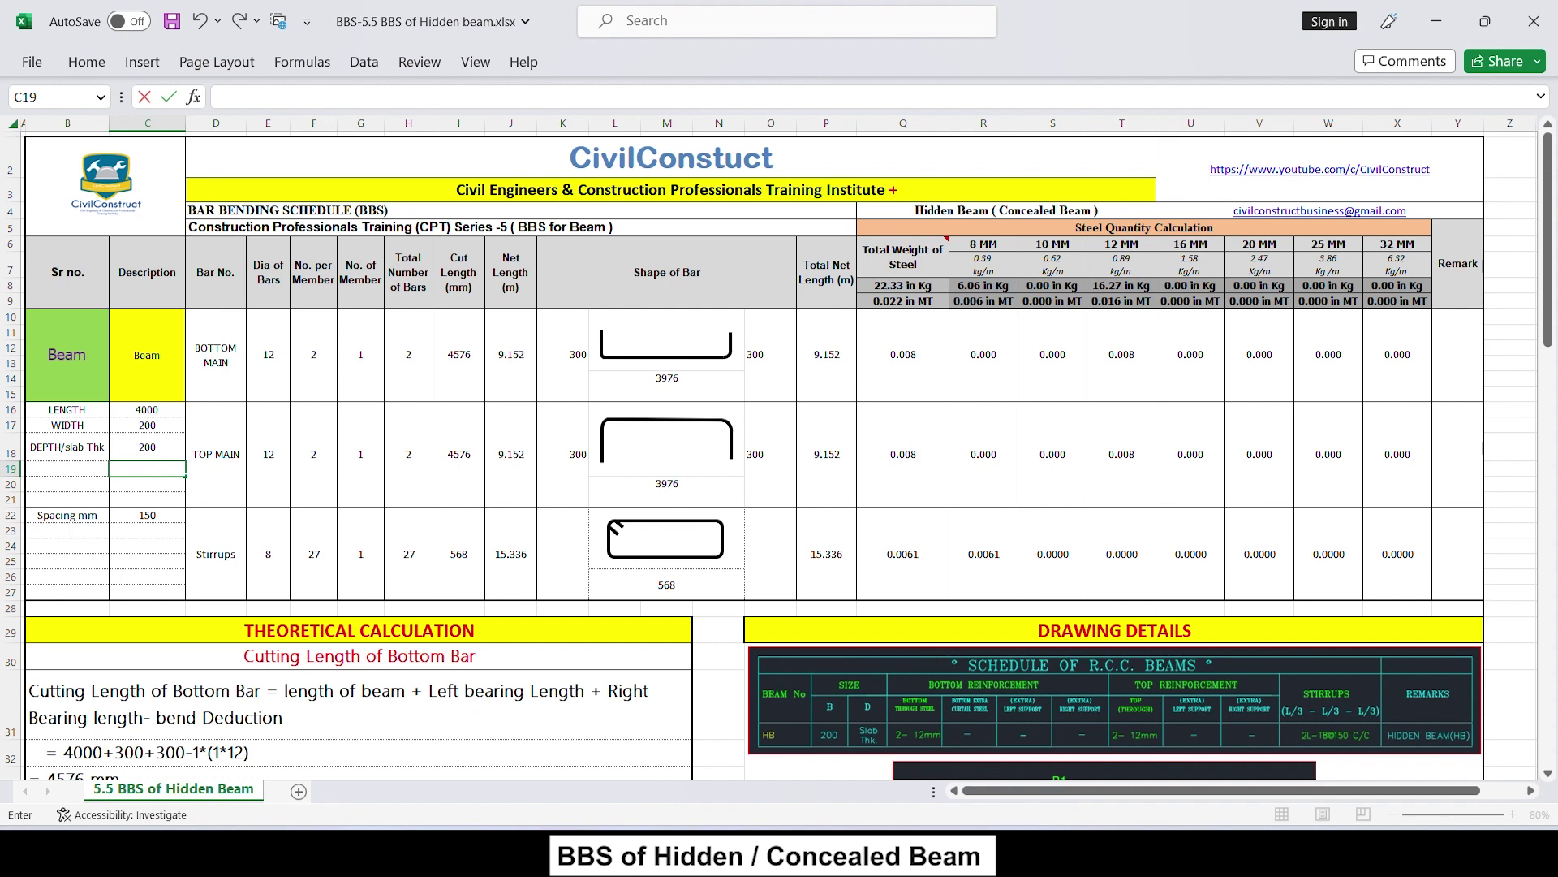
# Step: Highlight the Hidden Beam and series titles, scroll to the drawing details, then switch to AutoCAD
pyautogui.moveTo(892, 189); pyautogui.dragTo(1104, 235)
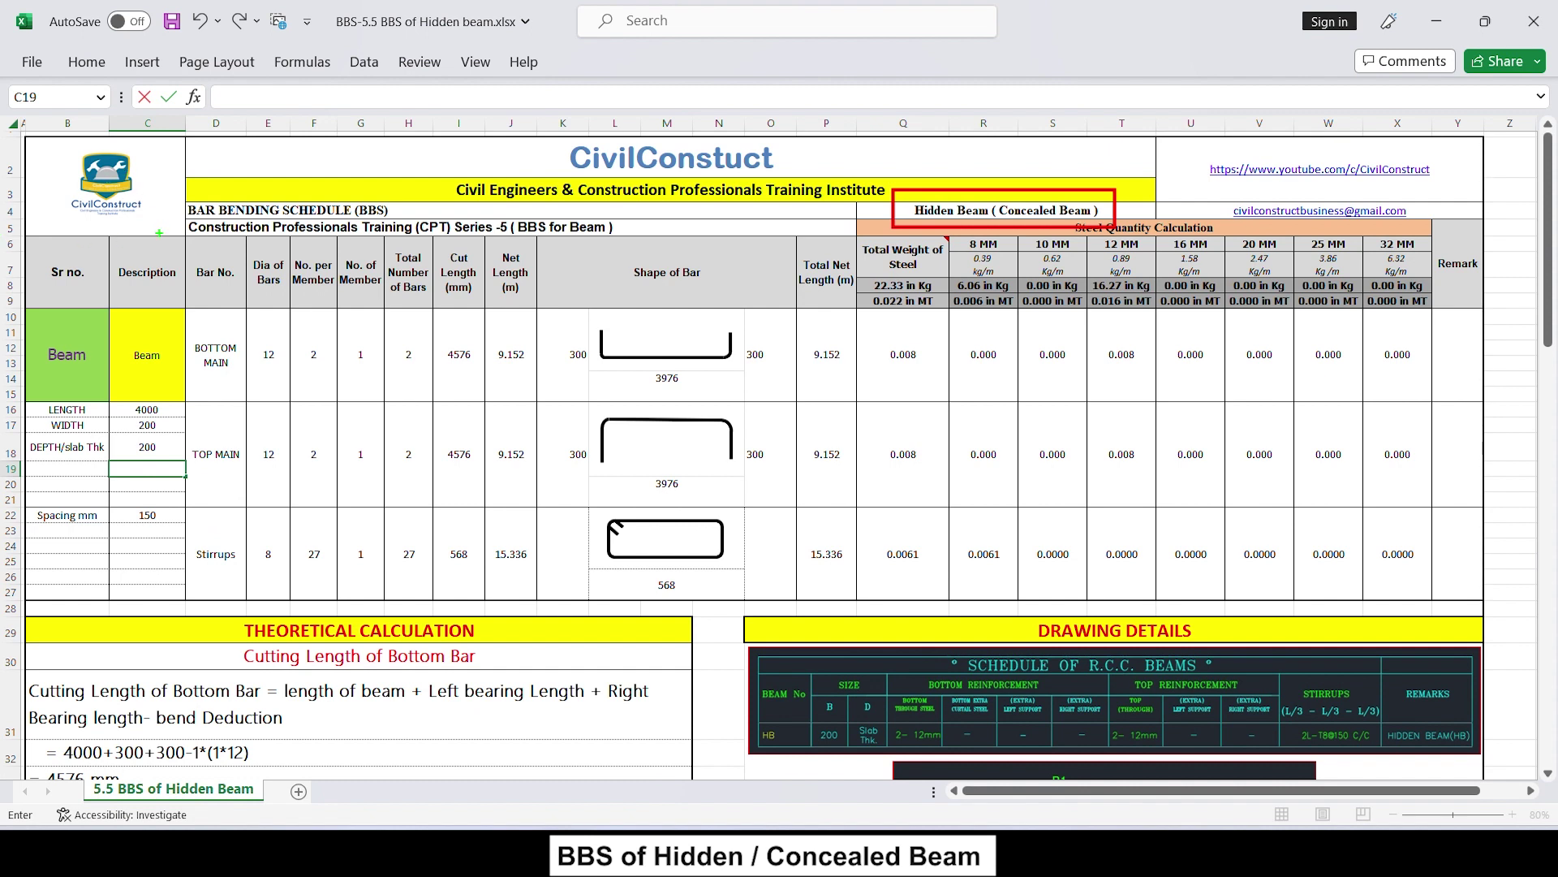
pyautogui.moveTo(180, 214); pyautogui.dragTo(308, 247)
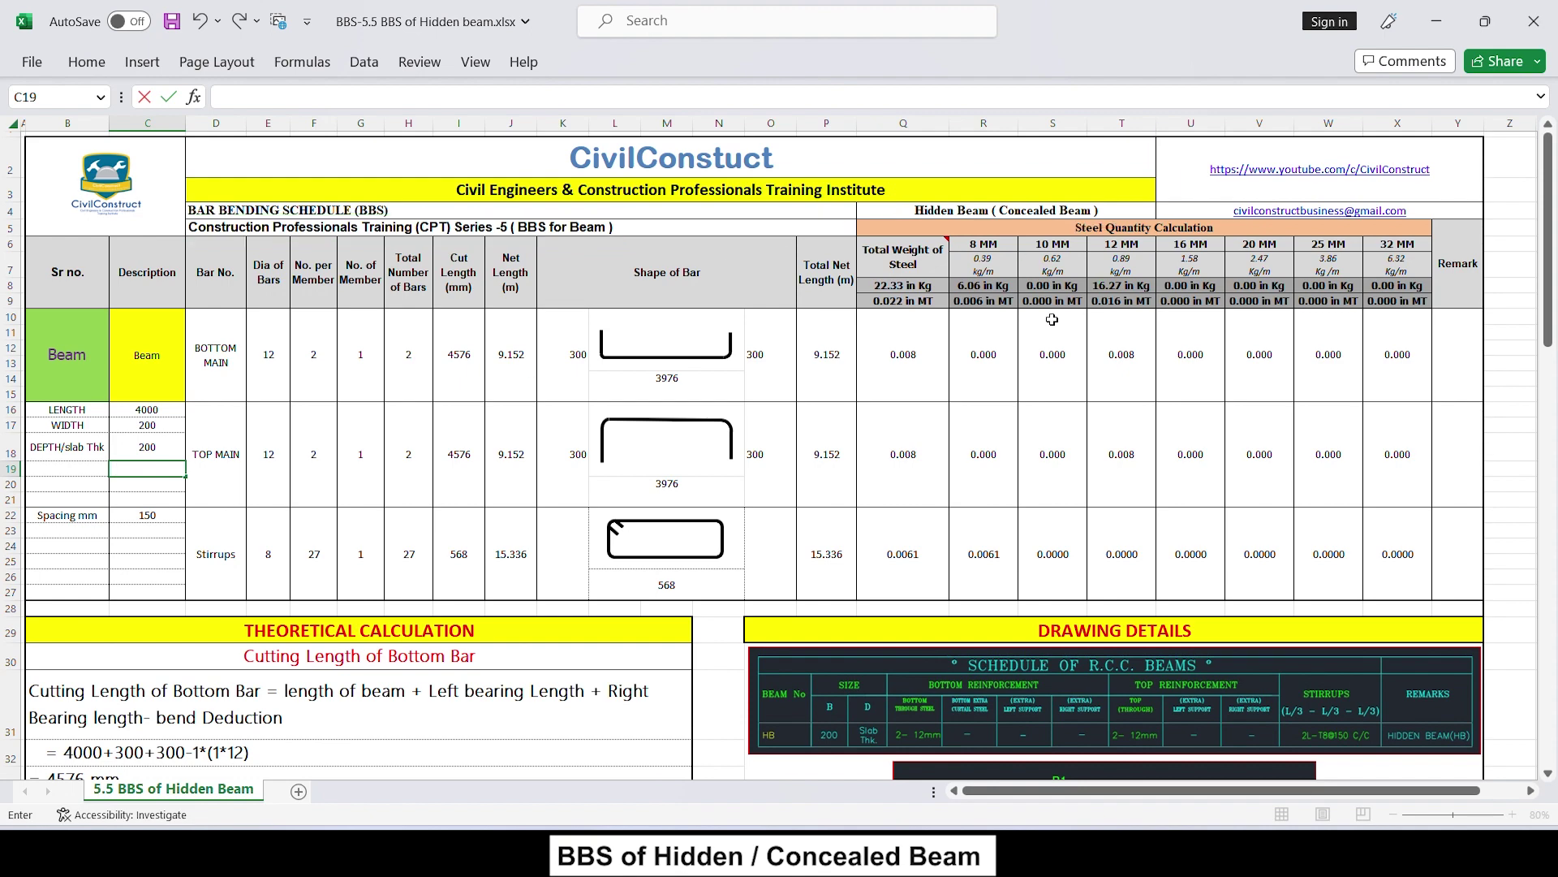
pyautogui.scroll(-1, 1029, 290)
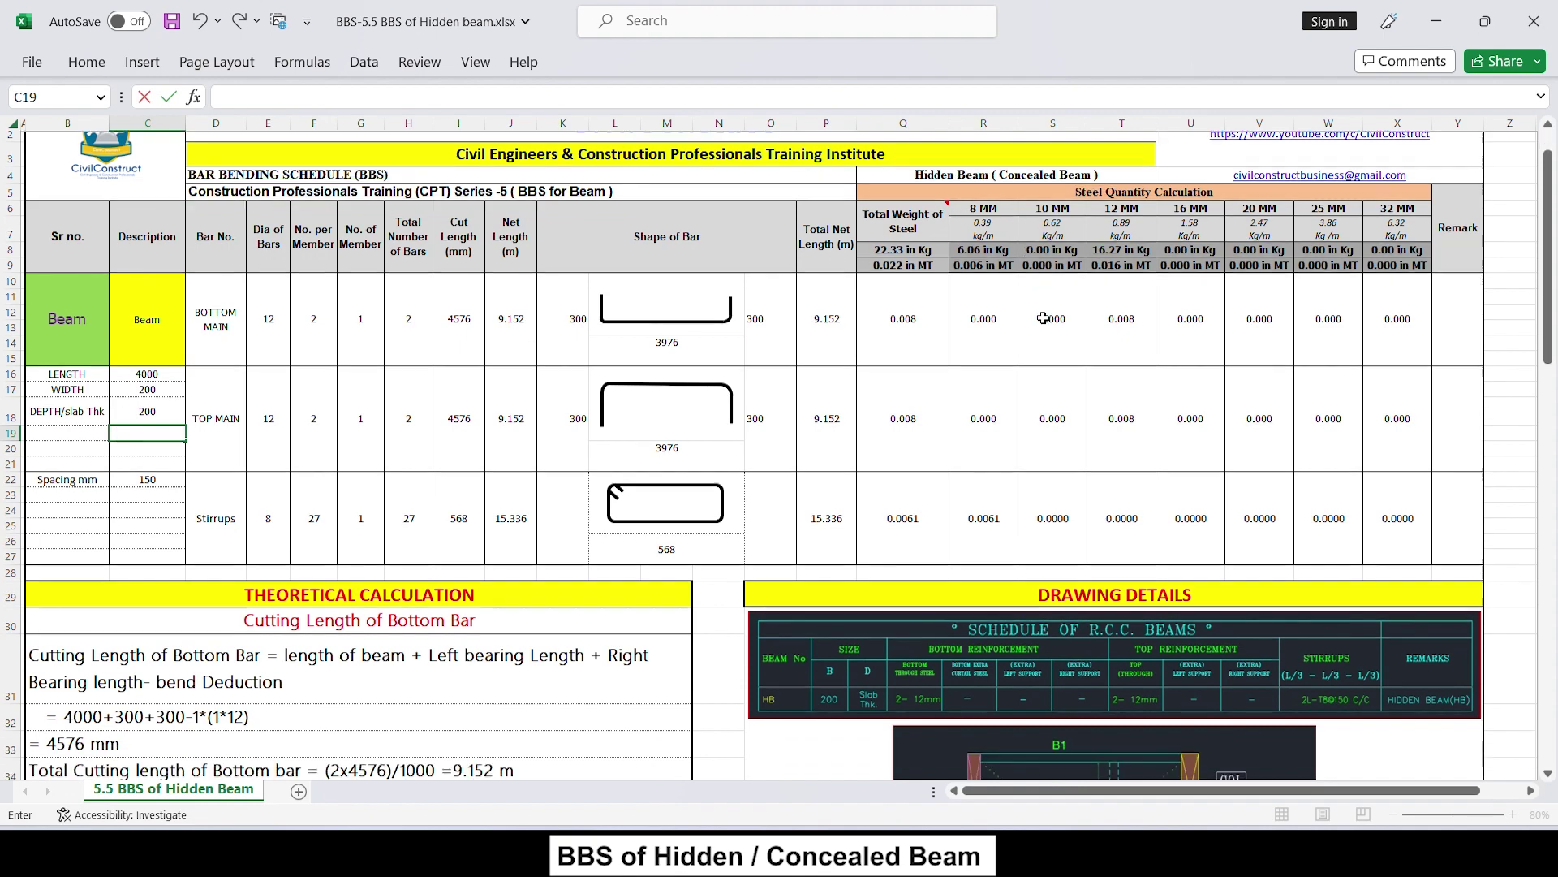
pyautogui.scroll(-3, 1035, 300)
pyautogui.scroll(-2, 1049, 320)
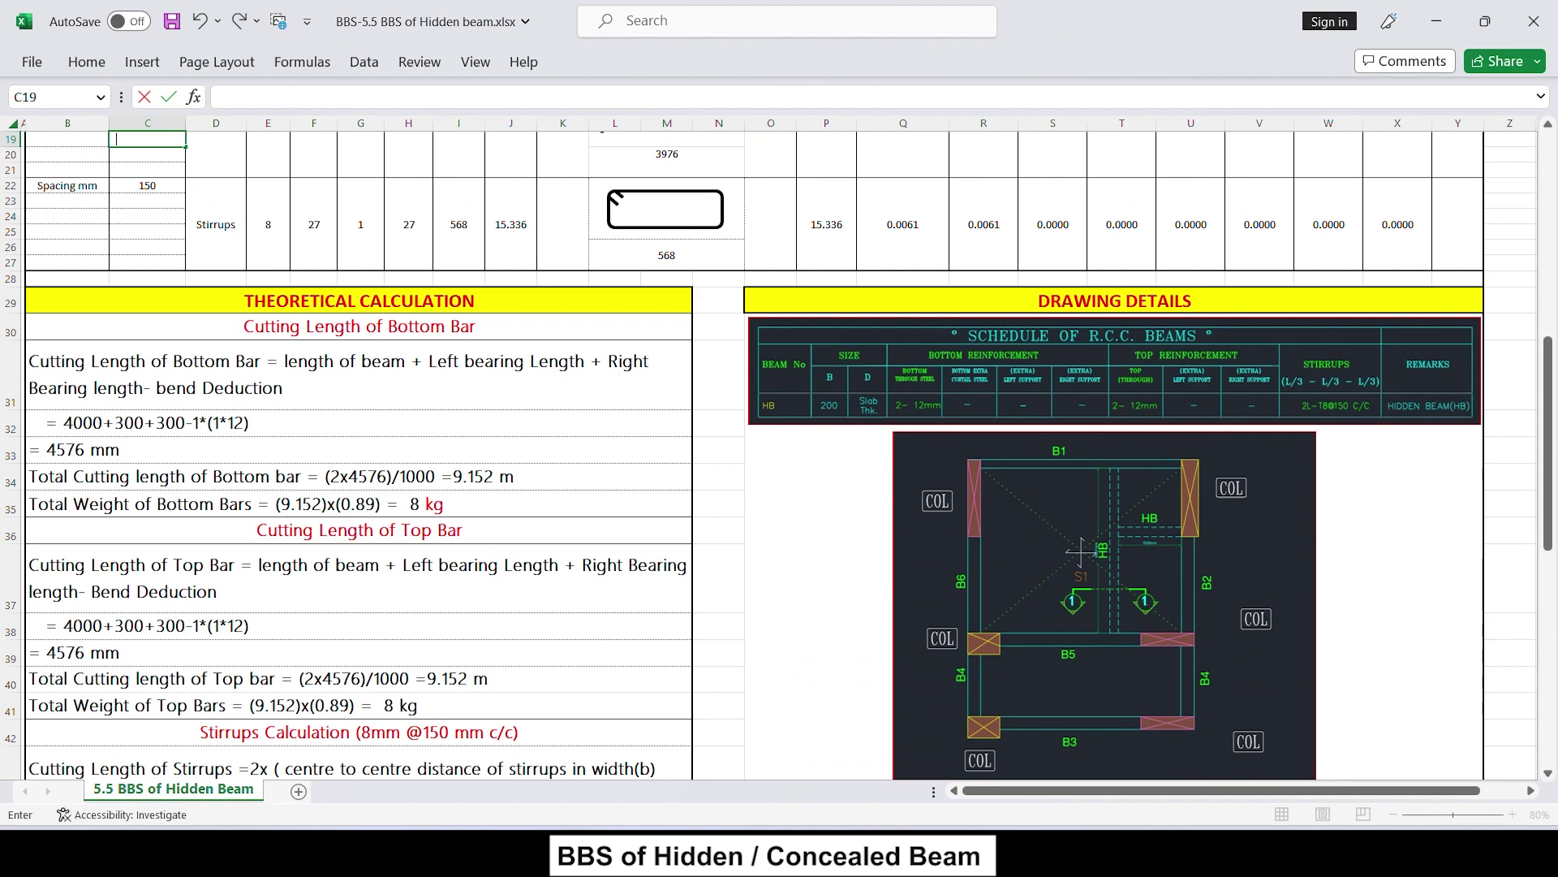
pyautogui.click(617, 748)
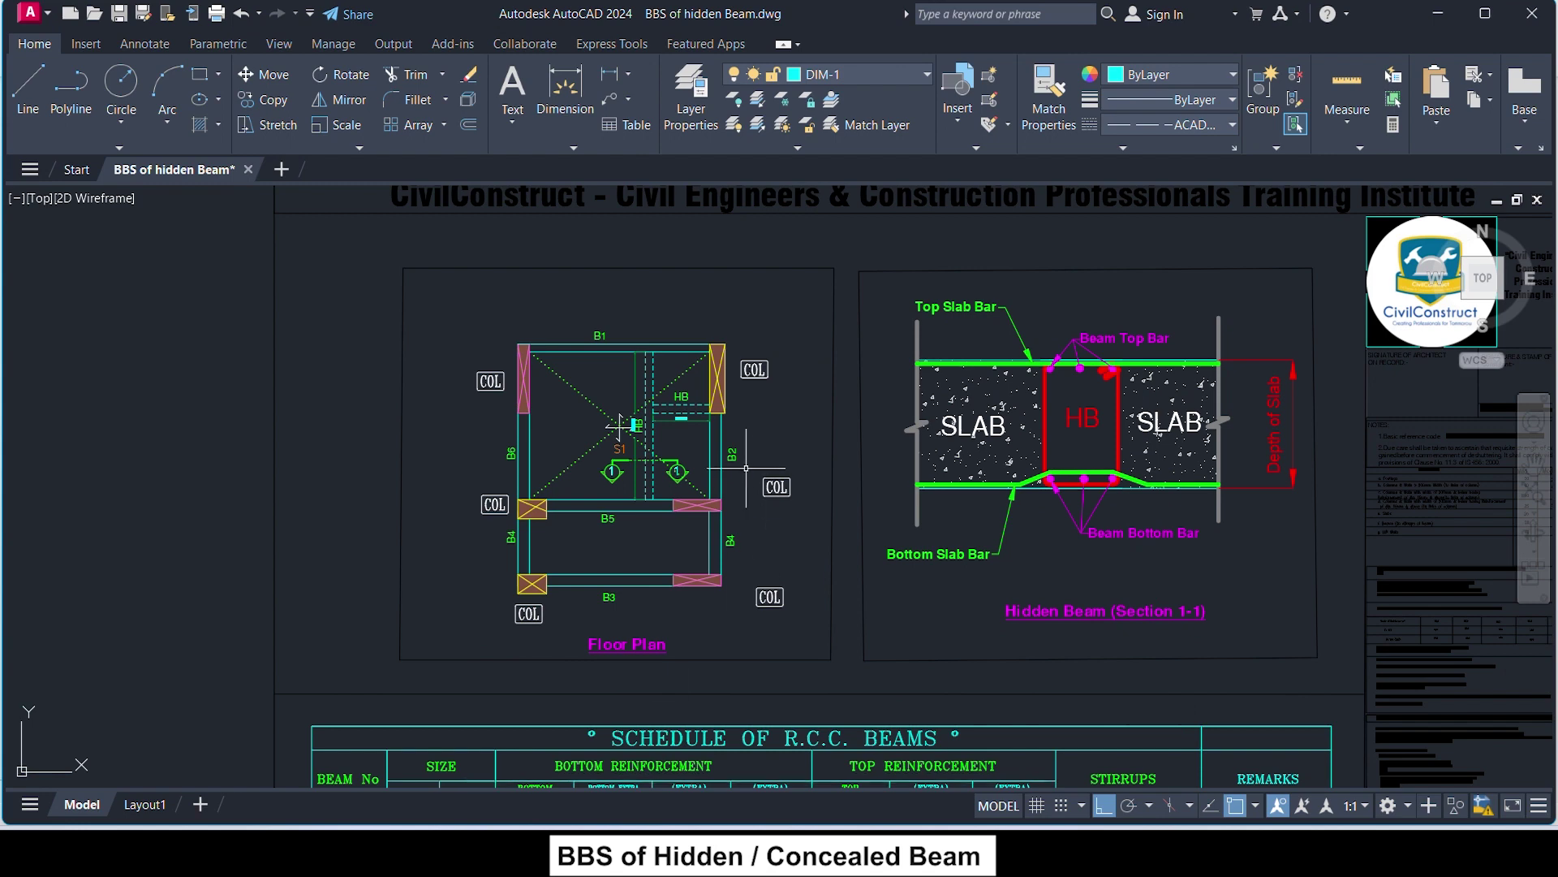
pyautogui.scroll(1, 601, 504)
pyautogui.scroll(3, 601, 520)
pyautogui.scroll(-2, 640, 675)
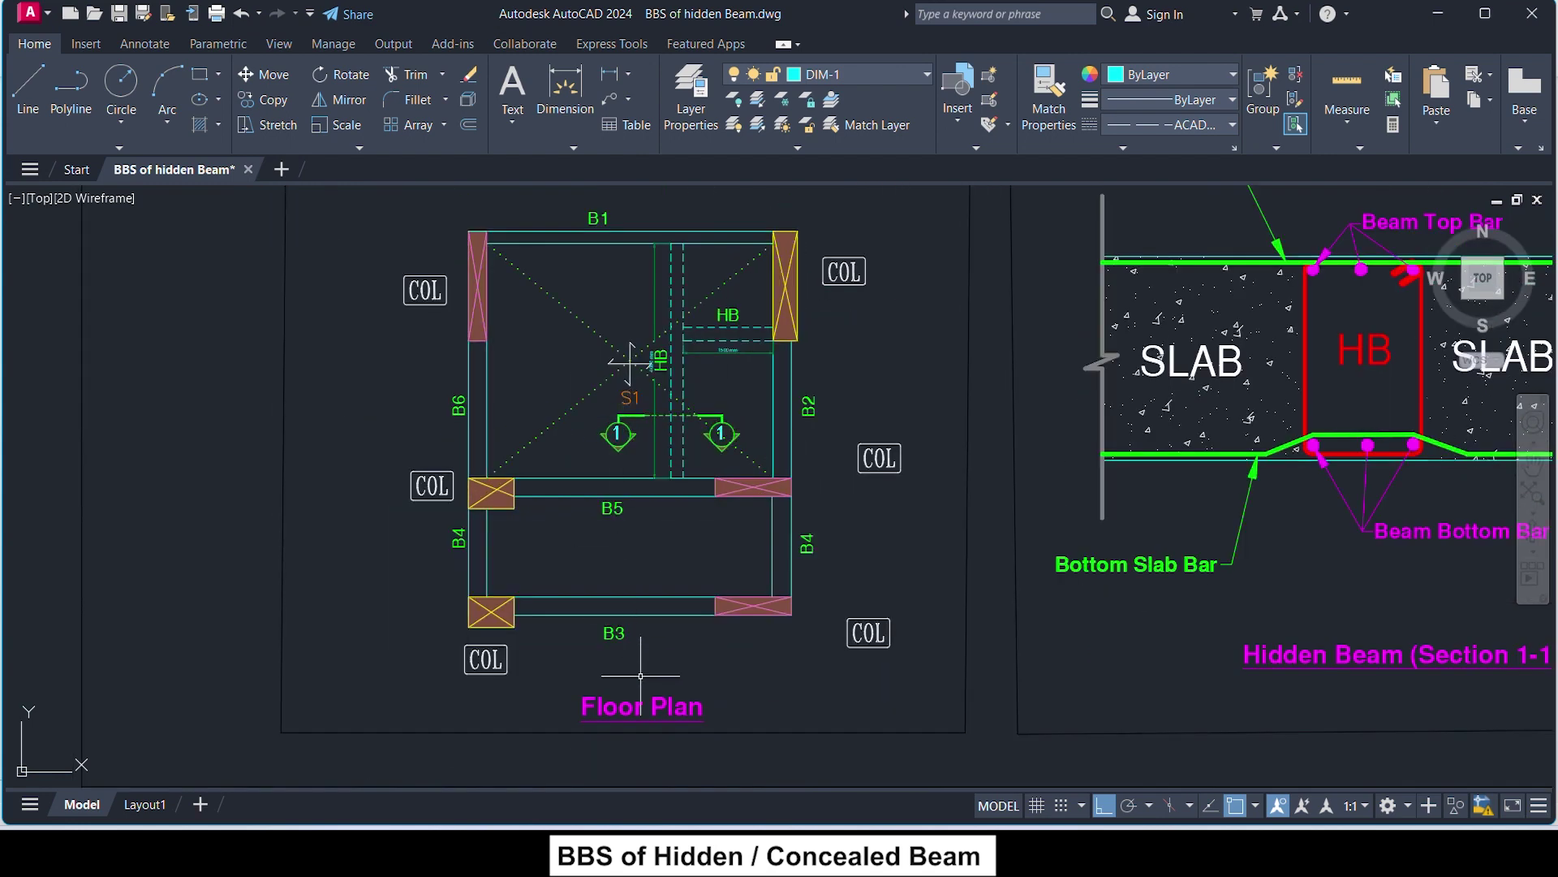
pyautogui.scroll(2, 640, 675)
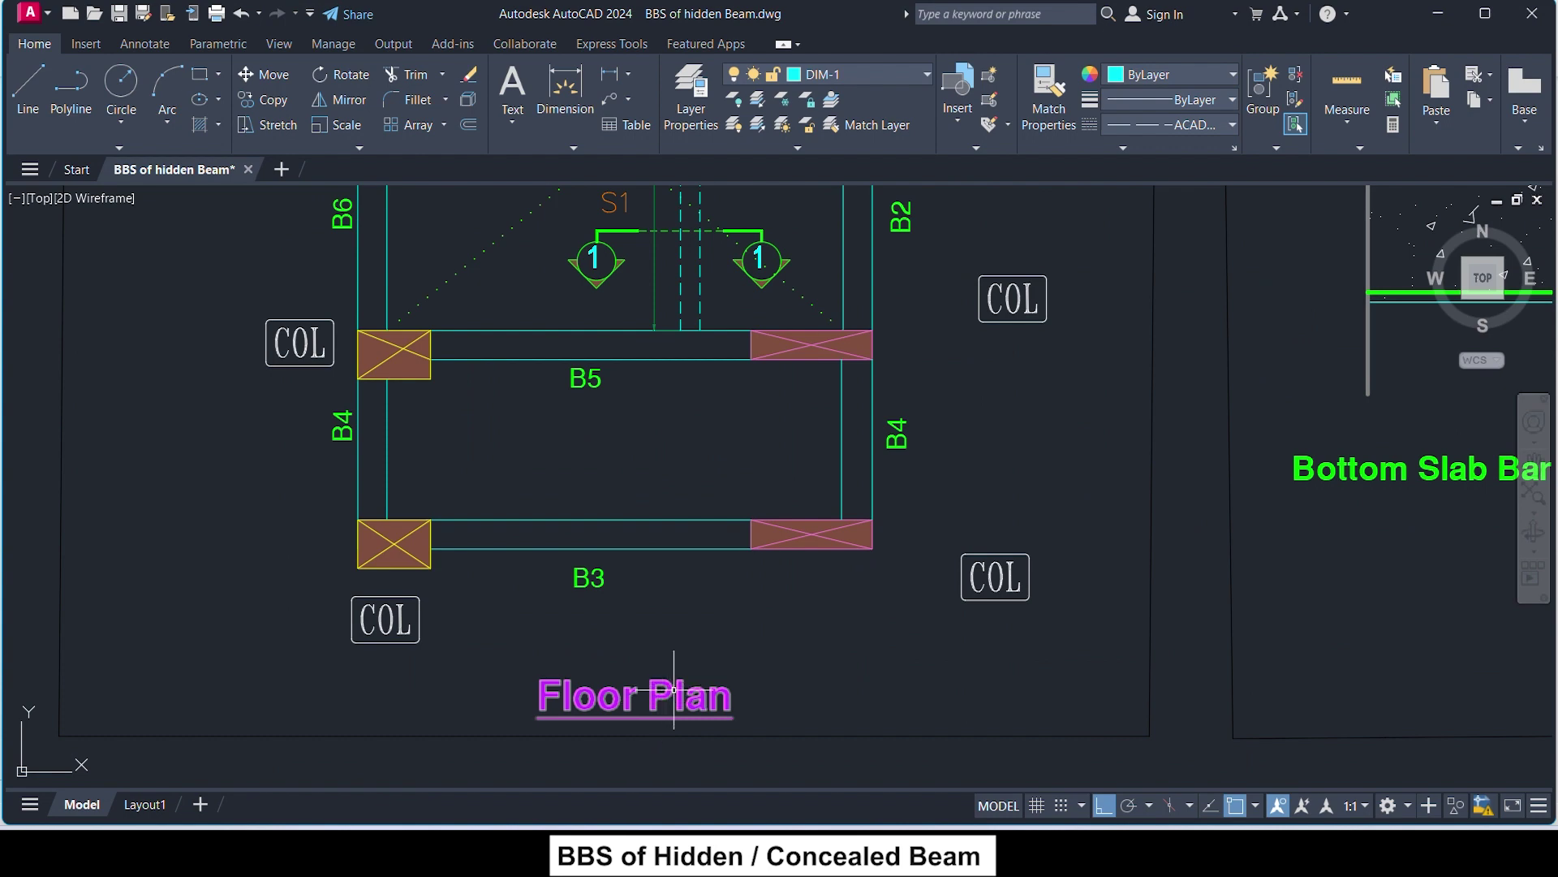
pyautogui.scroll(-2, 689, 398)
pyautogui.scroll(2, 686, 382)
pyautogui.scroll(-2, 690, 390)
pyautogui.scroll(2, 662, 379)
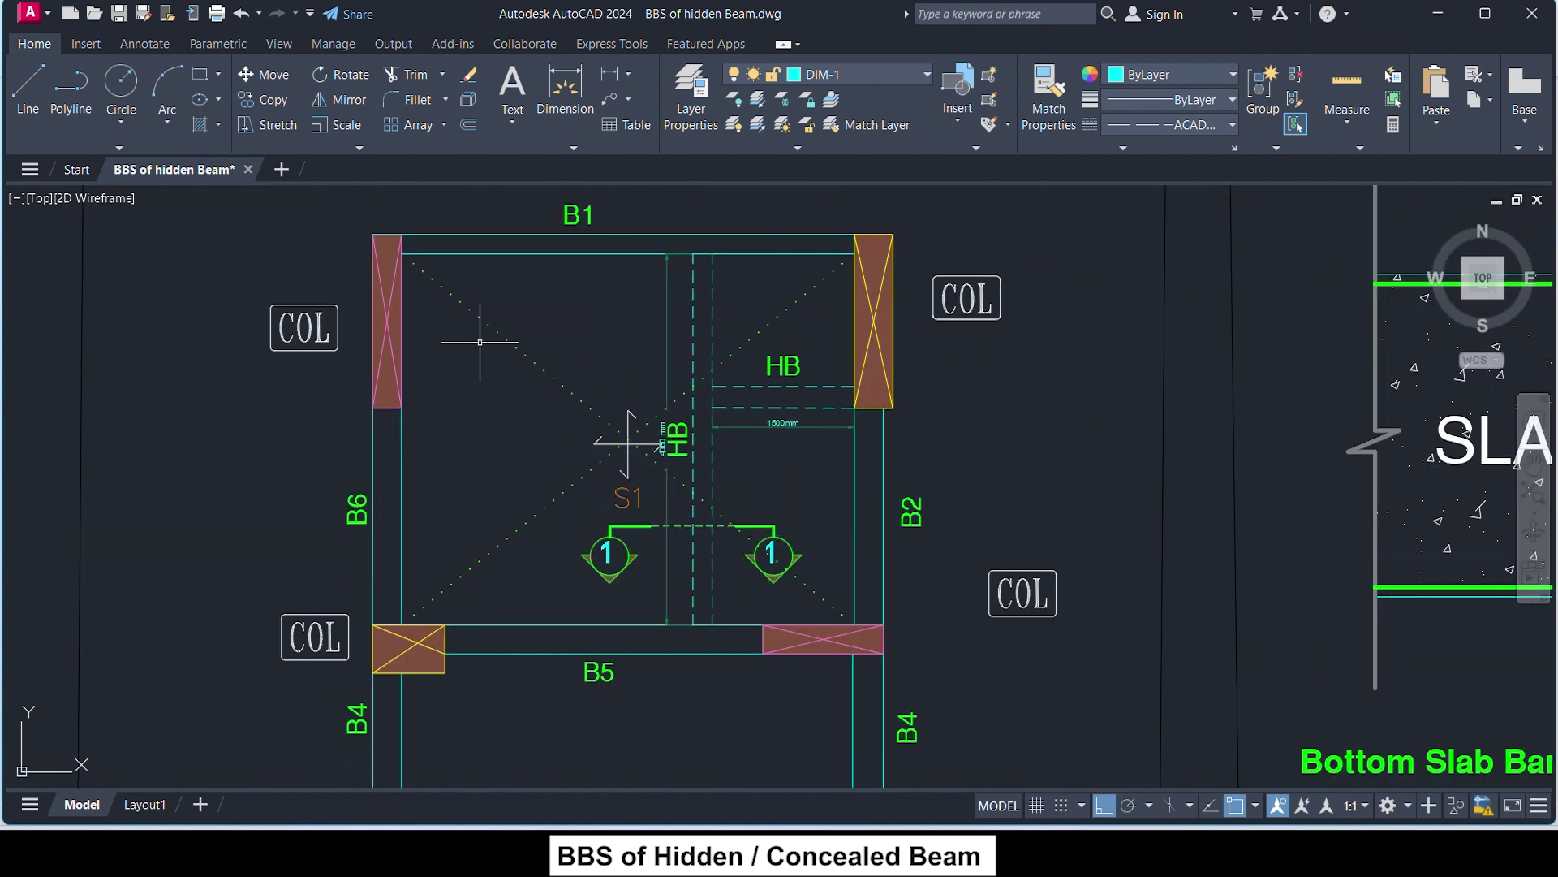
pyautogui.click(469, 309)
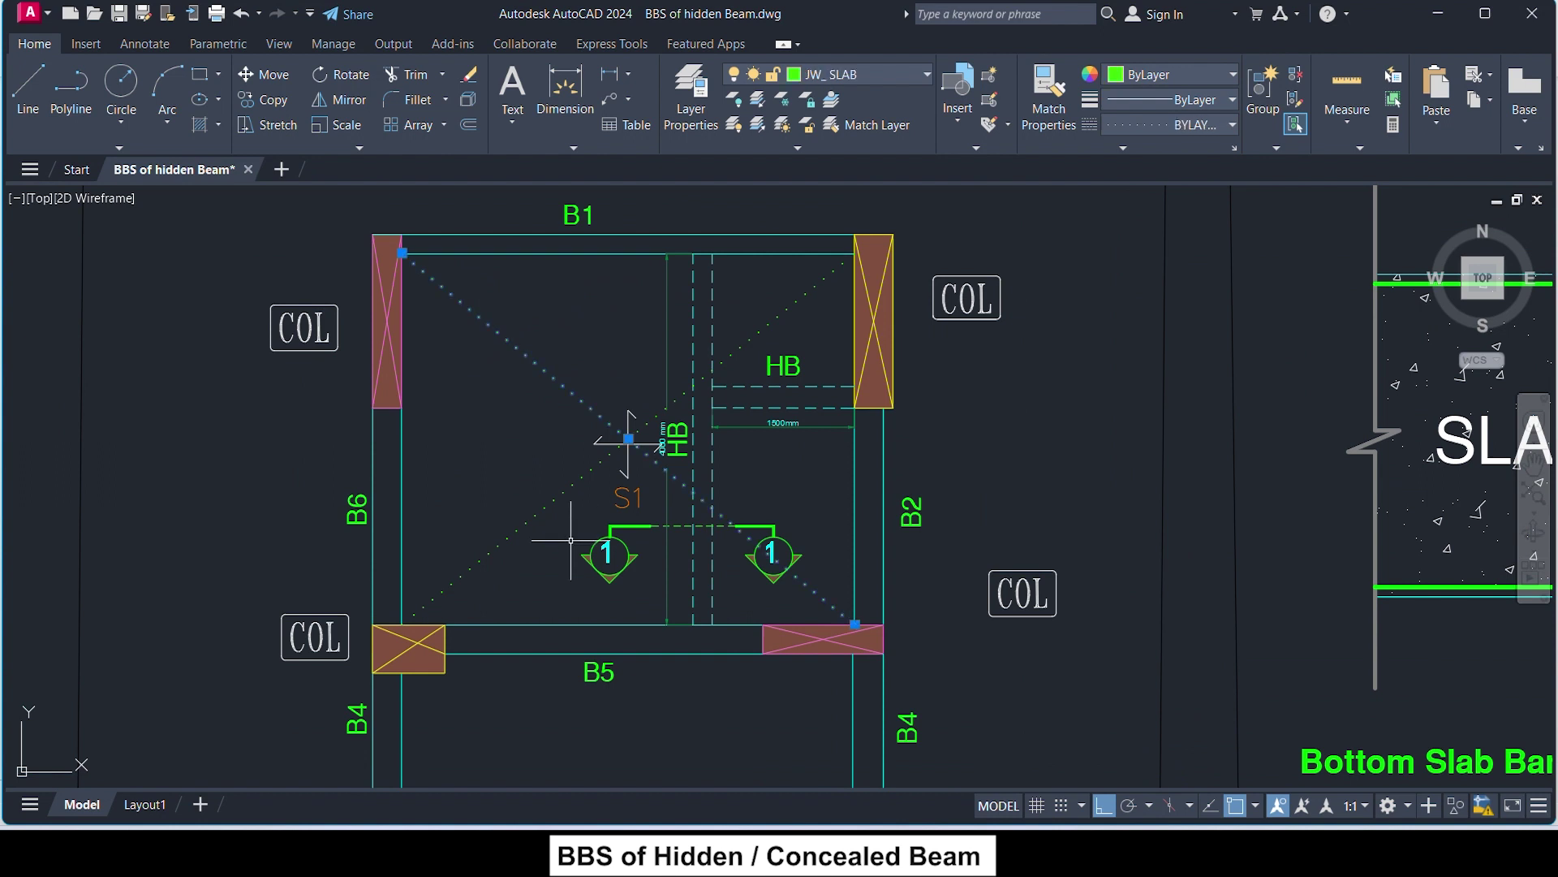
pyautogui.click(549, 502)
pyautogui.click(694, 302)
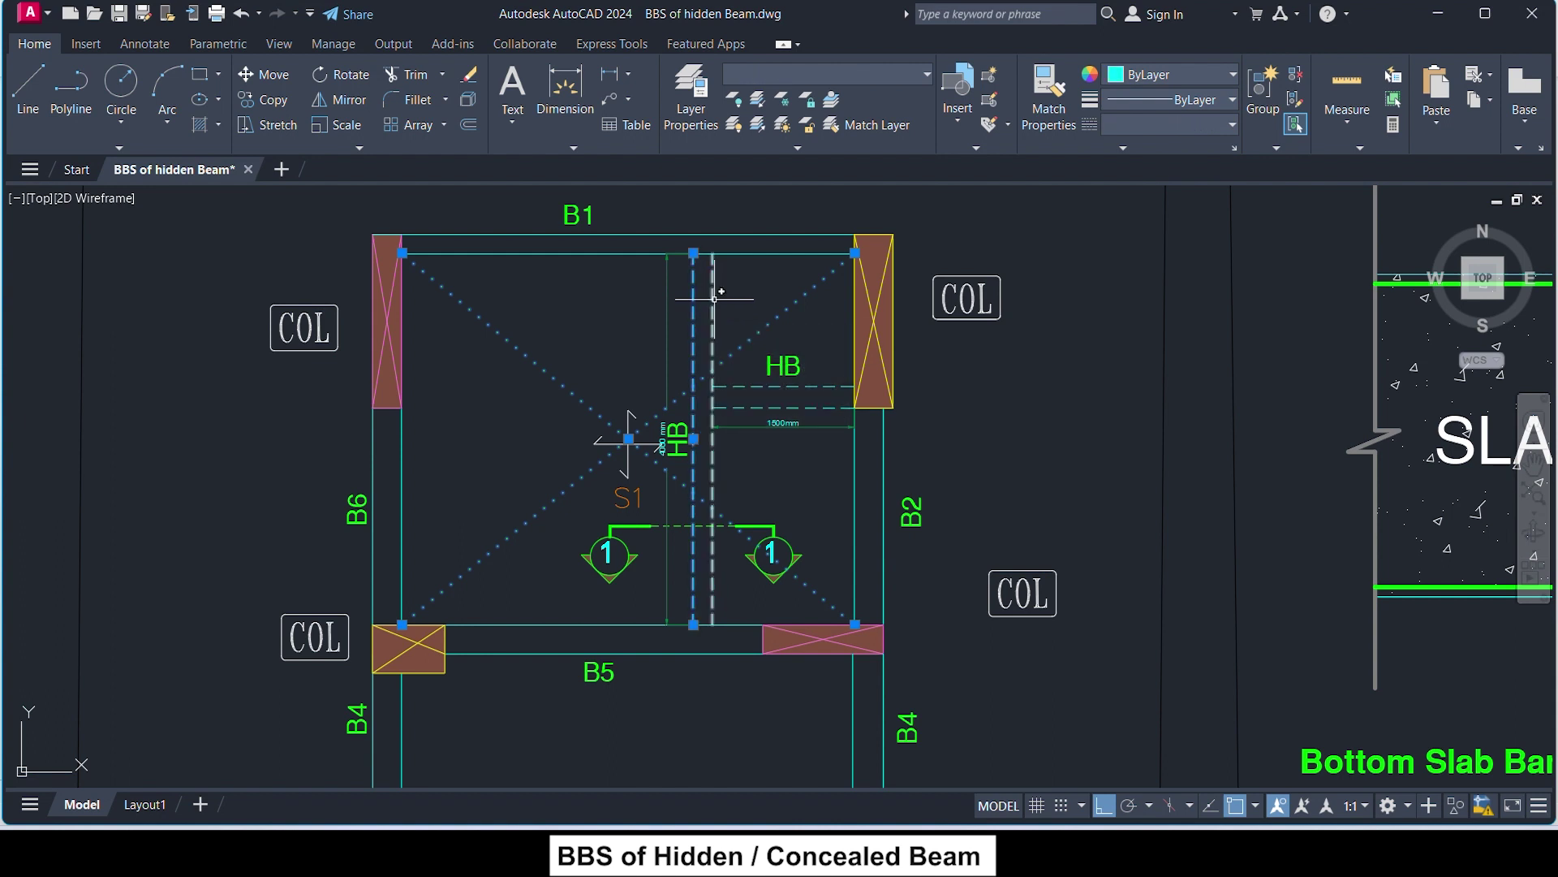
pyautogui.click(713, 300)
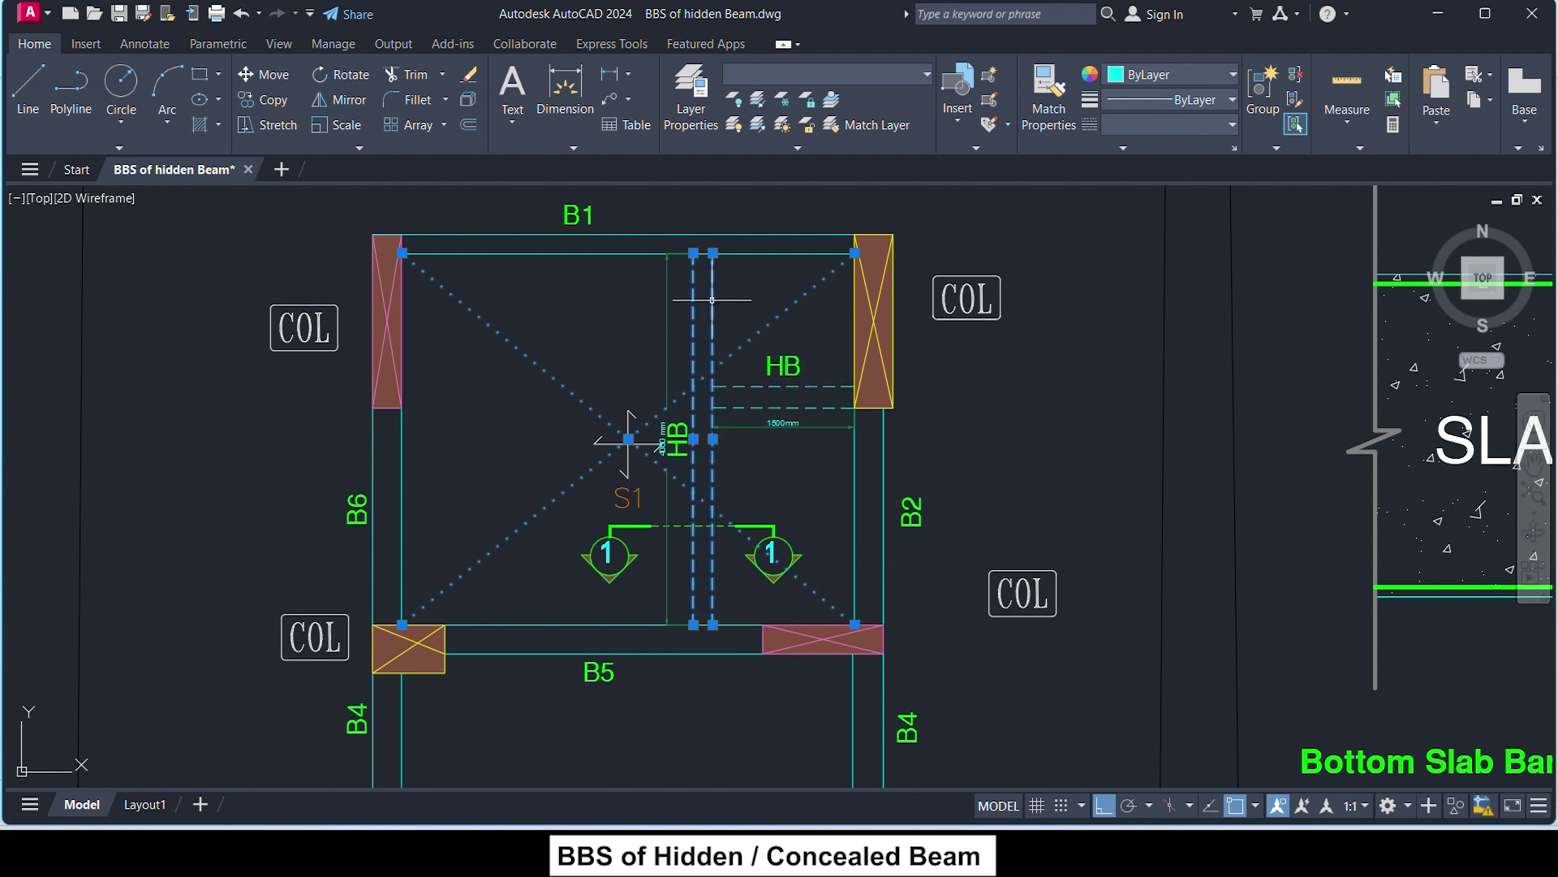
pyautogui.click(760, 387)
pyautogui.click(755, 407)
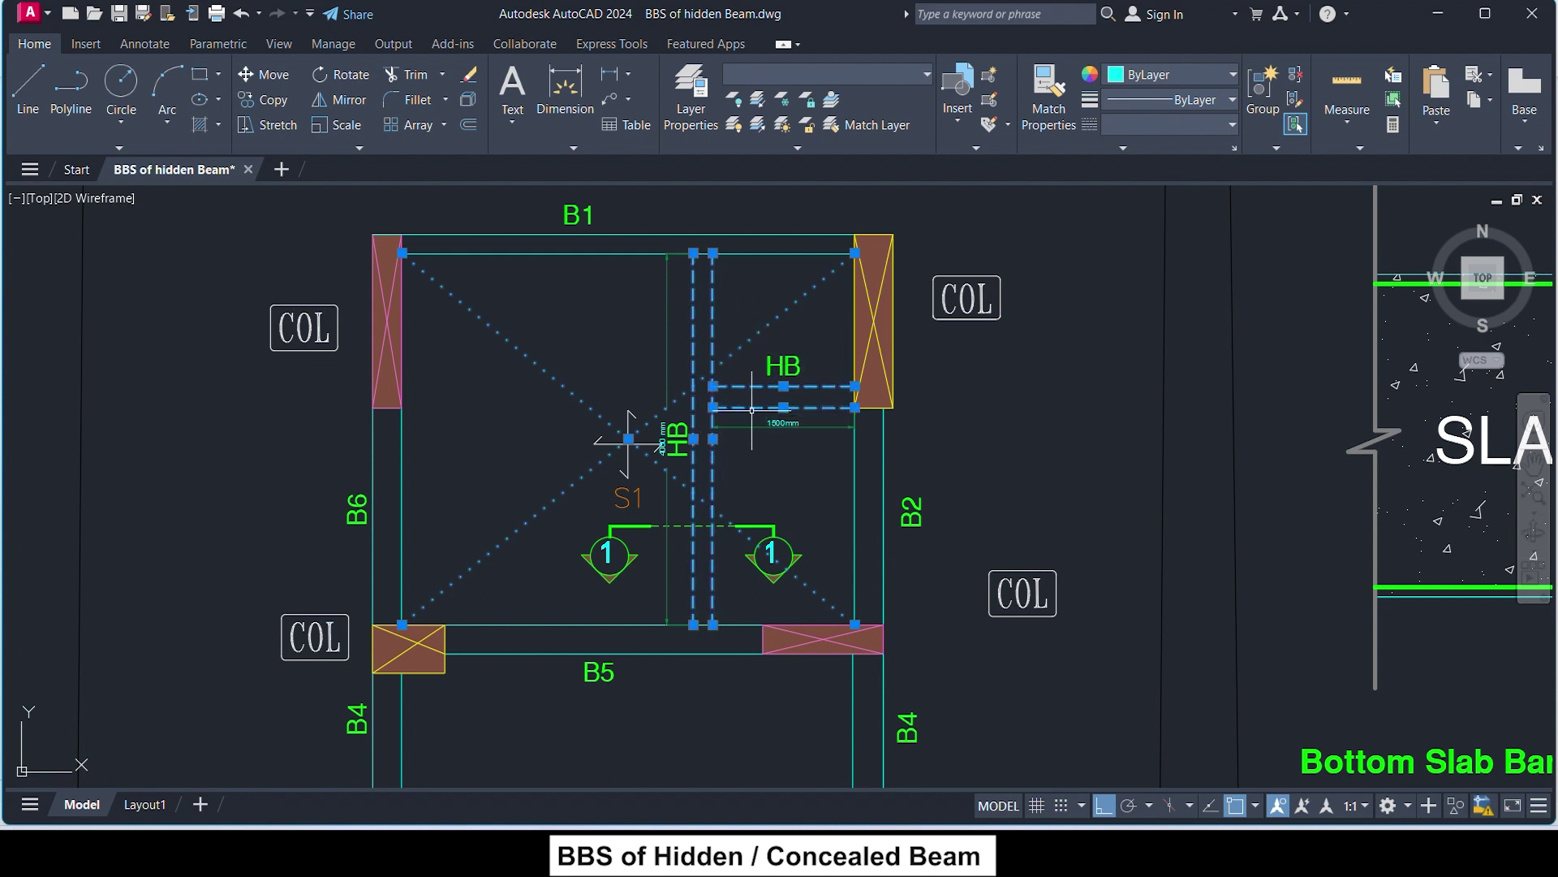
pyautogui.press('Escape')
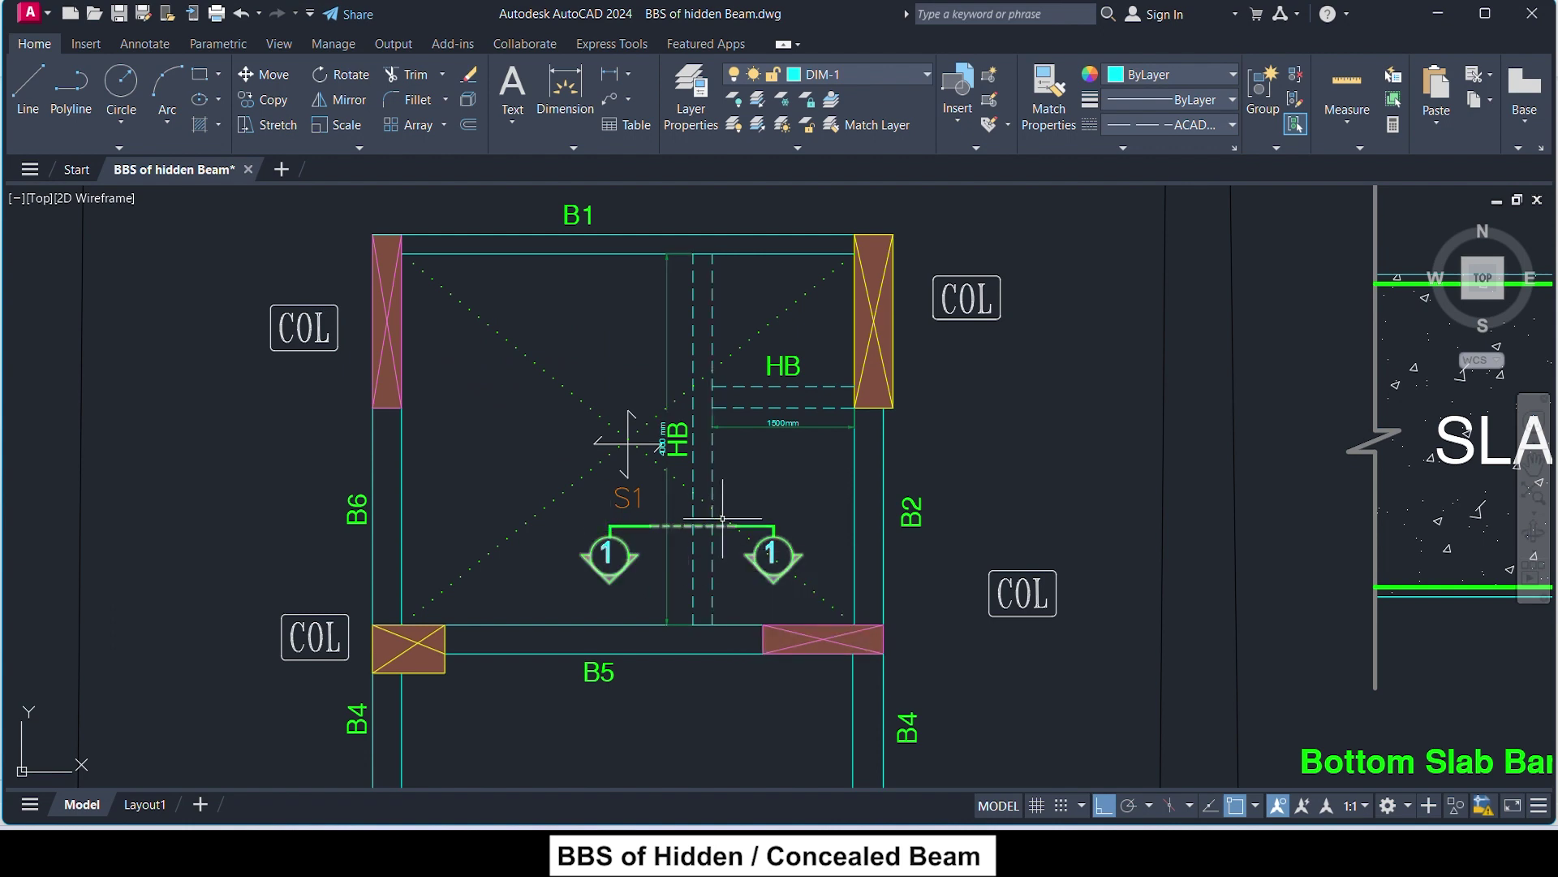
pyautogui.scroll(-3, 721, 527)
pyautogui.scroll(-2, 539, 528)
pyautogui.scroll(2, 956, 469)
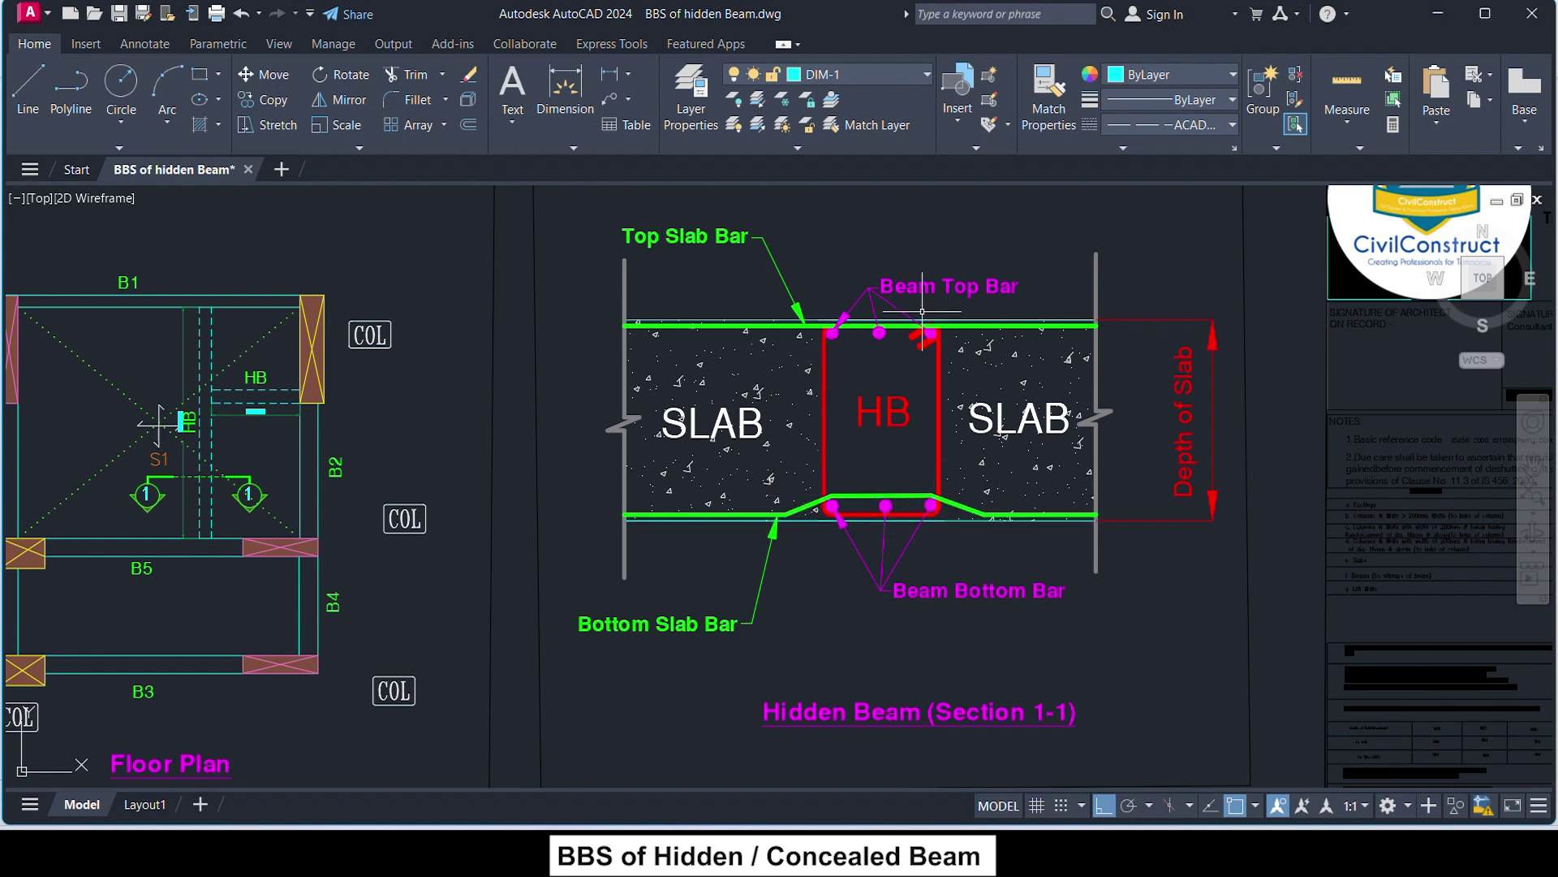
pyautogui.click(998, 327)
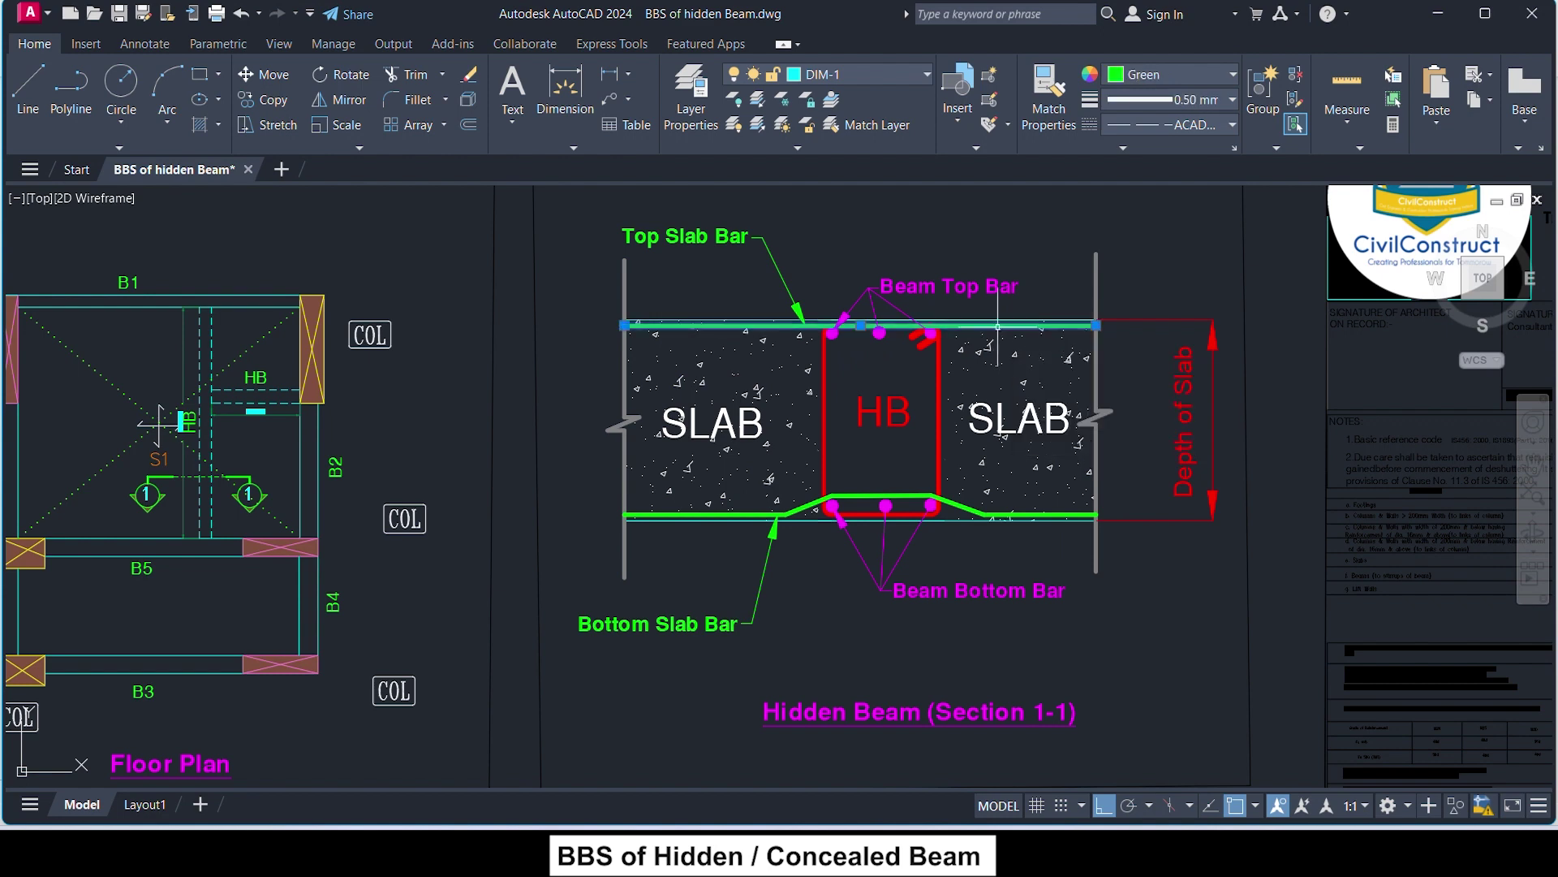
pyautogui.press('Escape')
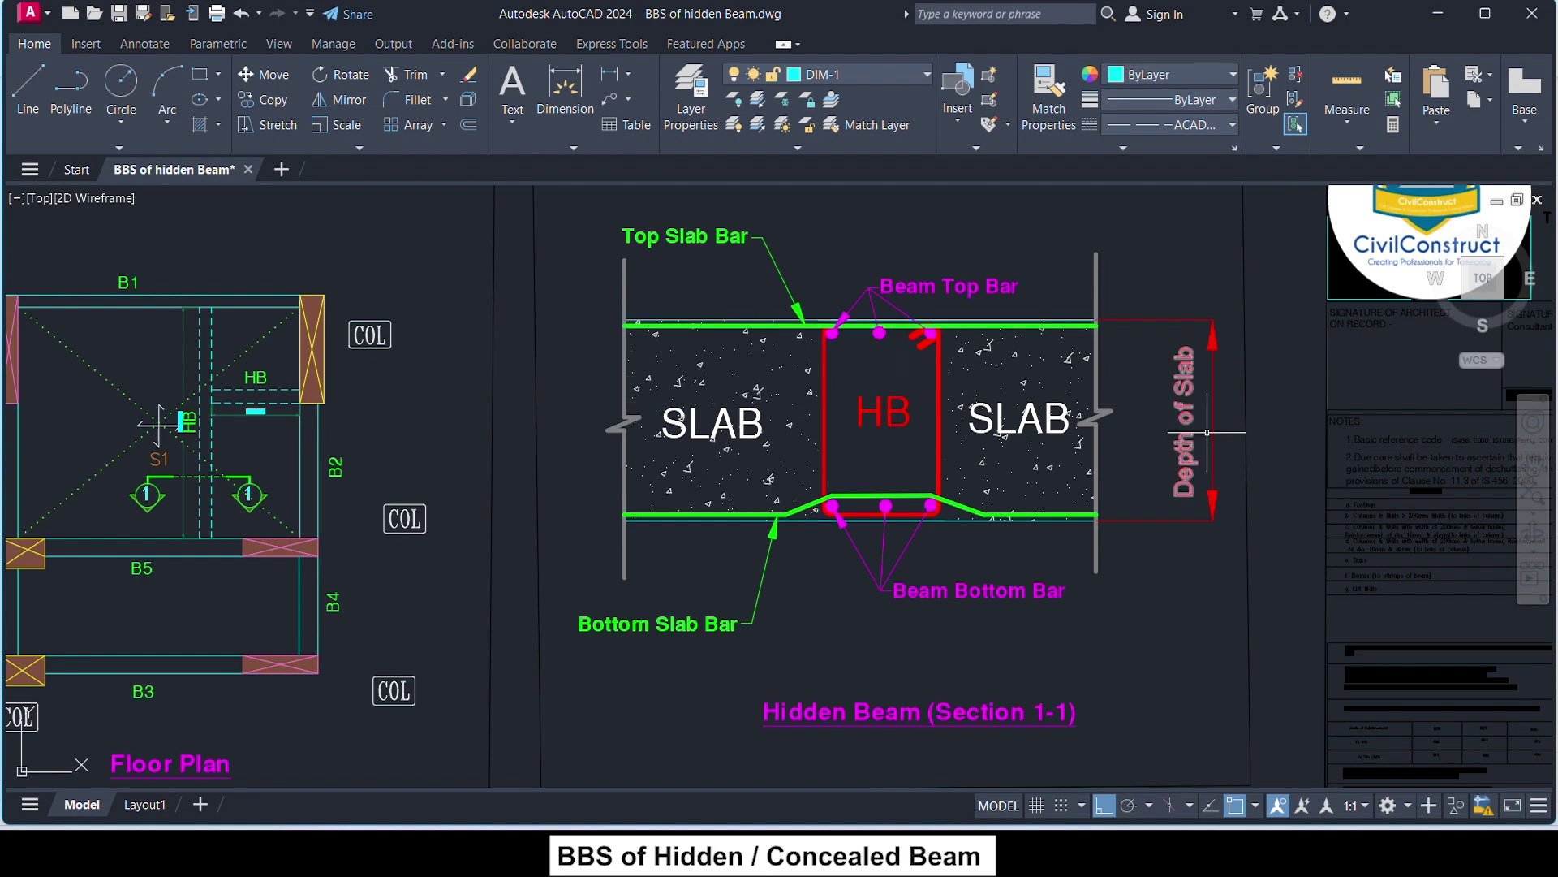
pyautogui.click(1183, 394)
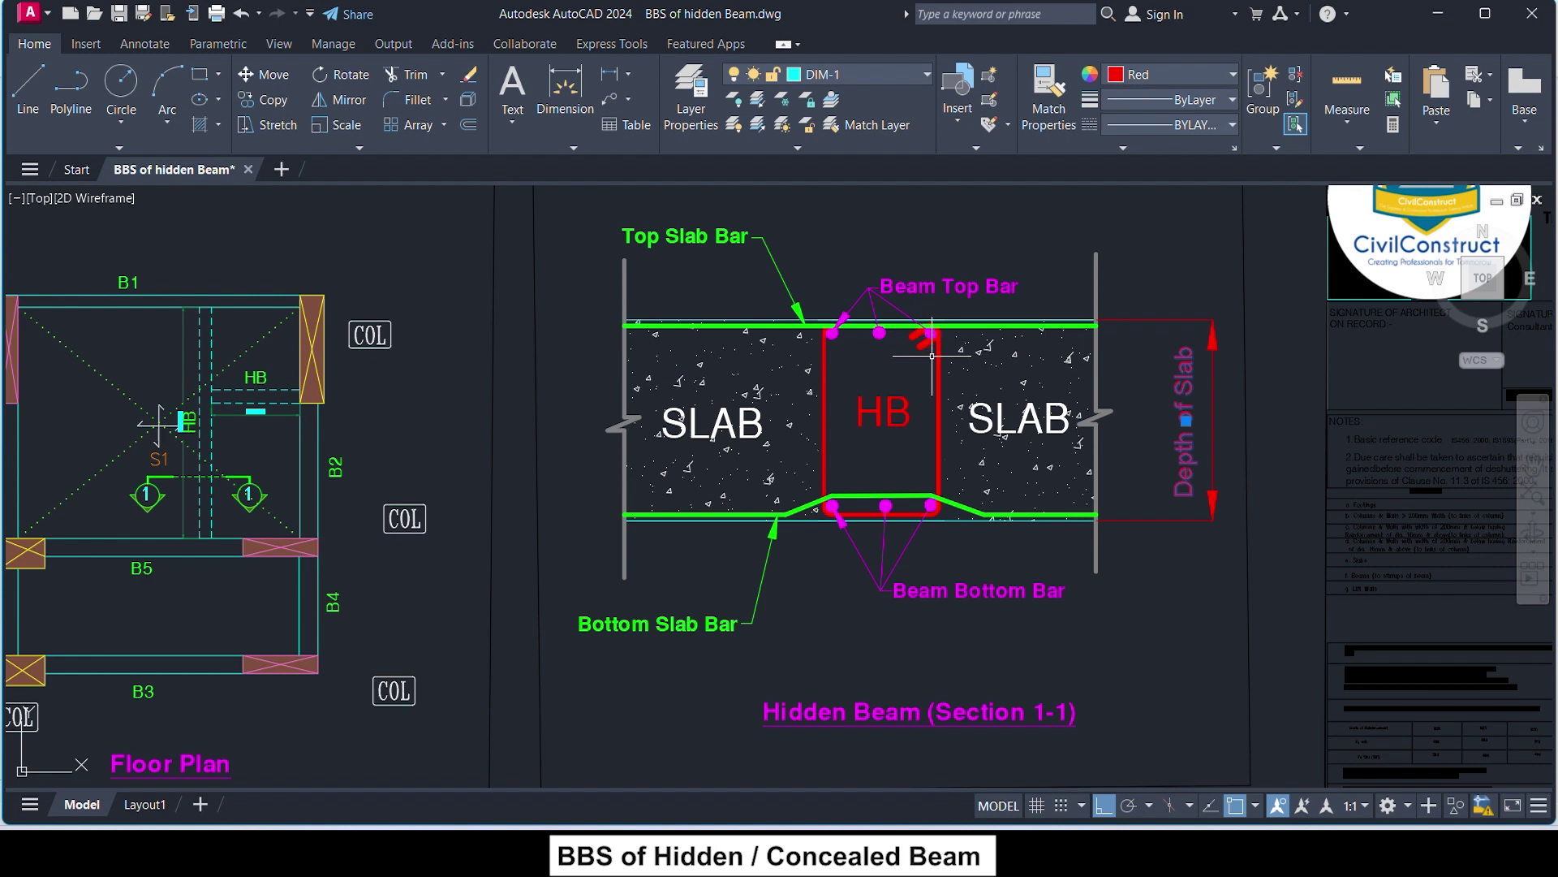
pyautogui.press('Escape')
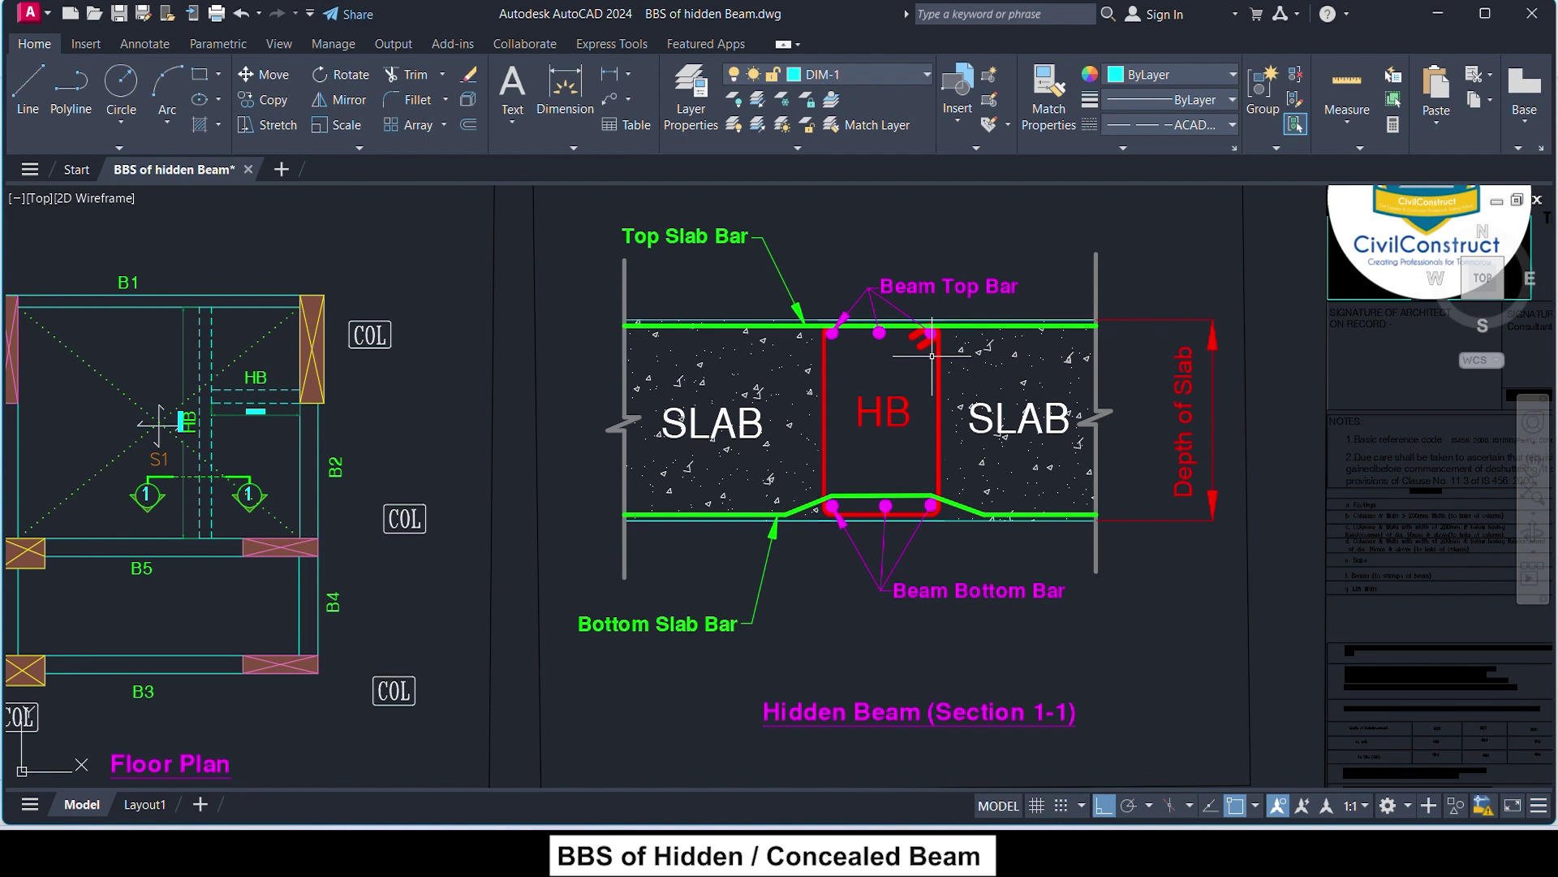
# Step: Zoom around the drawing to read the Schedule of R.C.C. Beams and Schedule of Slabs
pyautogui.scroll(-2, 932, 356)
pyautogui.scroll(-2, 909, 390)
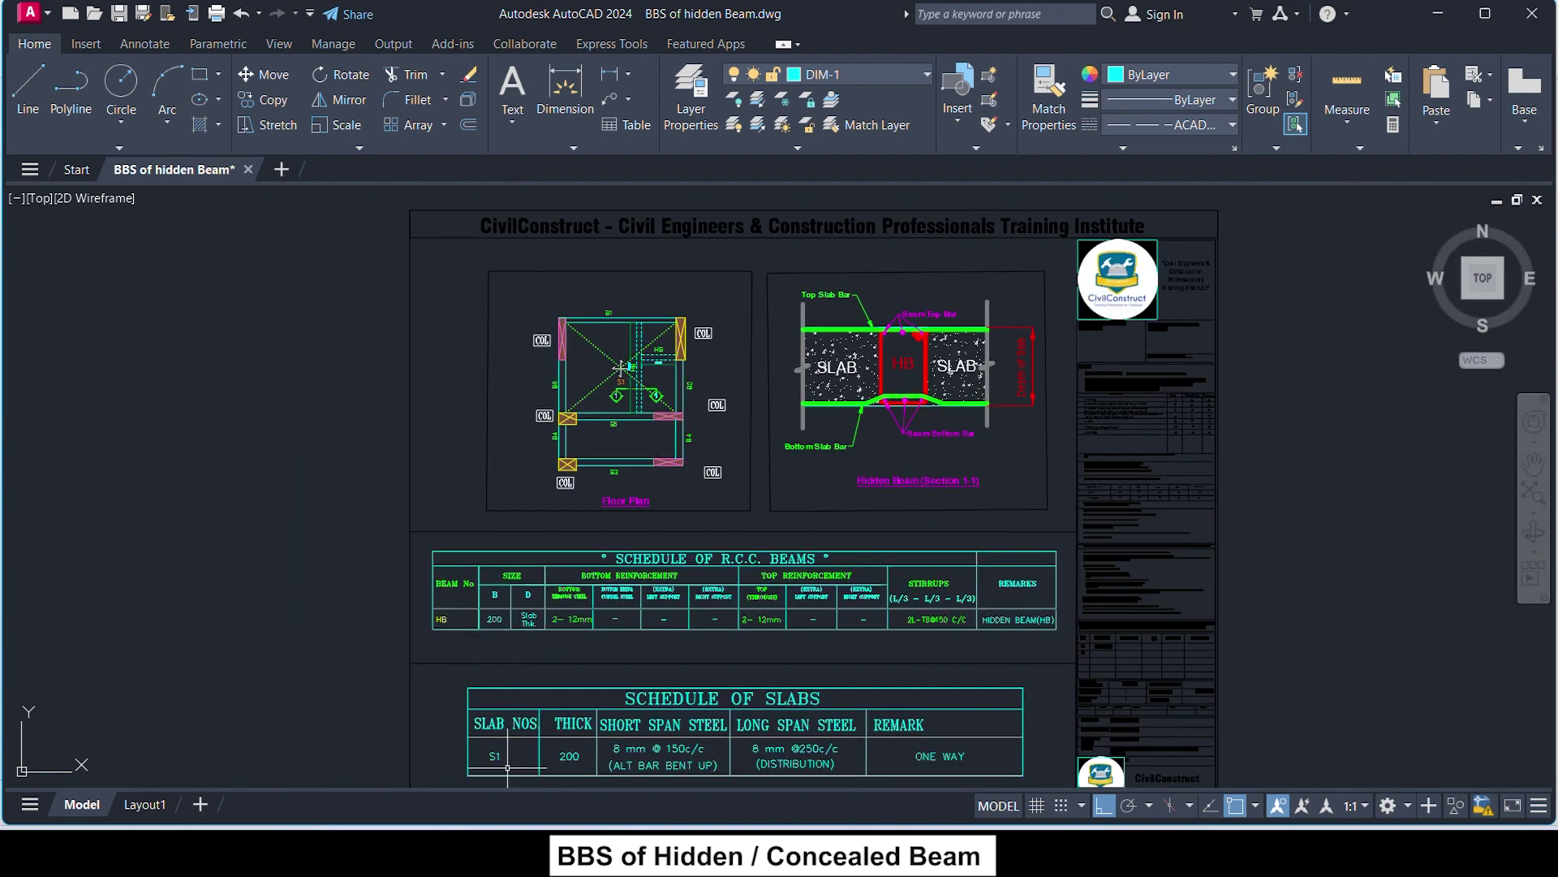
pyautogui.scroll(2, 507, 767)
pyautogui.scroll(-2, 508, 755)
pyautogui.scroll(2, 519, 755)
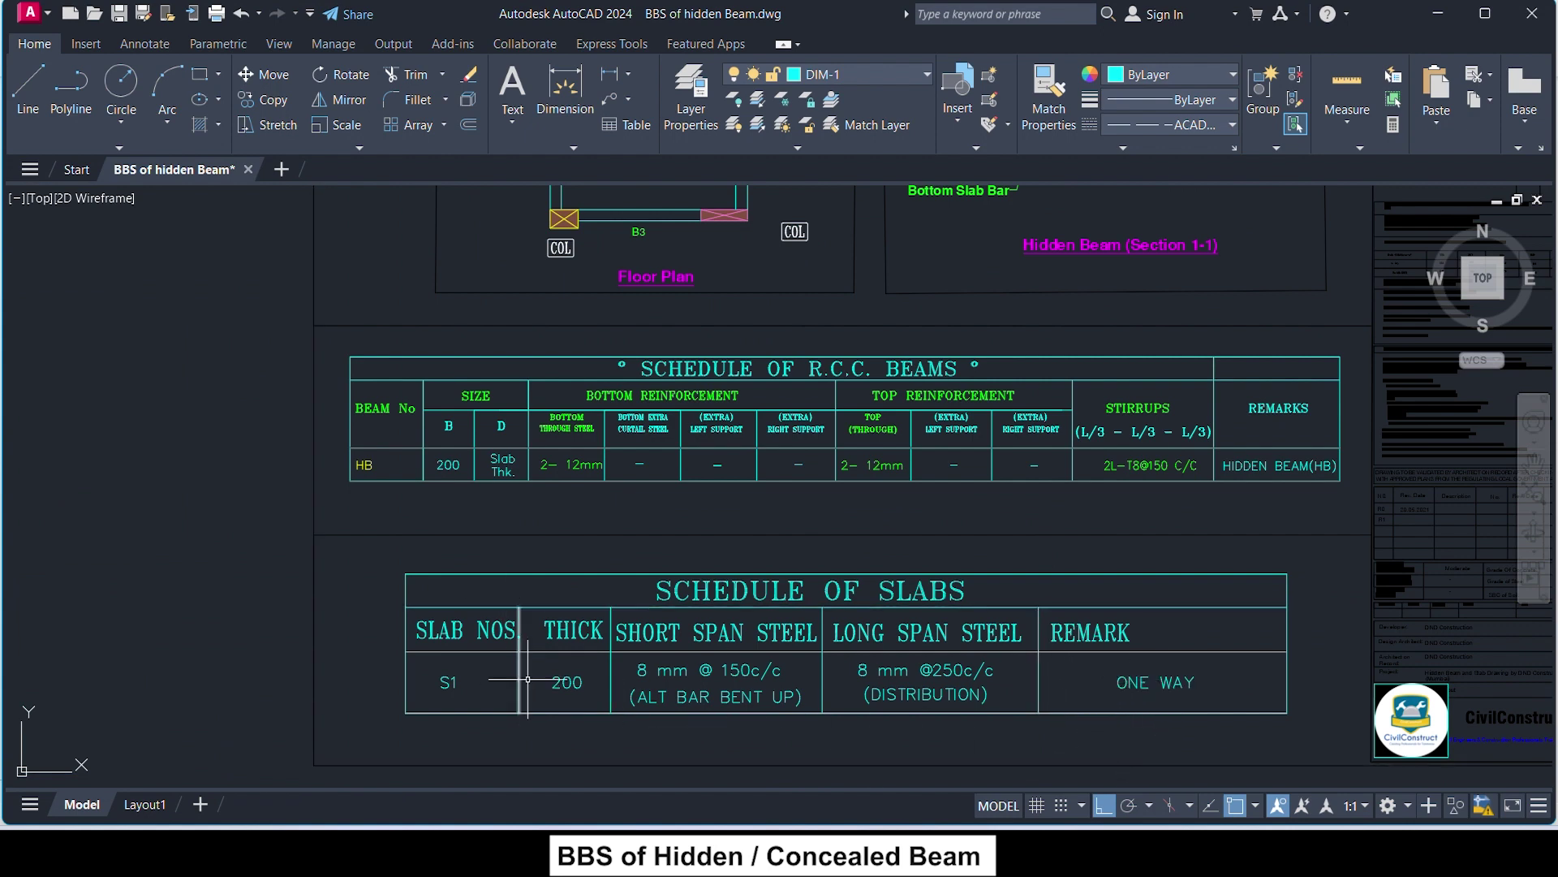
pyautogui.scroll(2, 897, 358)
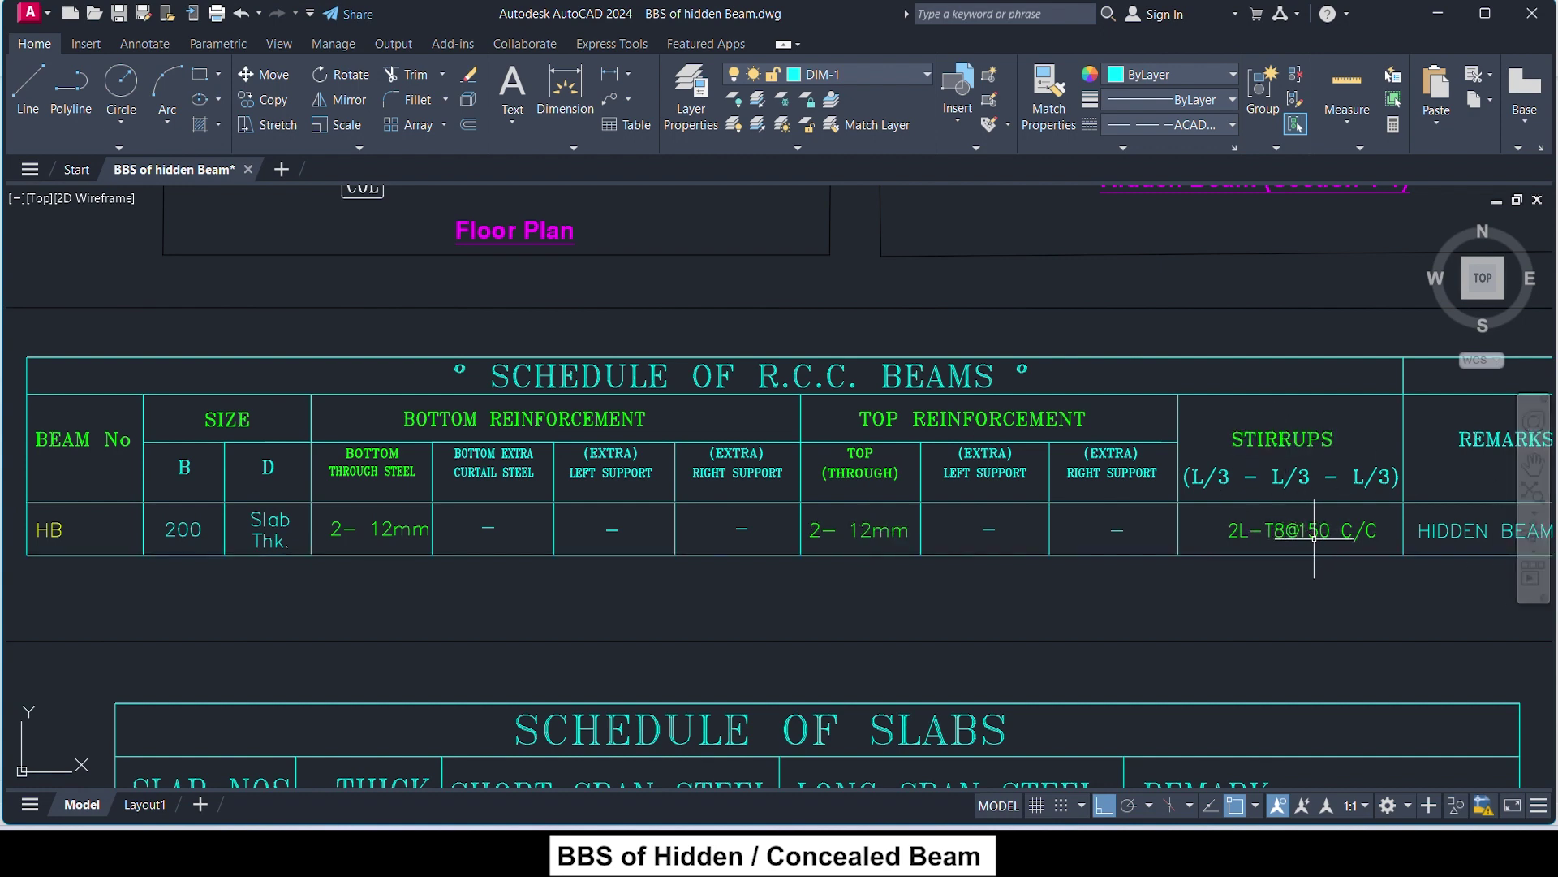
pyautogui.scroll(-3, 1106, 539)
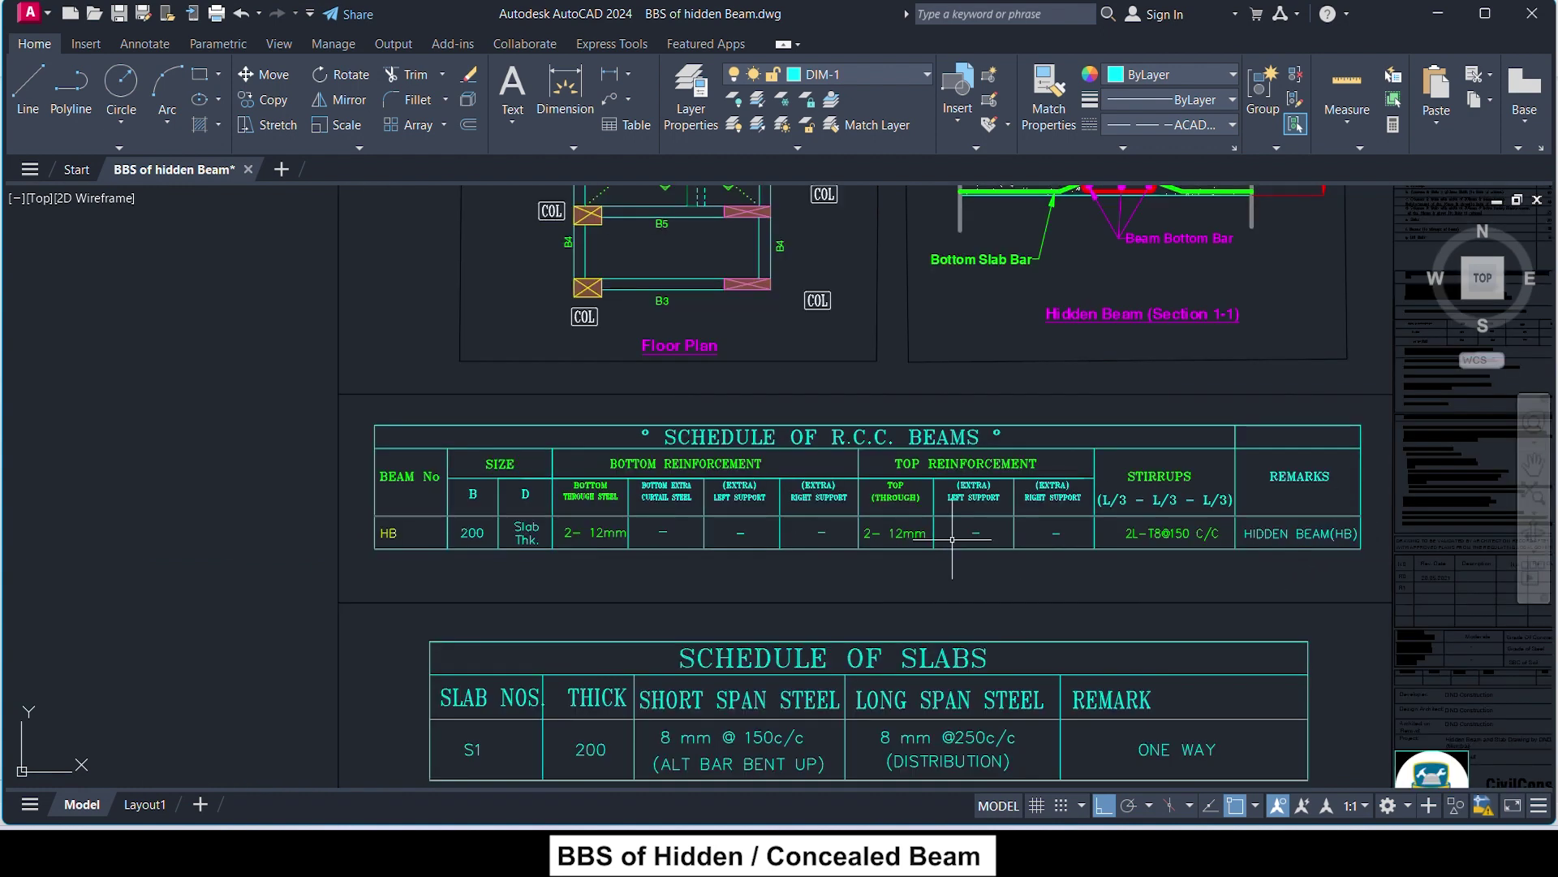
pyautogui.scroll(-3, 968, 578)
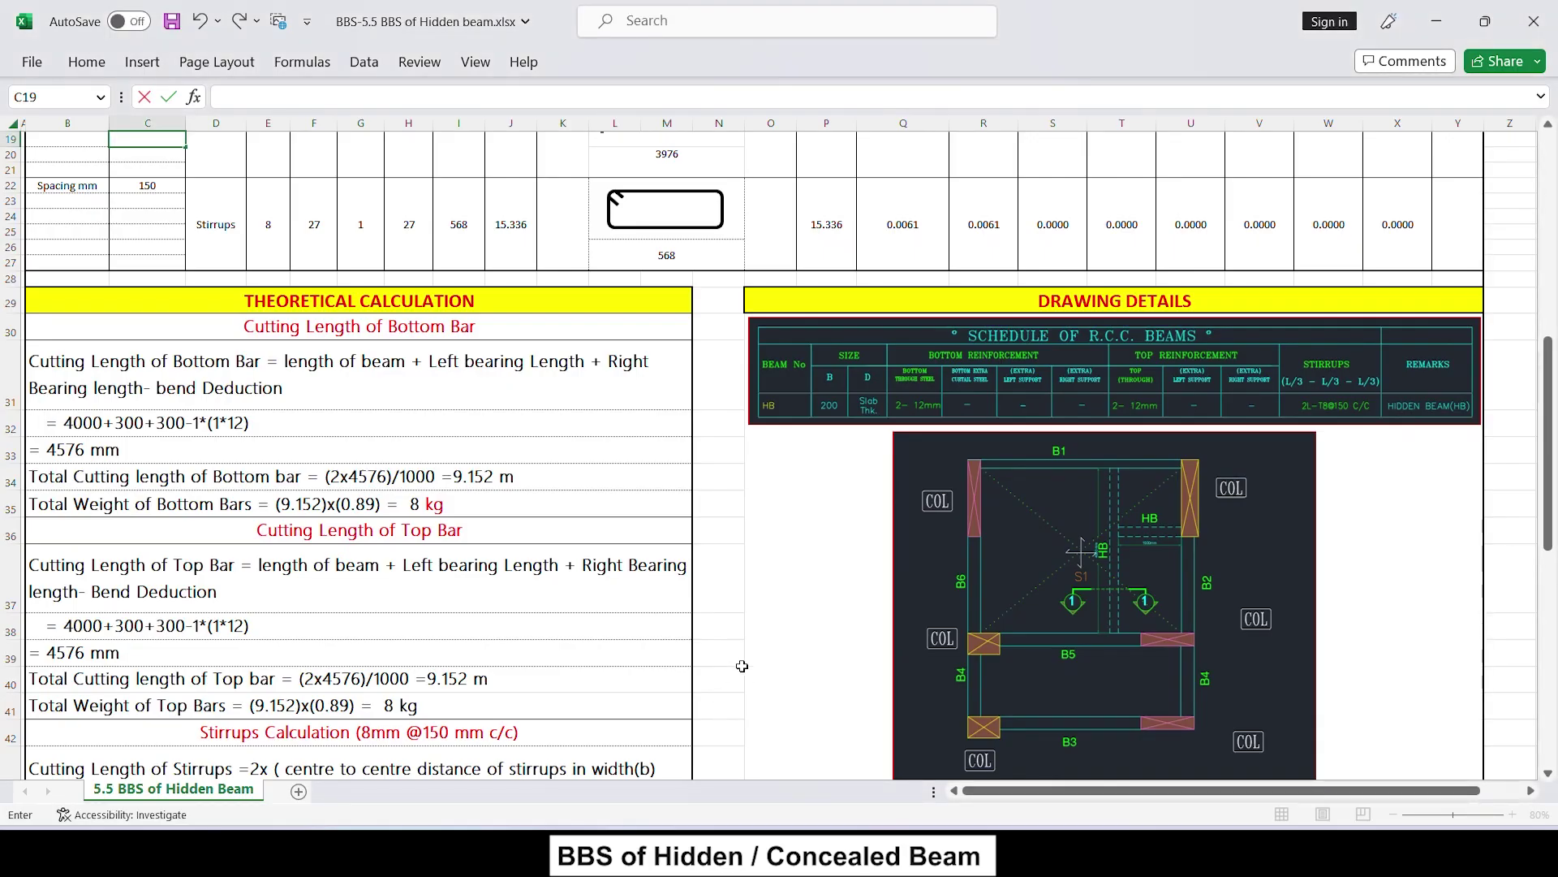
pyautogui.scroll(3, 773, 629)
pyautogui.scroll(3, 773, 629)
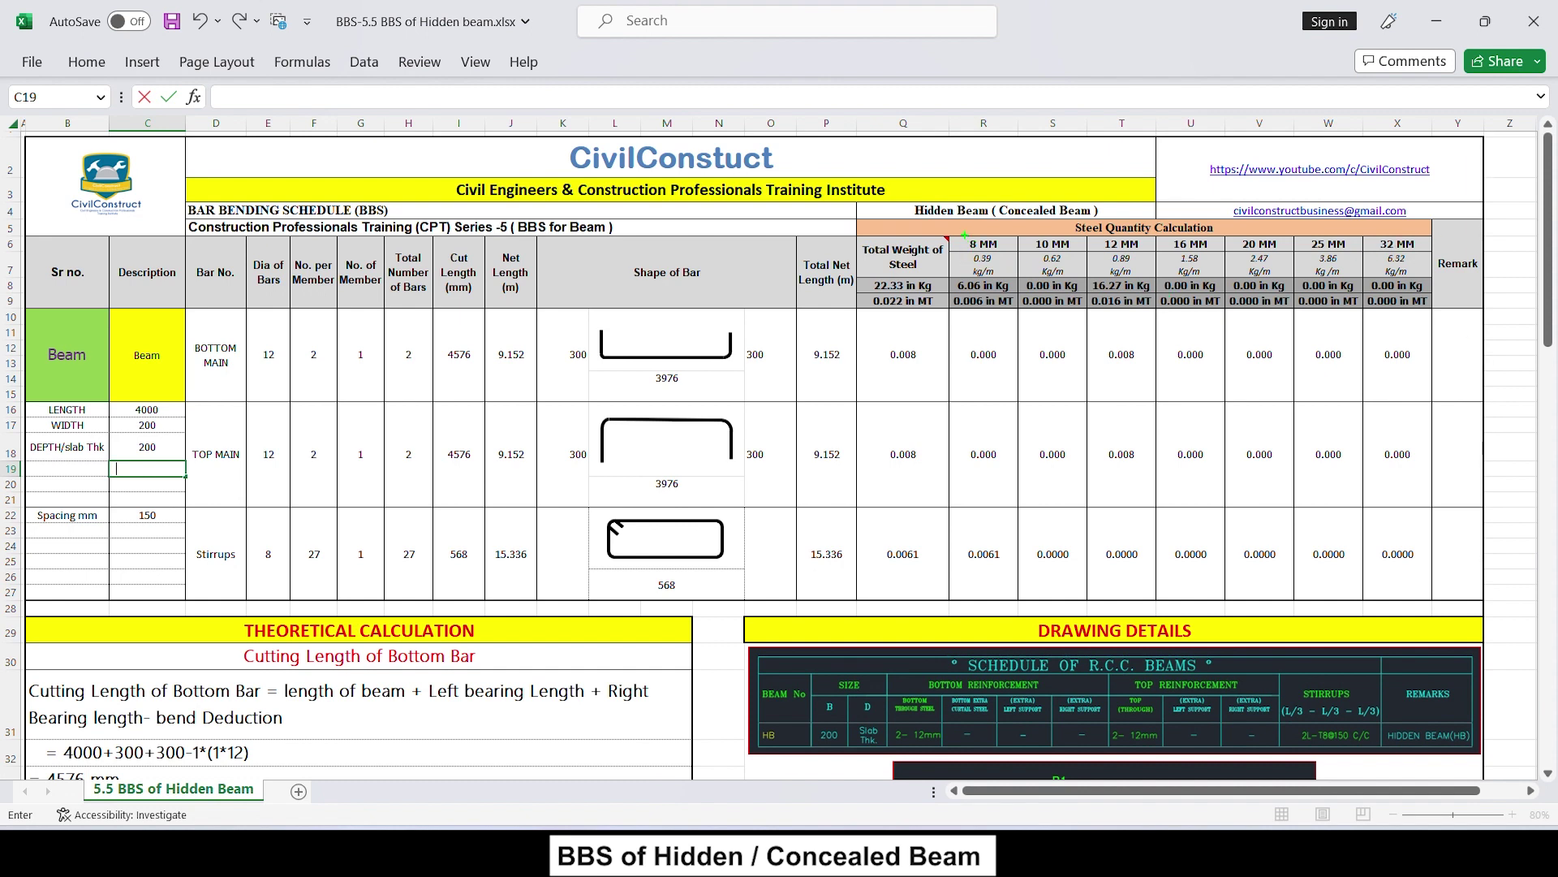
pyautogui.moveTo(965, 234); pyautogui.dragTo(1181, 260)
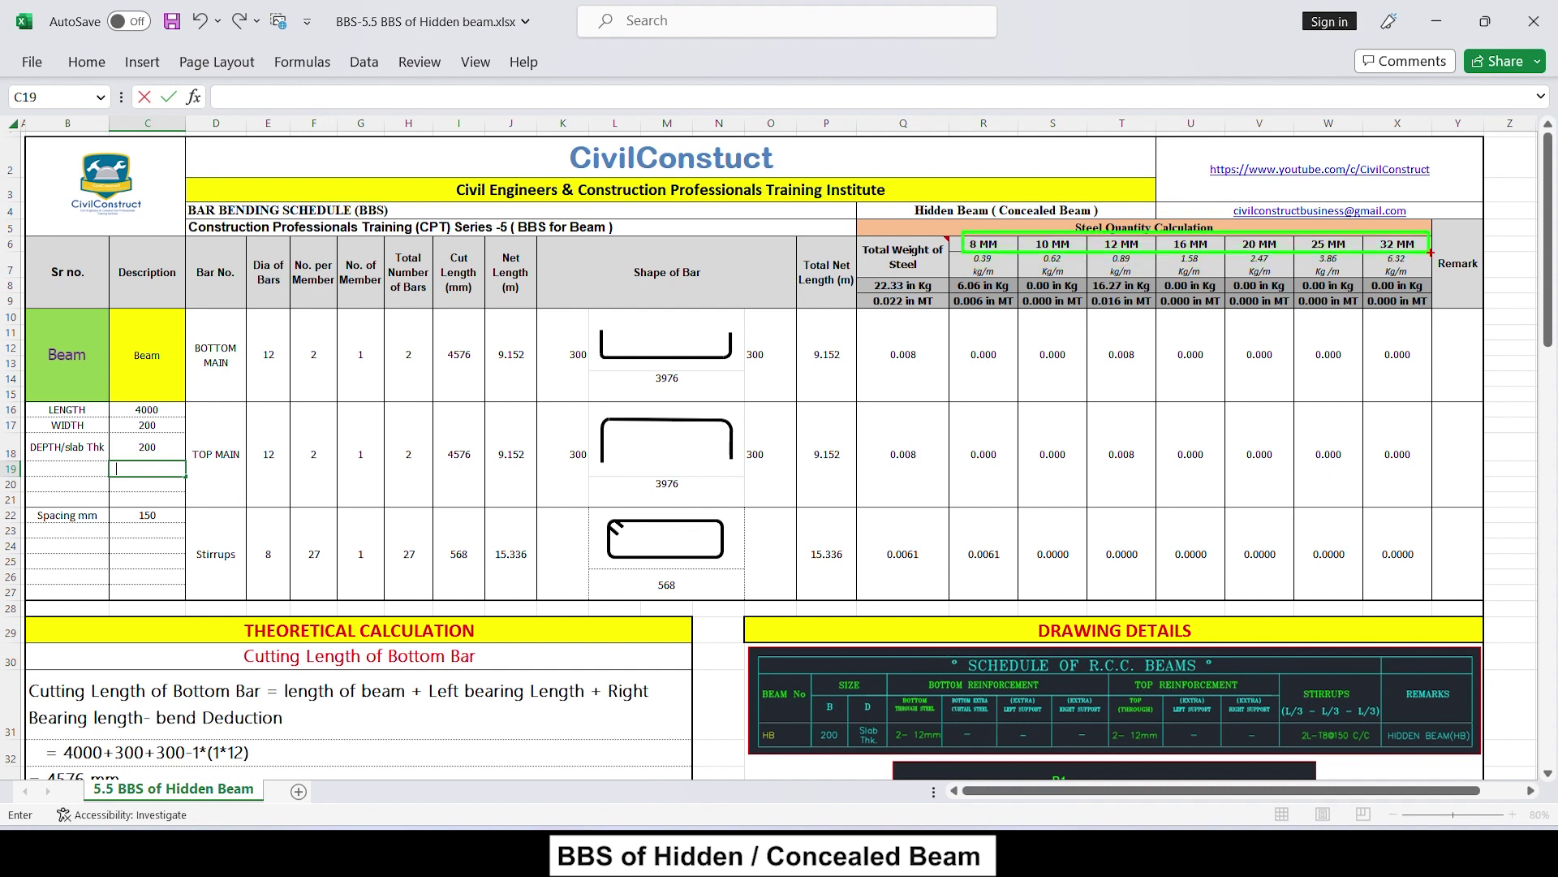
pyautogui.moveTo(1425, 261); pyautogui.dragTo(1476, 238)
pyautogui.moveTo(852, 272); pyautogui.dragTo(1445, 315)
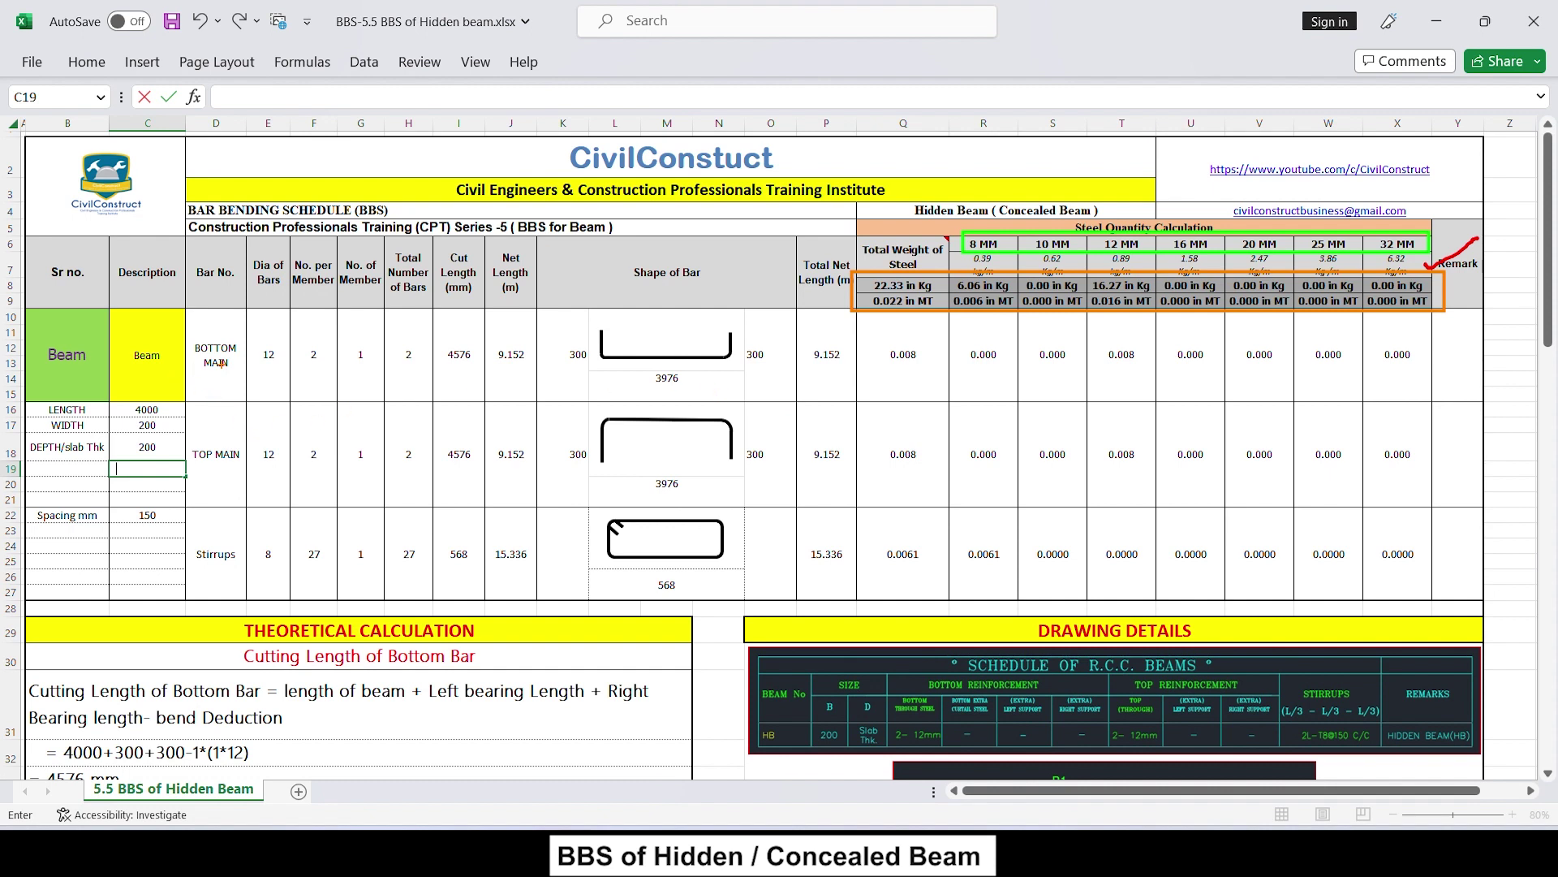
# Step: Check the 12 mm bottom main bar's bar counts and its =+G10*F10 total-bars formula
pyautogui.press('Escape')
pyautogui.click(269, 351)
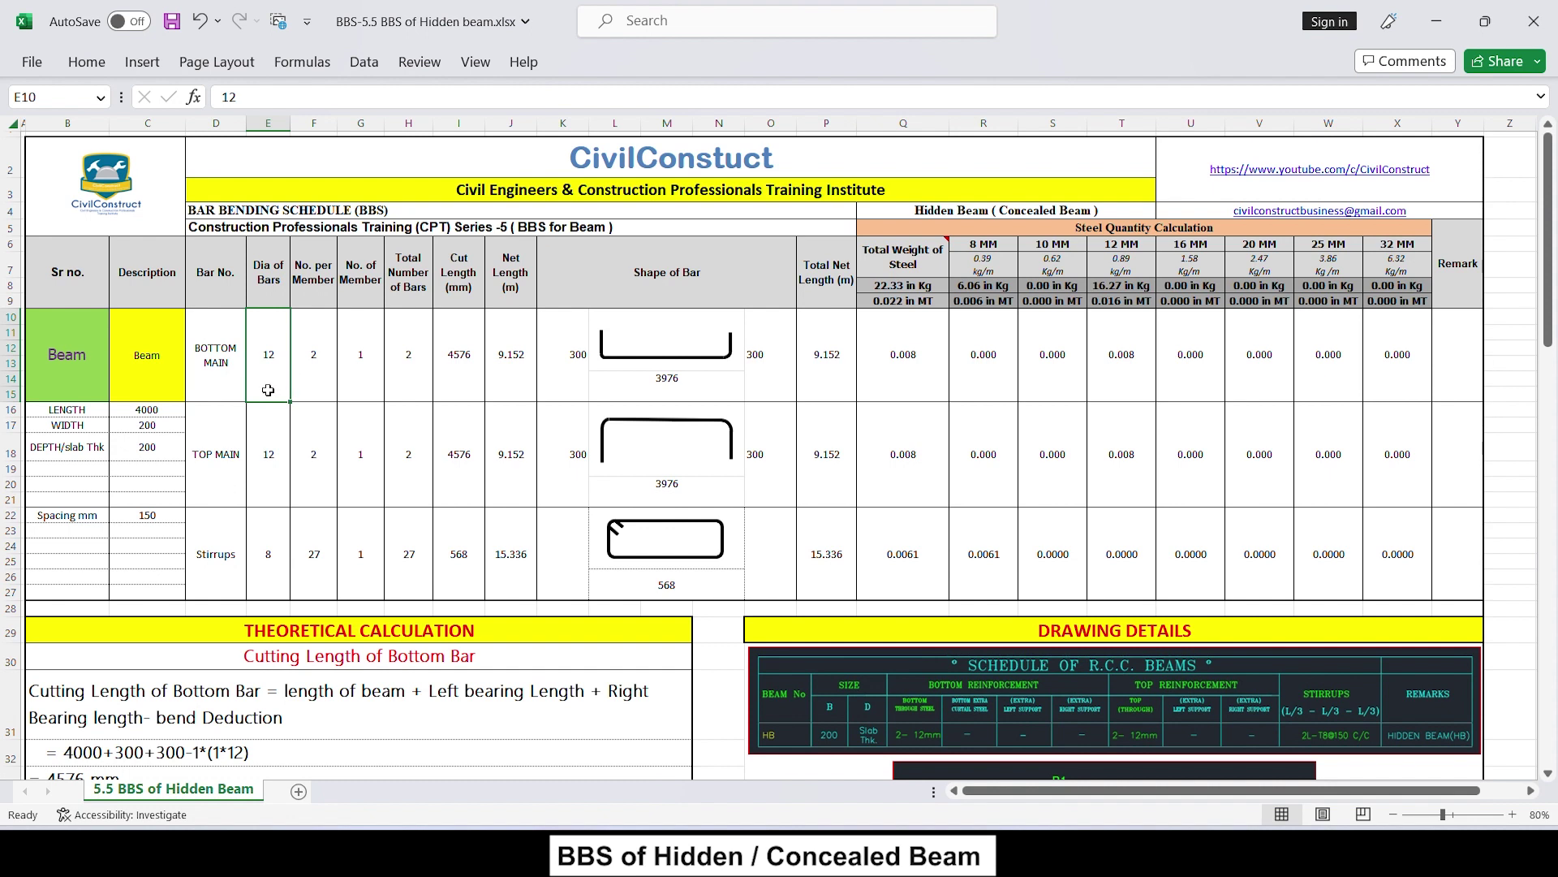
pyautogui.click(314, 381)
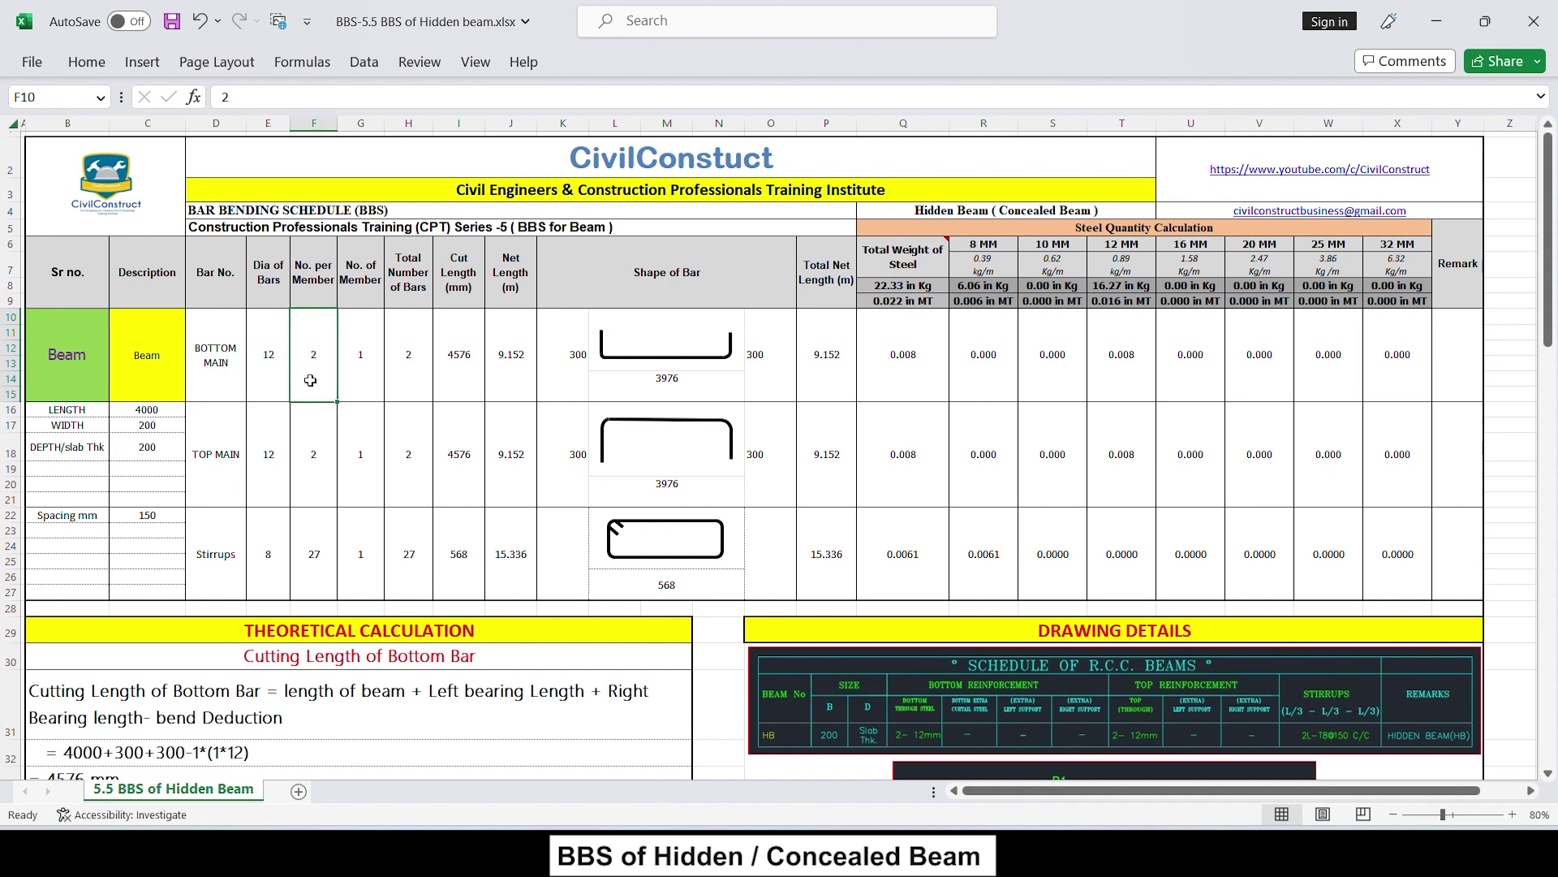
pyautogui.click(367, 387)
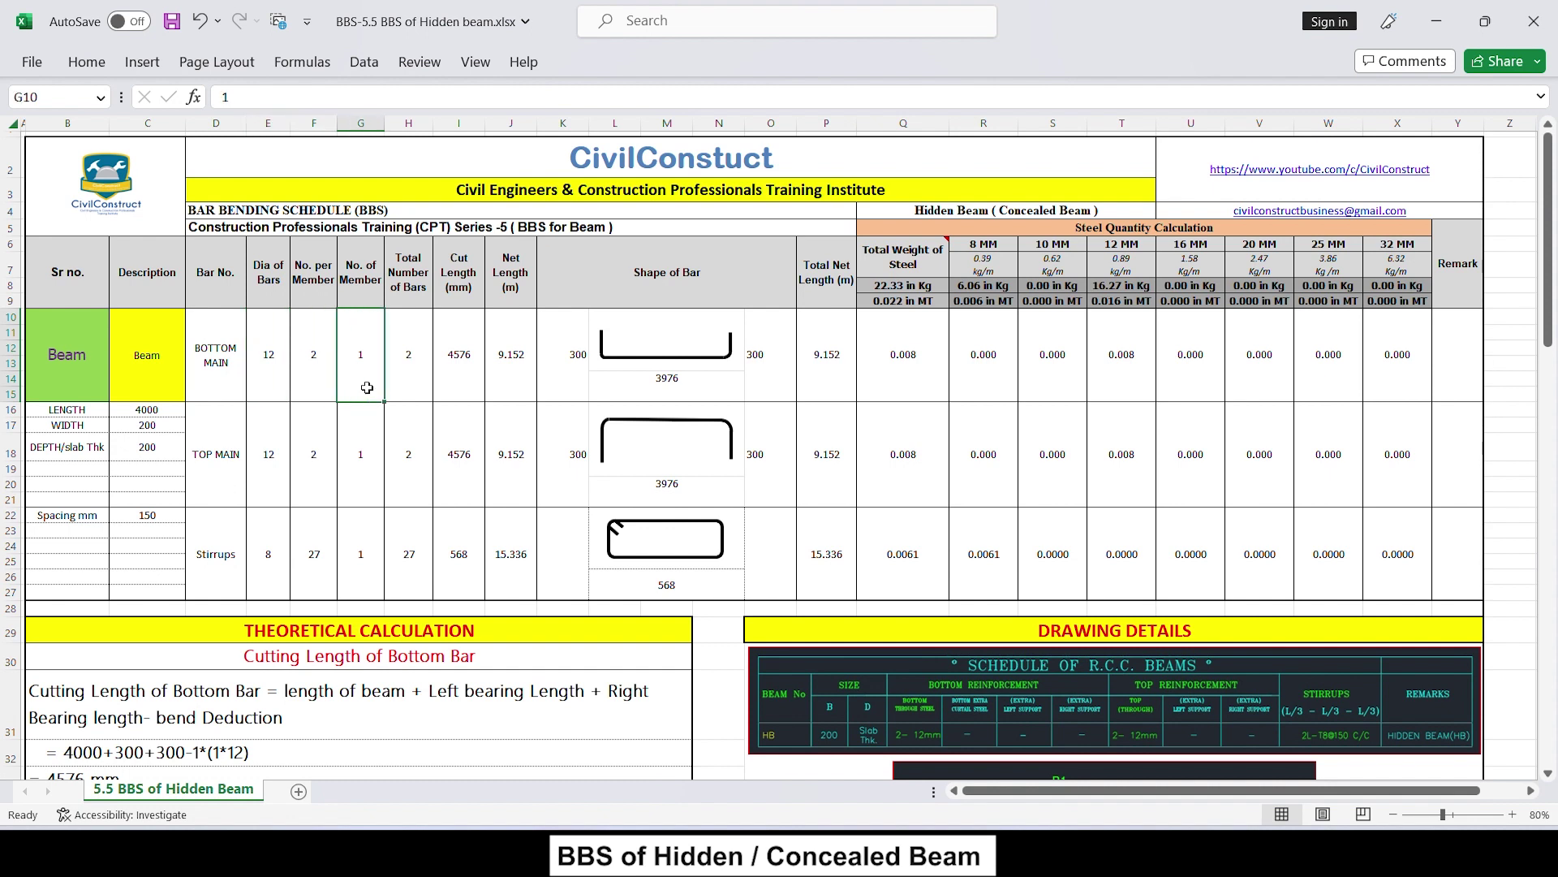
pyautogui.click(422, 391)
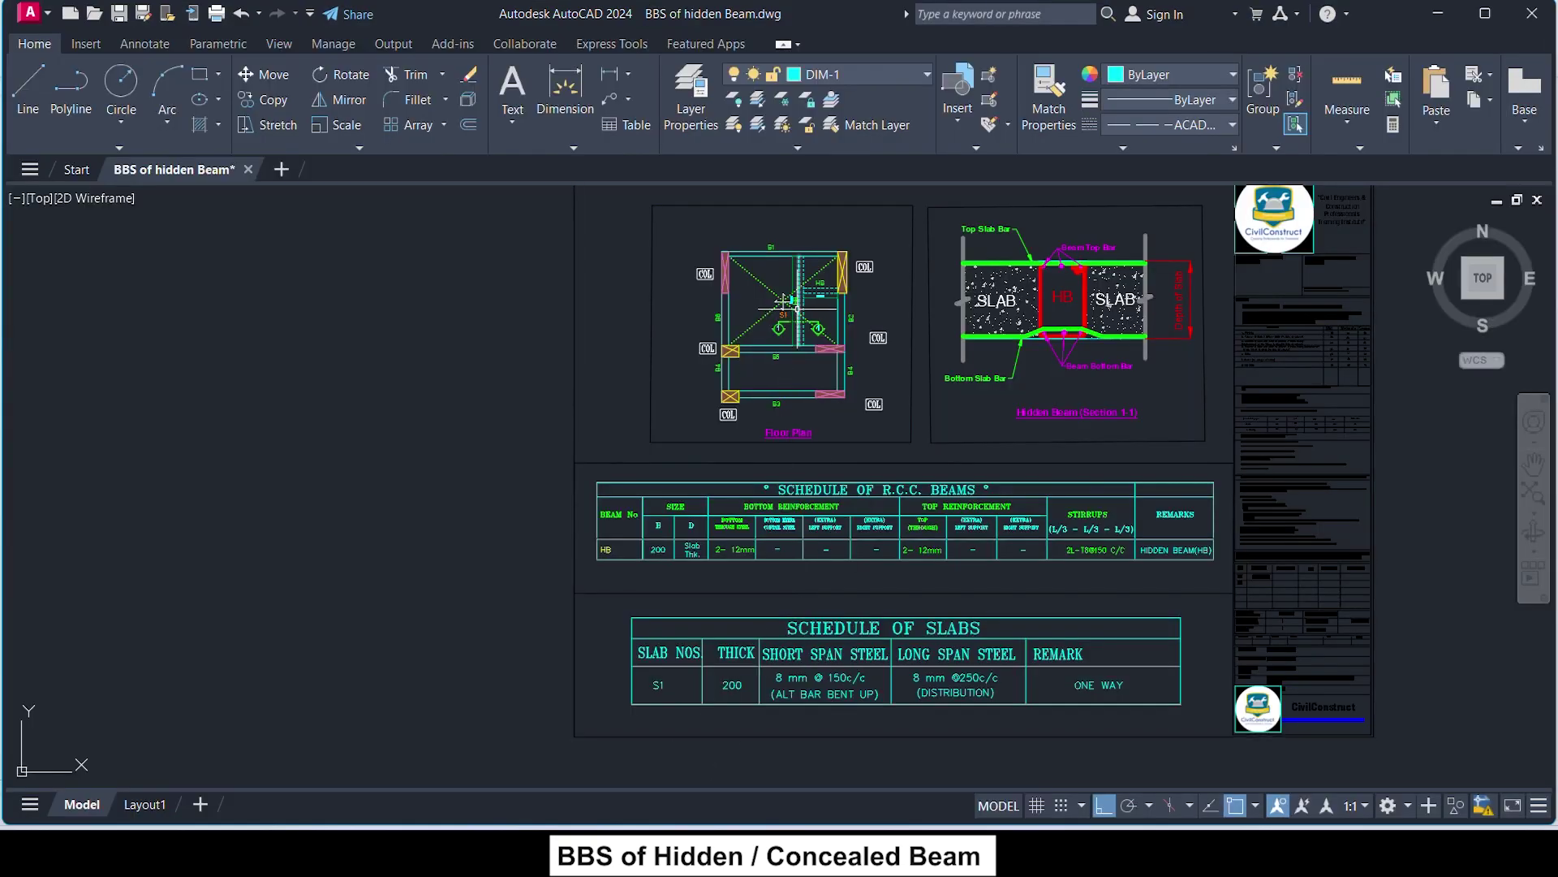
# Step: Zoom in and window-select the HB hidden beam line on the floor plan
pyautogui.scroll(10, 783, 302)
pyautogui.click(765, 366)
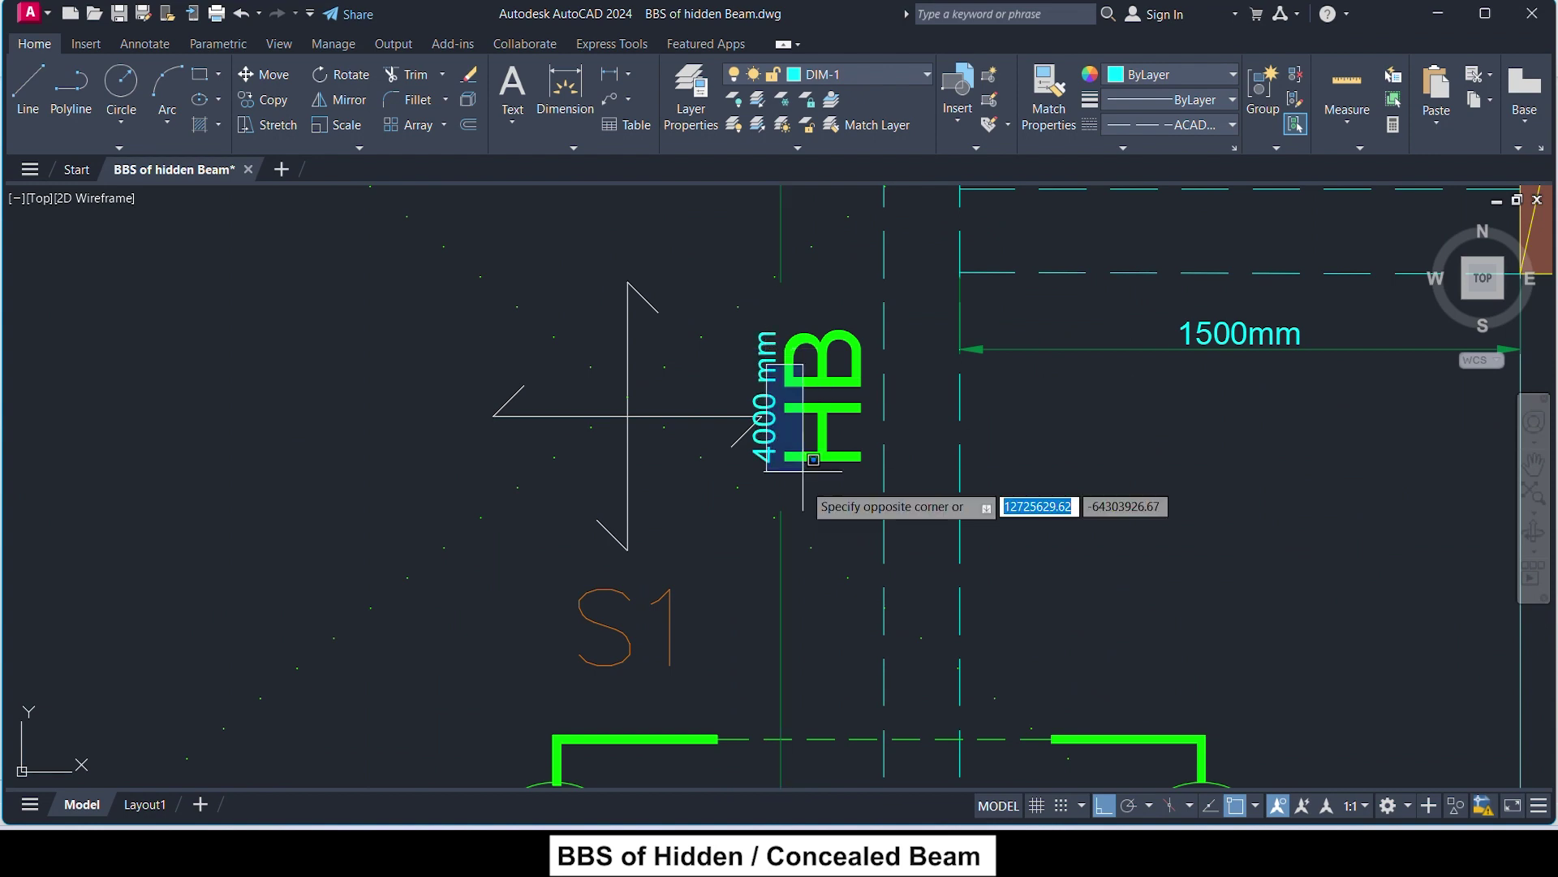
pyautogui.scroll(-3, 813, 460)
pyautogui.click(775, 442)
pyautogui.scroll(-2, 779, 446)
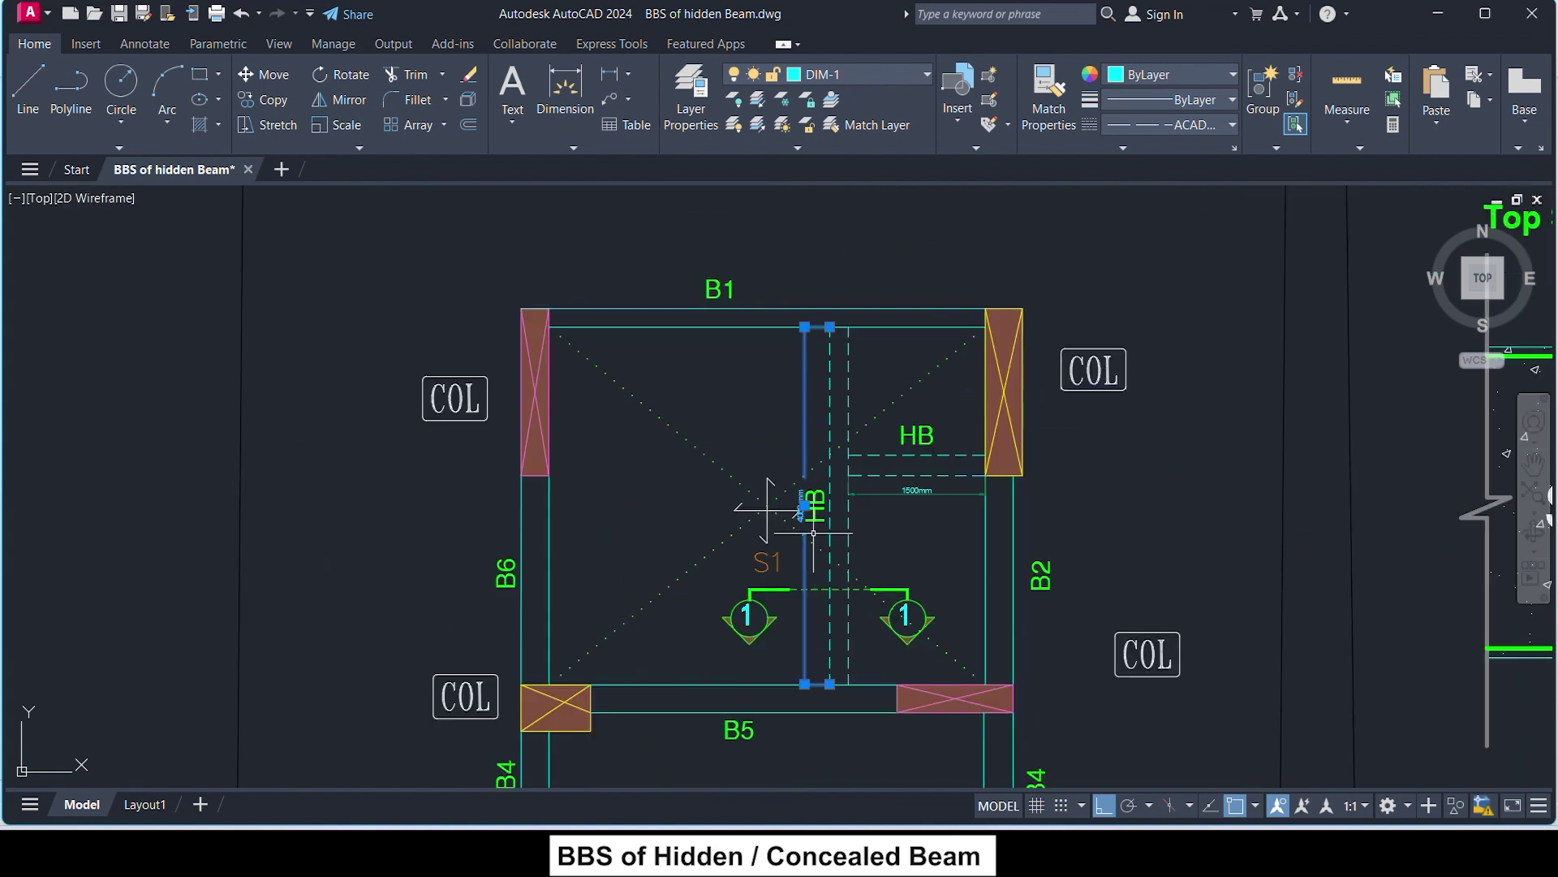
pyautogui.press('Escape')
# Step: Inspect the 1500mm dimension and the vertical hidden beam line, then zoom out
pyautogui.scroll(4, 896, 504)
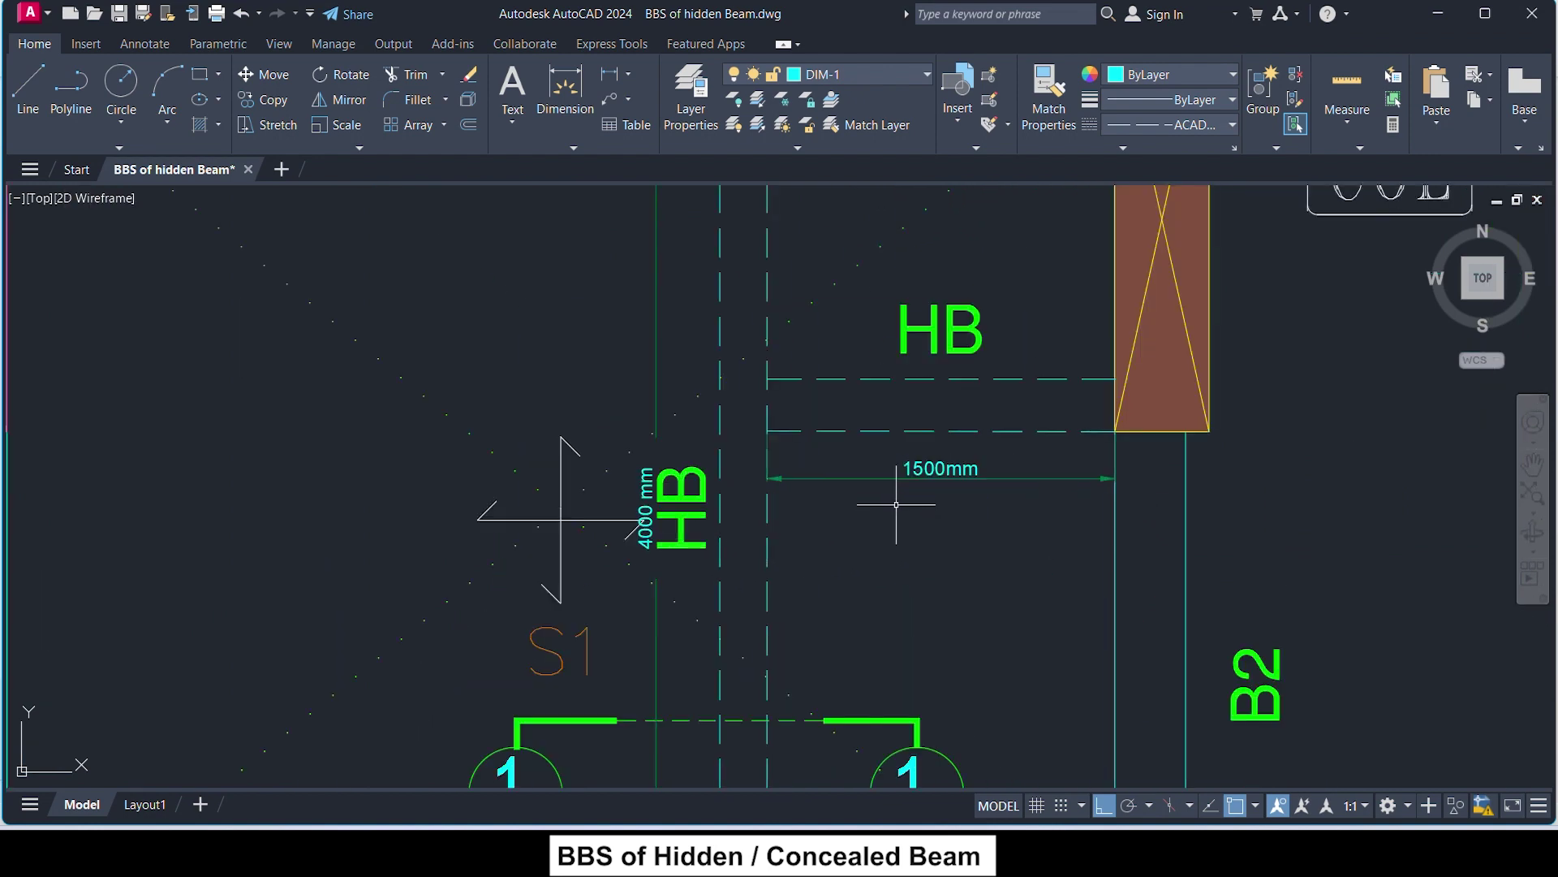
pyautogui.click(925, 478)
pyautogui.press('Escape')
pyautogui.click(654, 487)
pyautogui.scroll(-4, 853, 515)
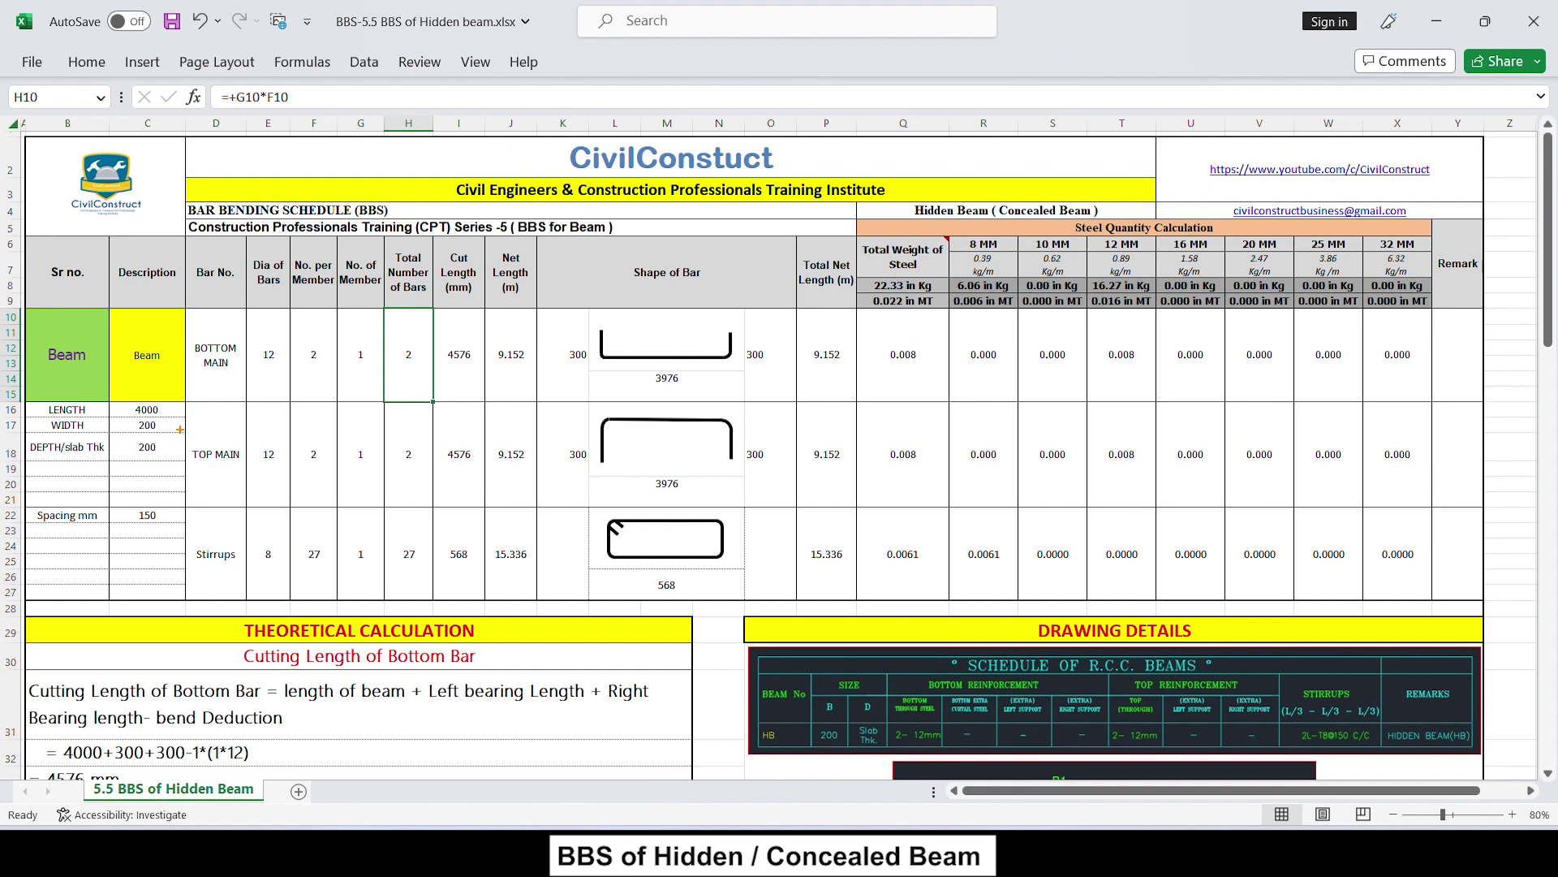
# Step: Mark the 200 beam width and 200 depth, and circle the slab thickness in the schedule
pyautogui.moveTo(178, 426); pyautogui.dragTo(243, 403)
pyautogui.moveTo(181, 445); pyautogui.dragTo(231, 437)
pyautogui.moveTo(855, 720); pyautogui.dragTo(893, 718)
pyautogui.moveTo(1552, 320); pyautogui.dragTo(1552, 617)
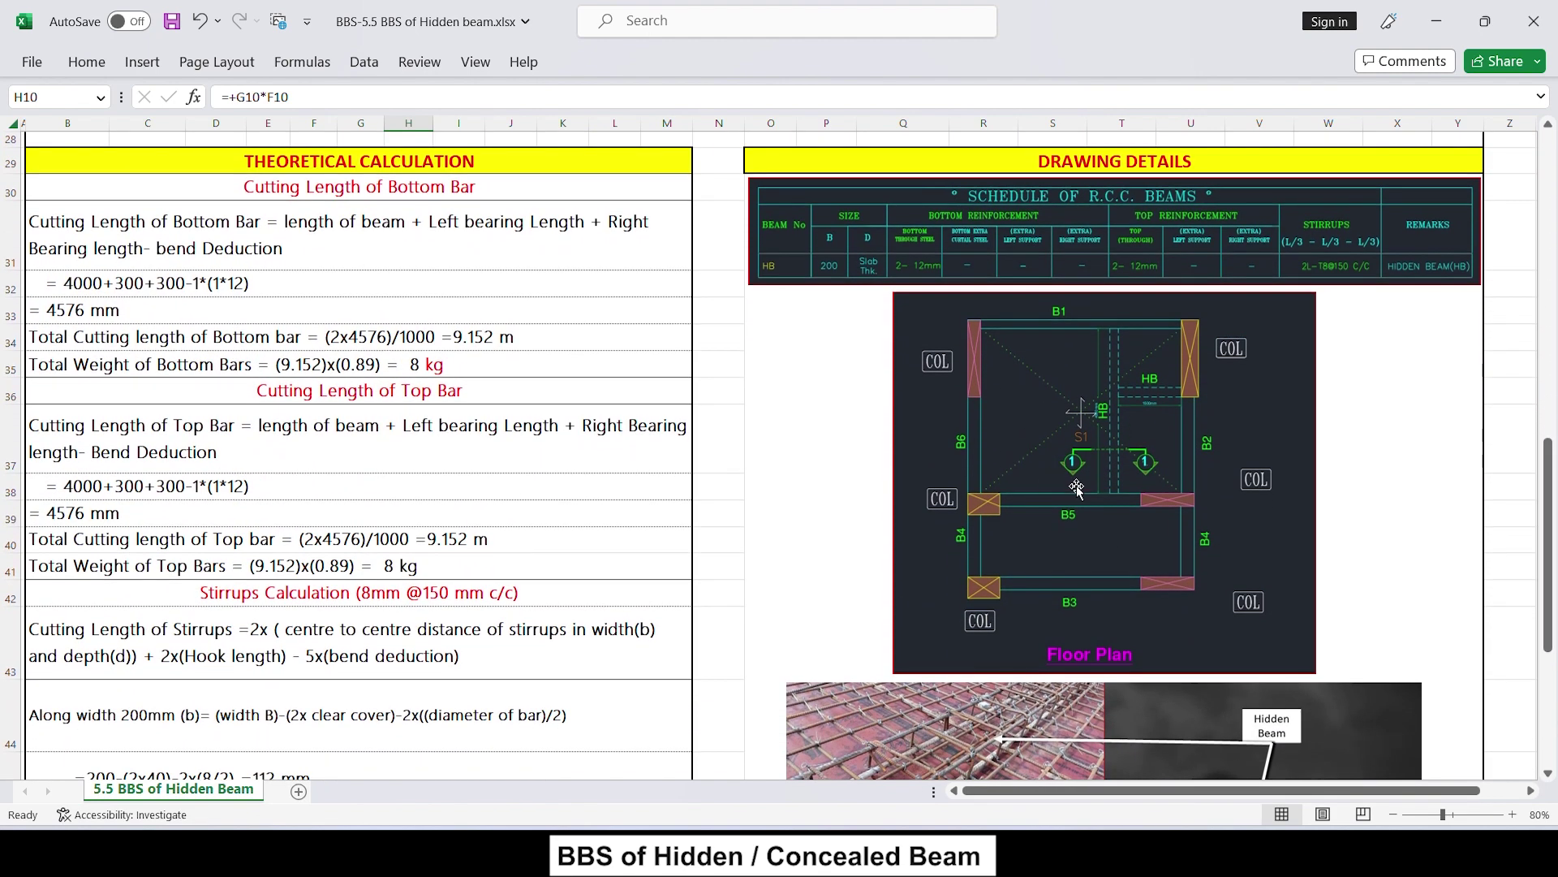
# Step: Mark the 150 mm stirrup spacing and box the bottom bar cutting-length calculation
pyautogui.scroll(4, 1094, 548)
pyautogui.scroll(3, 1094, 549)
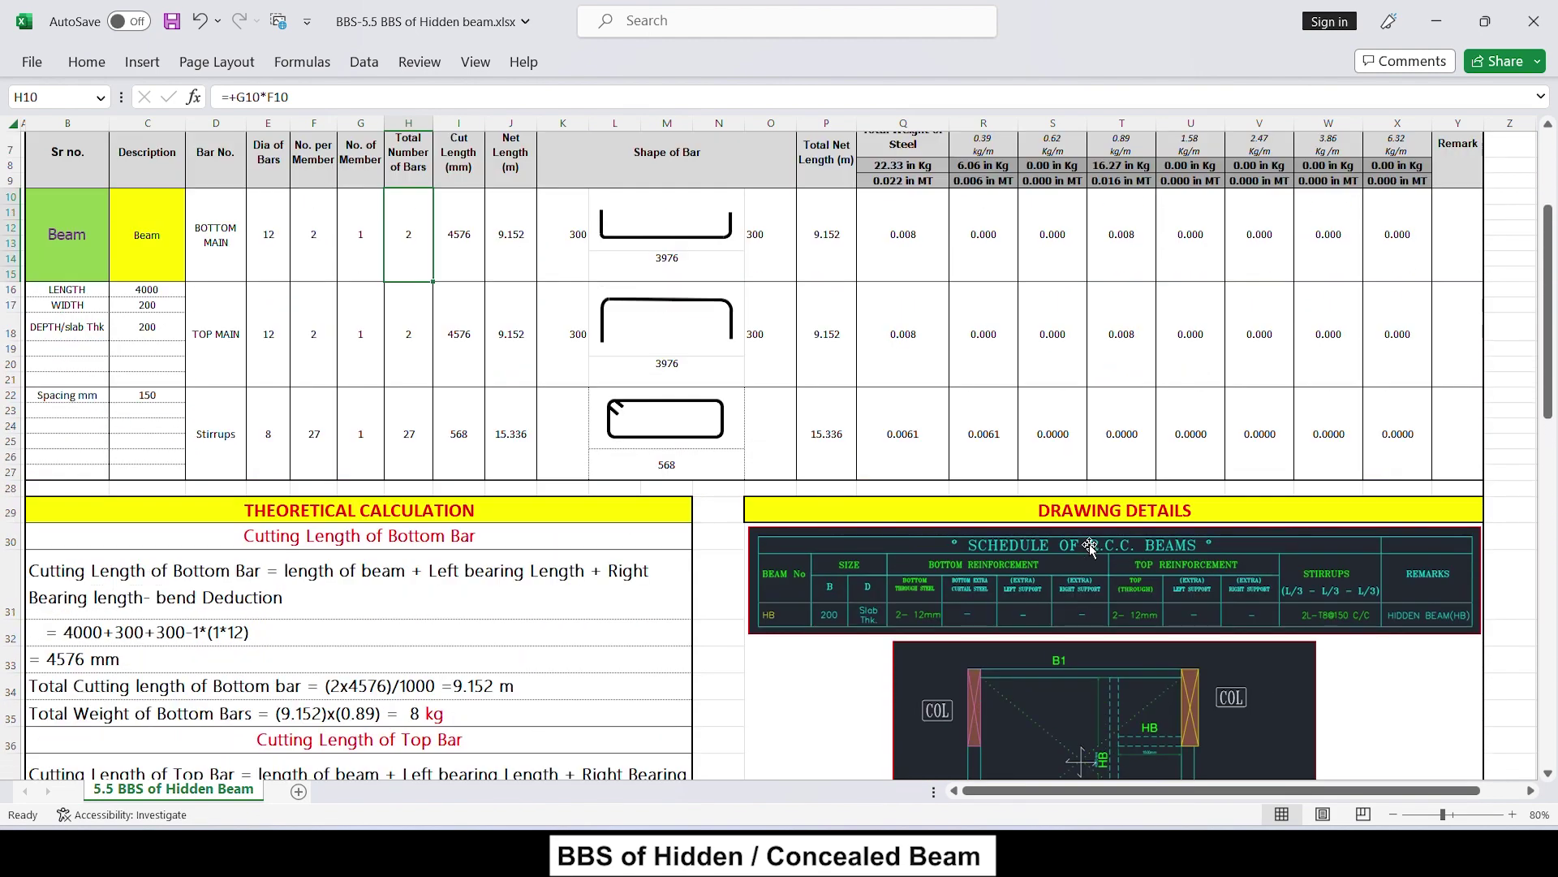
pyautogui.scroll(2, 1094, 549)
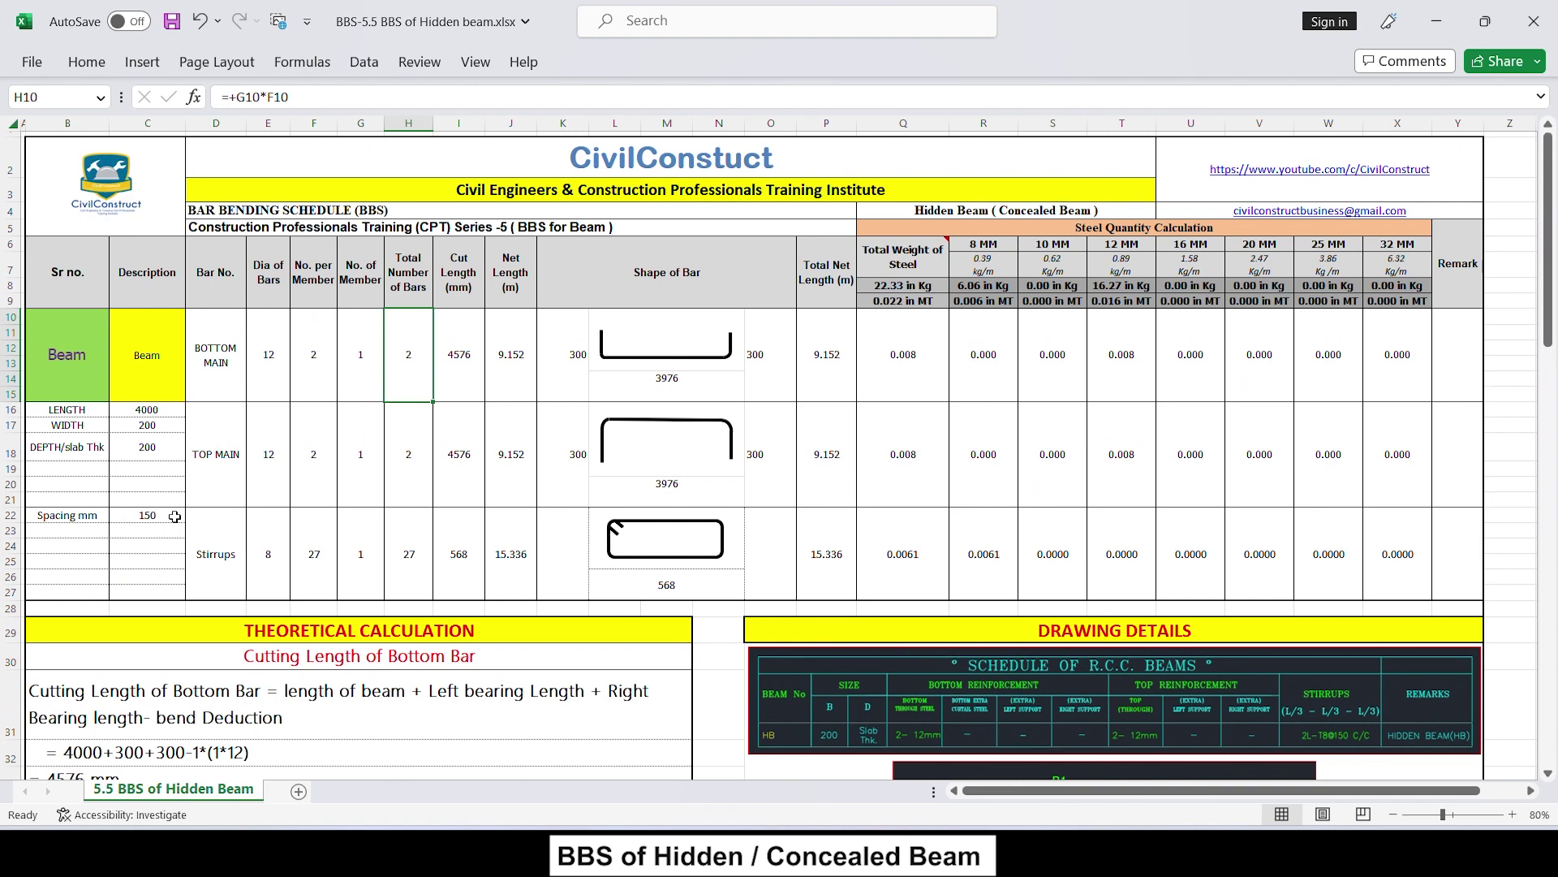
pyautogui.moveTo(175, 517); pyautogui.dragTo(272, 485)
pyautogui.scroll(-5, 785, 411)
pyautogui.scroll(-2, 747, 398)
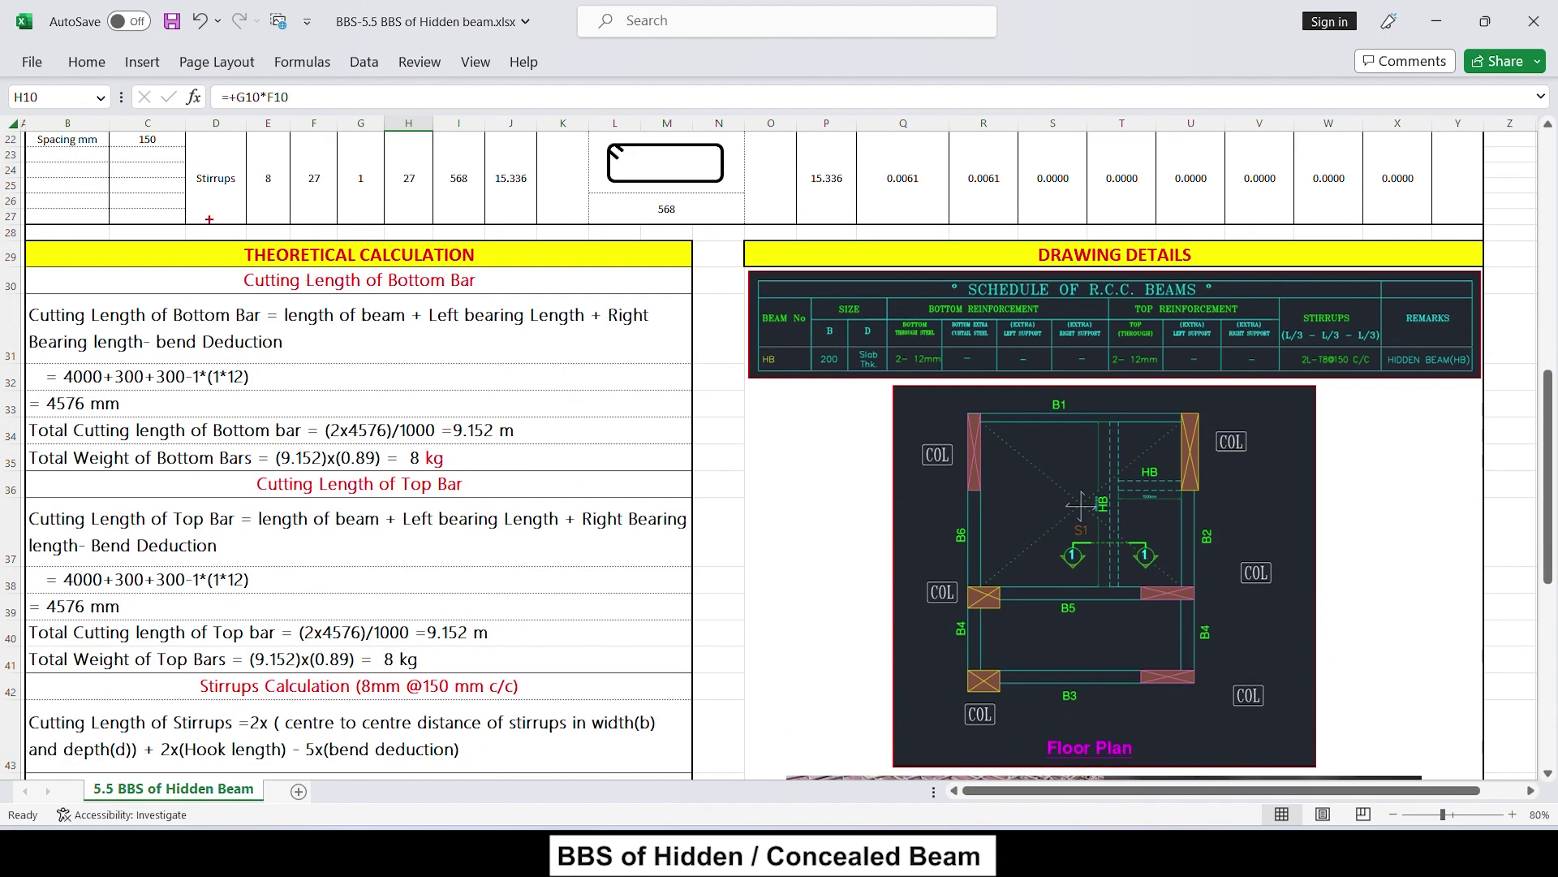
pyautogui.moveTo(15, 290); pyautogui.dragTo(721, 480)
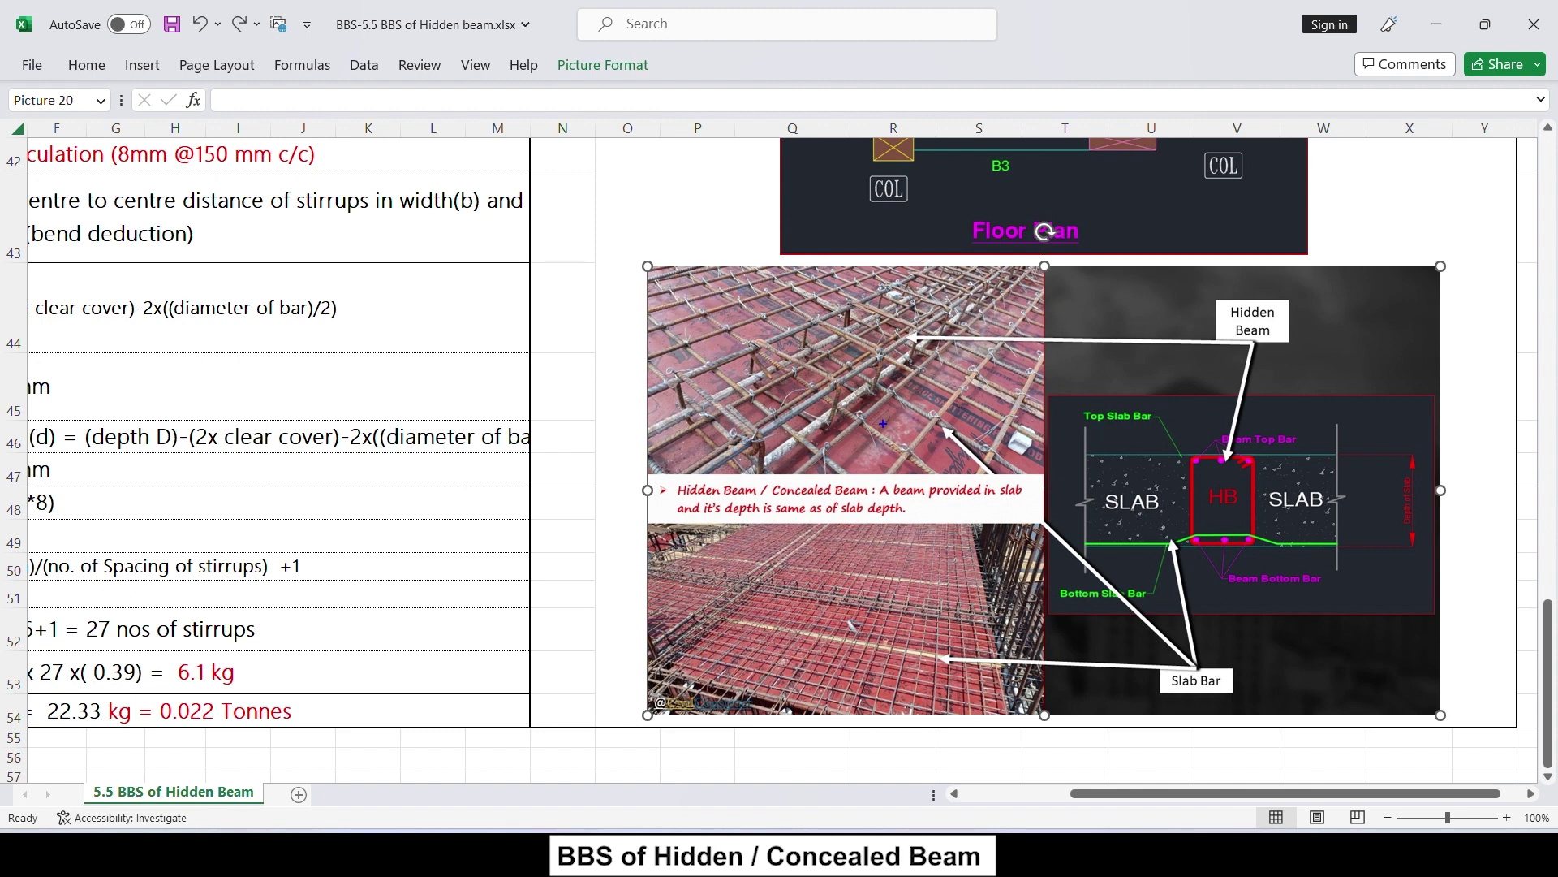
# Step: Draw a cross over the hidden beam bars in the concealed-beam site photo
pyautogui.moveTo(898, 394); pyautogui.dragTo(1007, 468)
pyautogui.moveTo(896, 468); pyautogui.dragTo(1035, 328)
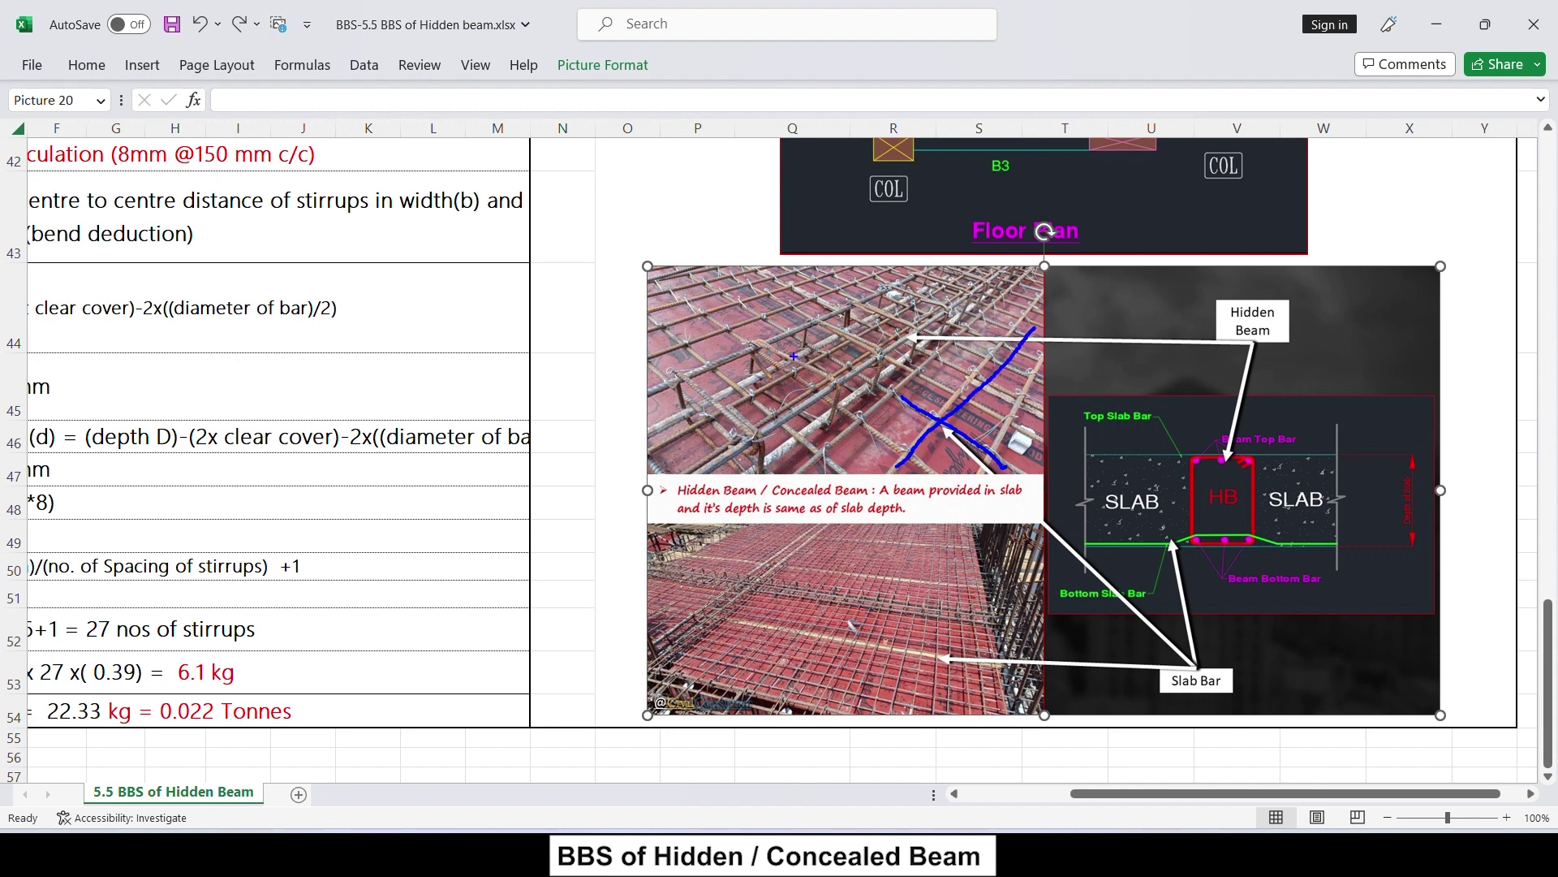
# Step: Mark the slab bars in the upper reference photo
pyautogui.moveTo(743, 347); pyautogui.dragTo(802, 320)
pyautogui.moveTo(815, 400); pyautogui.dragTo(853, 351)
pyautogui.moveTo(812, 434); pyautogui.dragTo(870, 405)
pyautogui.moveTo(705, 323); pyautogui.dragTo(740, 382)
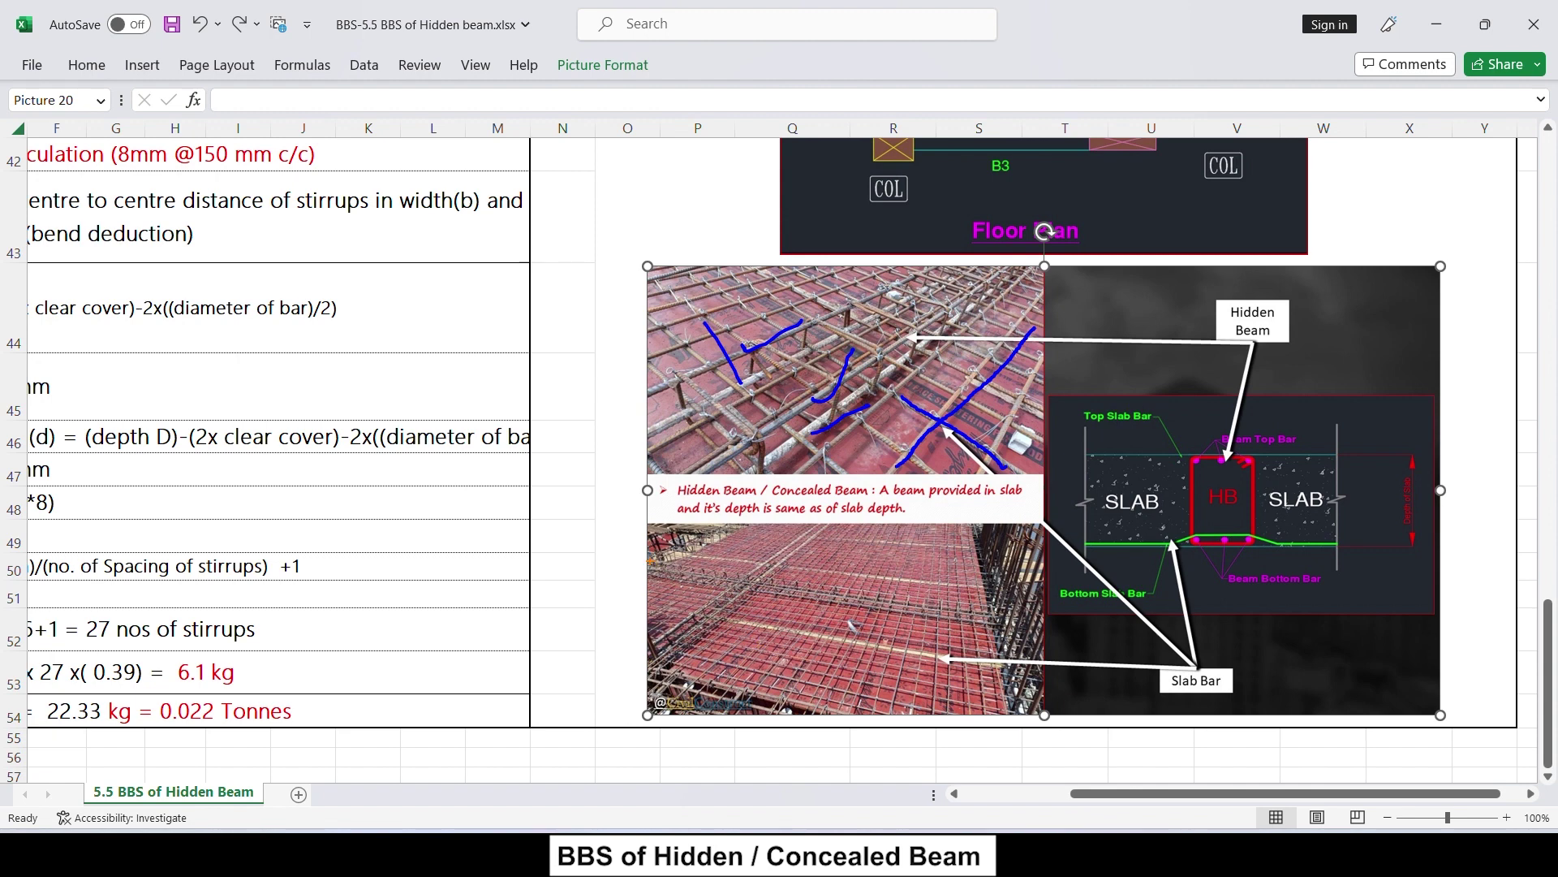
# Step: Trace the slab bars in the lower photo, then erase all pen annotations
pyautogui.moveTo(652, 561); pyautogui.dragTo(1003, 633)
pyautogui.moveTo(746, 586); pyautogui.dragTo(658, 642)
pyautogui.press('Escape')
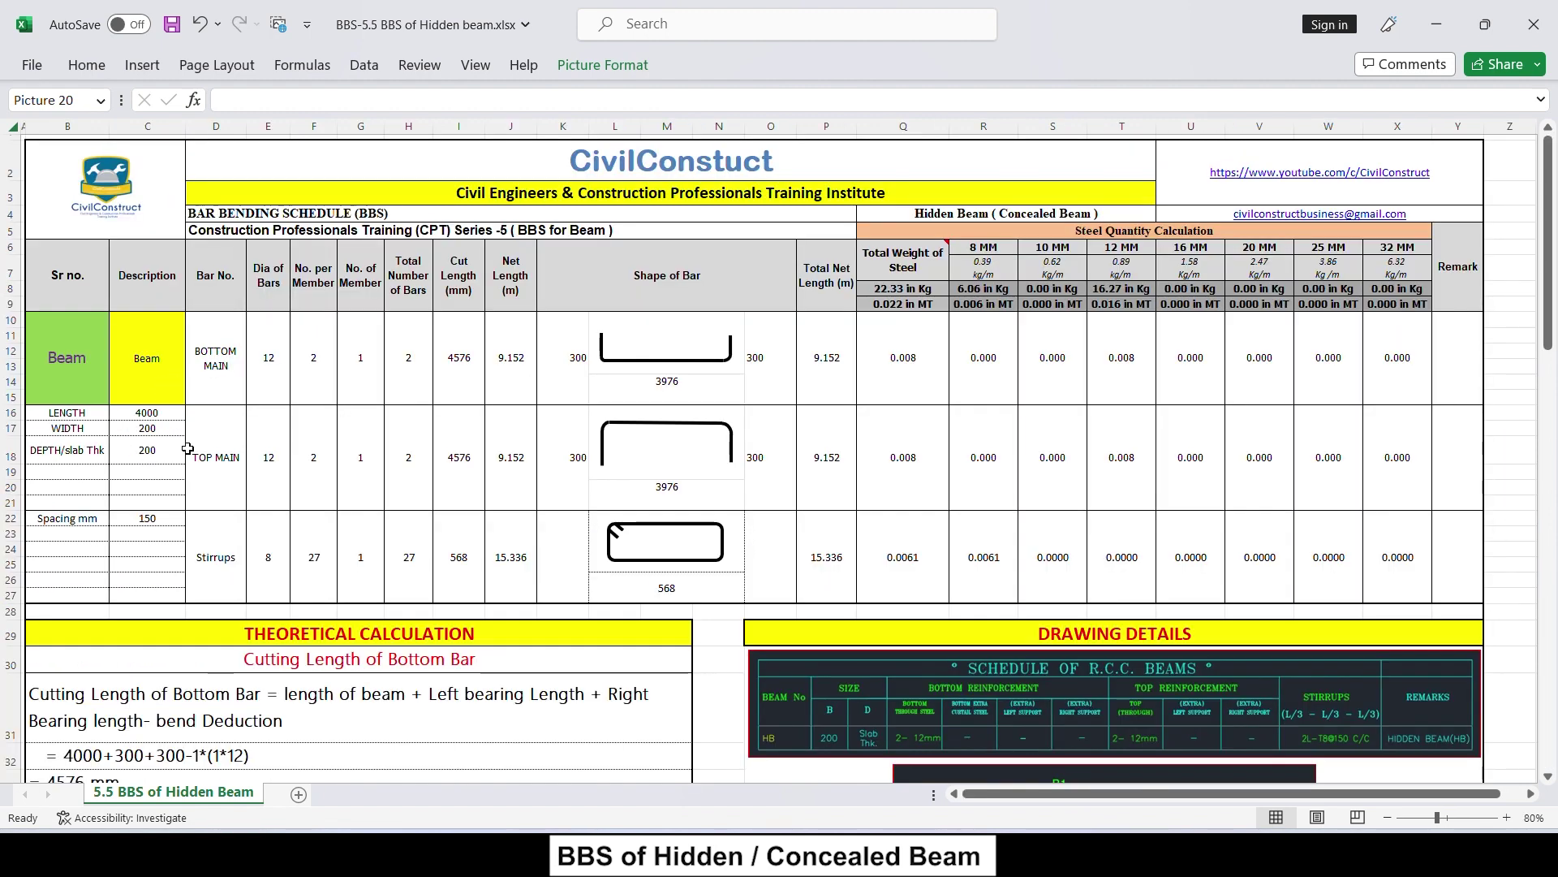
# Step: Check the bottom bar's 12 mm diameter, bars per member and left 300 bend
pyautogui.click(277, 388)
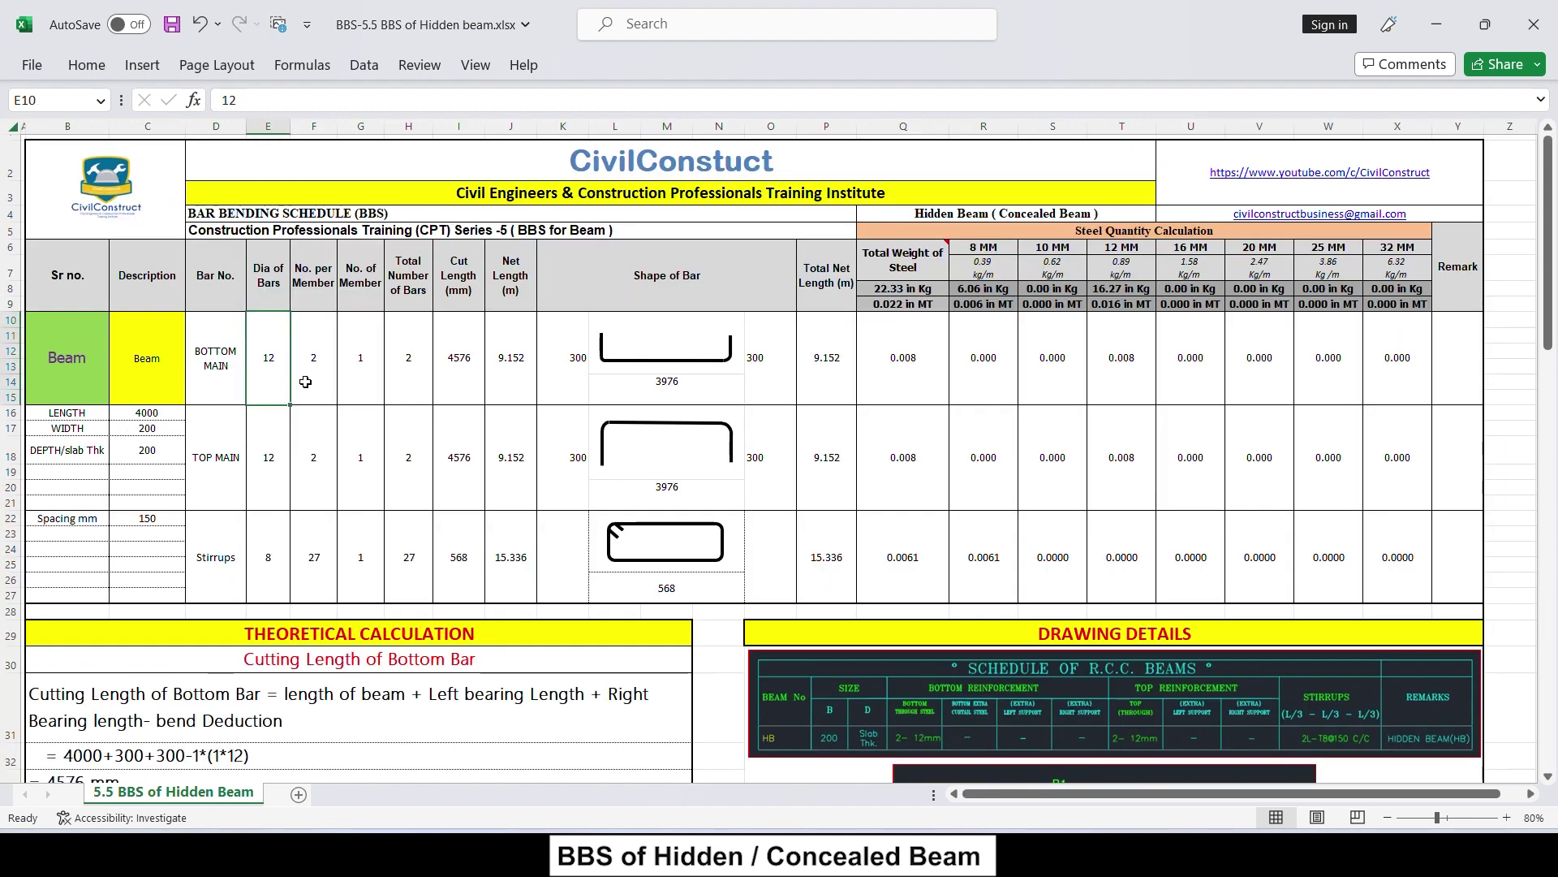
pyautogui.click(318, 375)
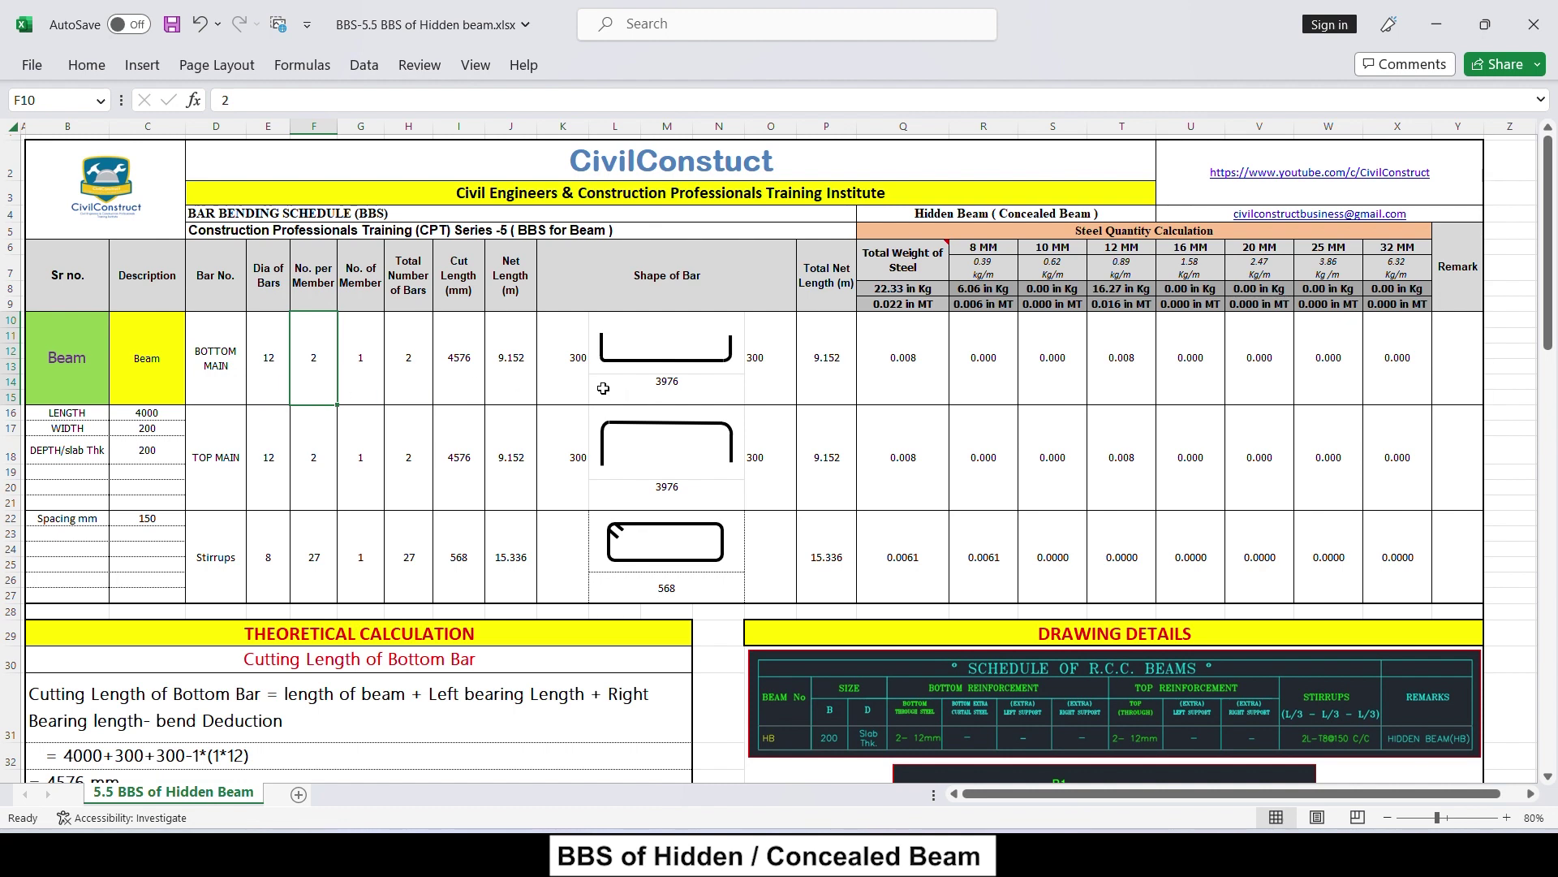
pyautogui.click(552, 333)
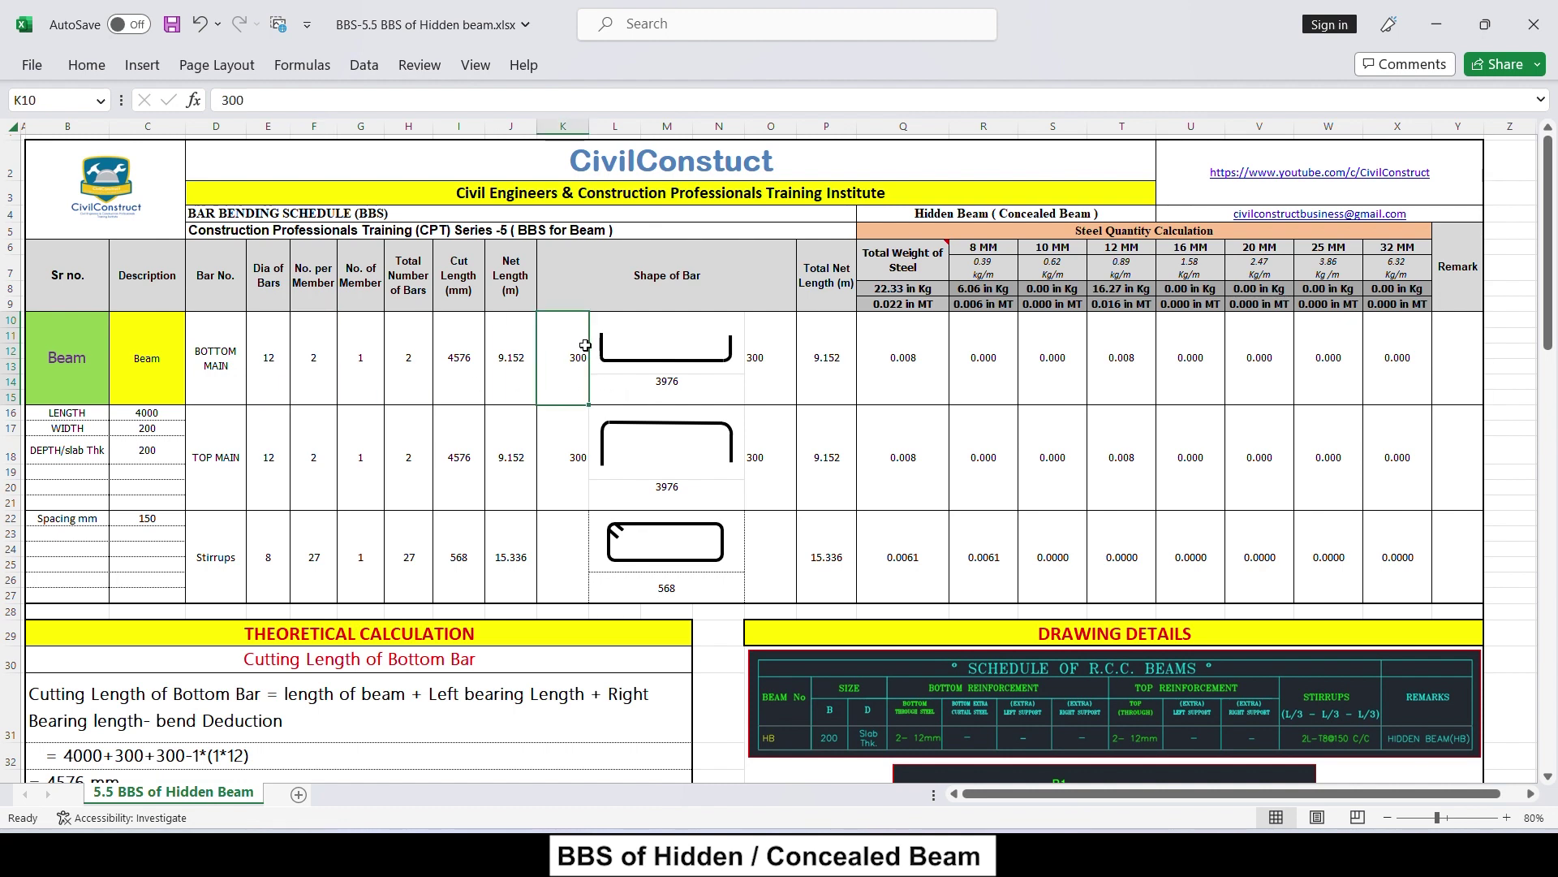
# Step: Inspect the 3976 straight-length formula =C16-2*(1*E10) and the right 300 bend
pyautogui.click(677, 388)
pyautogui.doubleClick(678, 388)
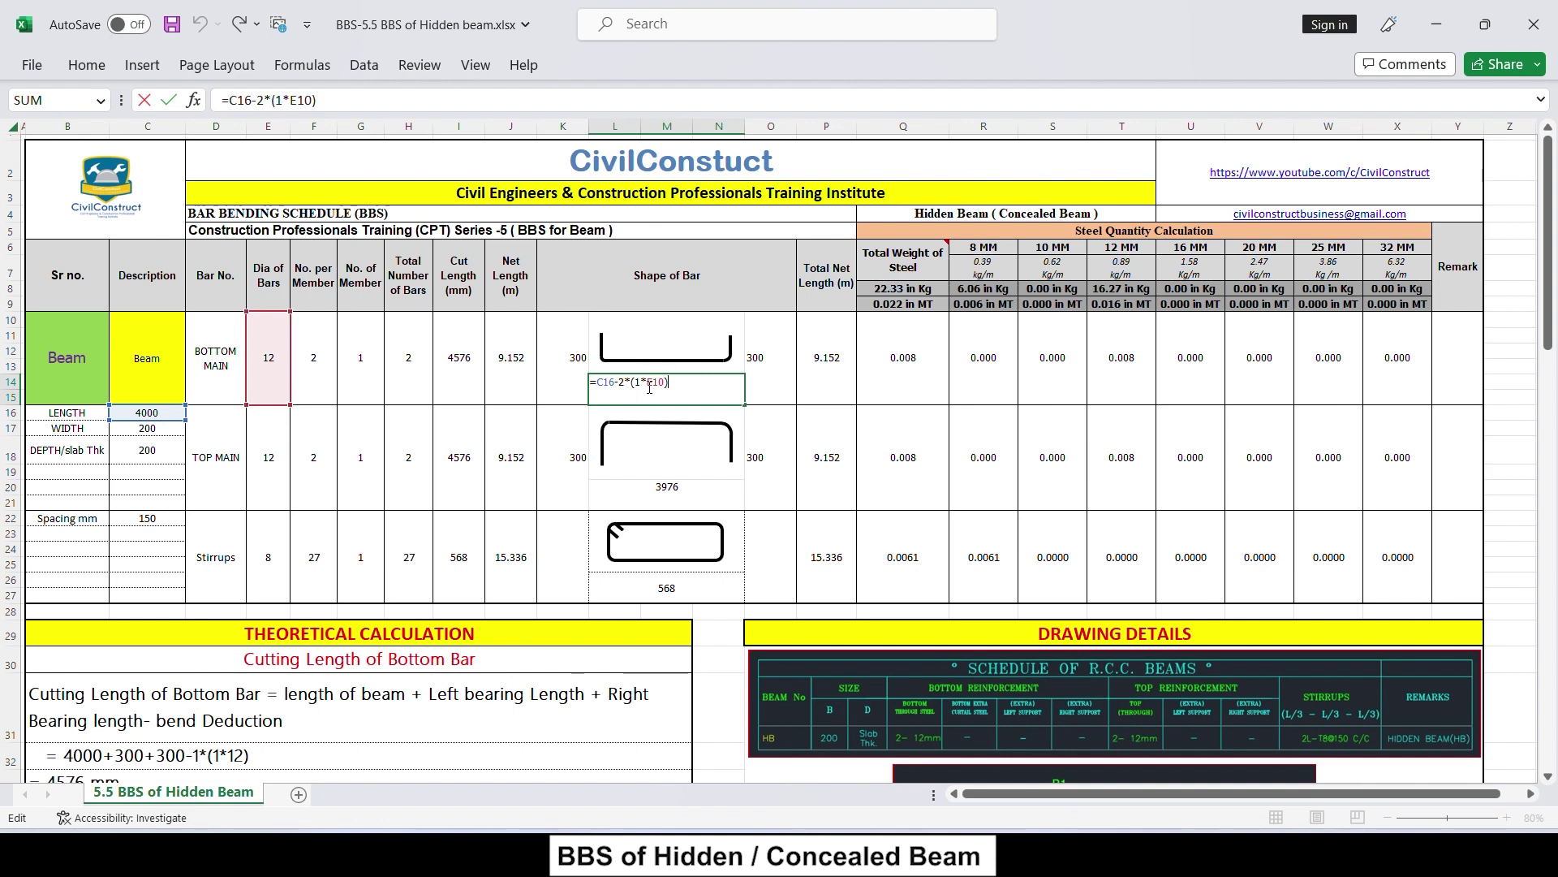
pyautogui.hotkey('ctrl', 'Return')
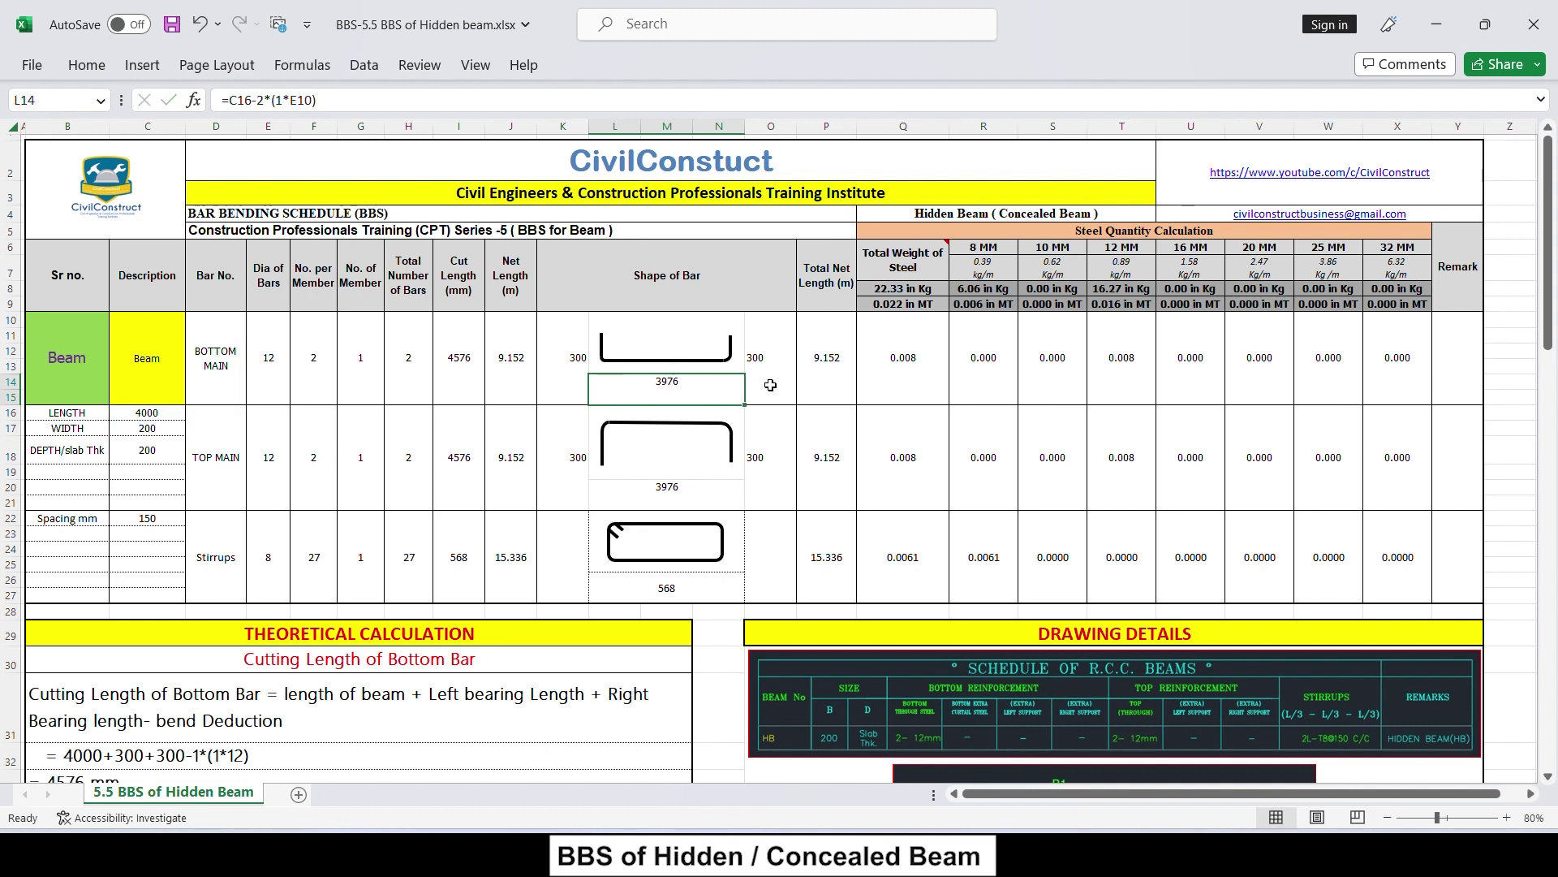
pyautogui.click(770, 385)
pyautogui.doubleClick(771, 385)
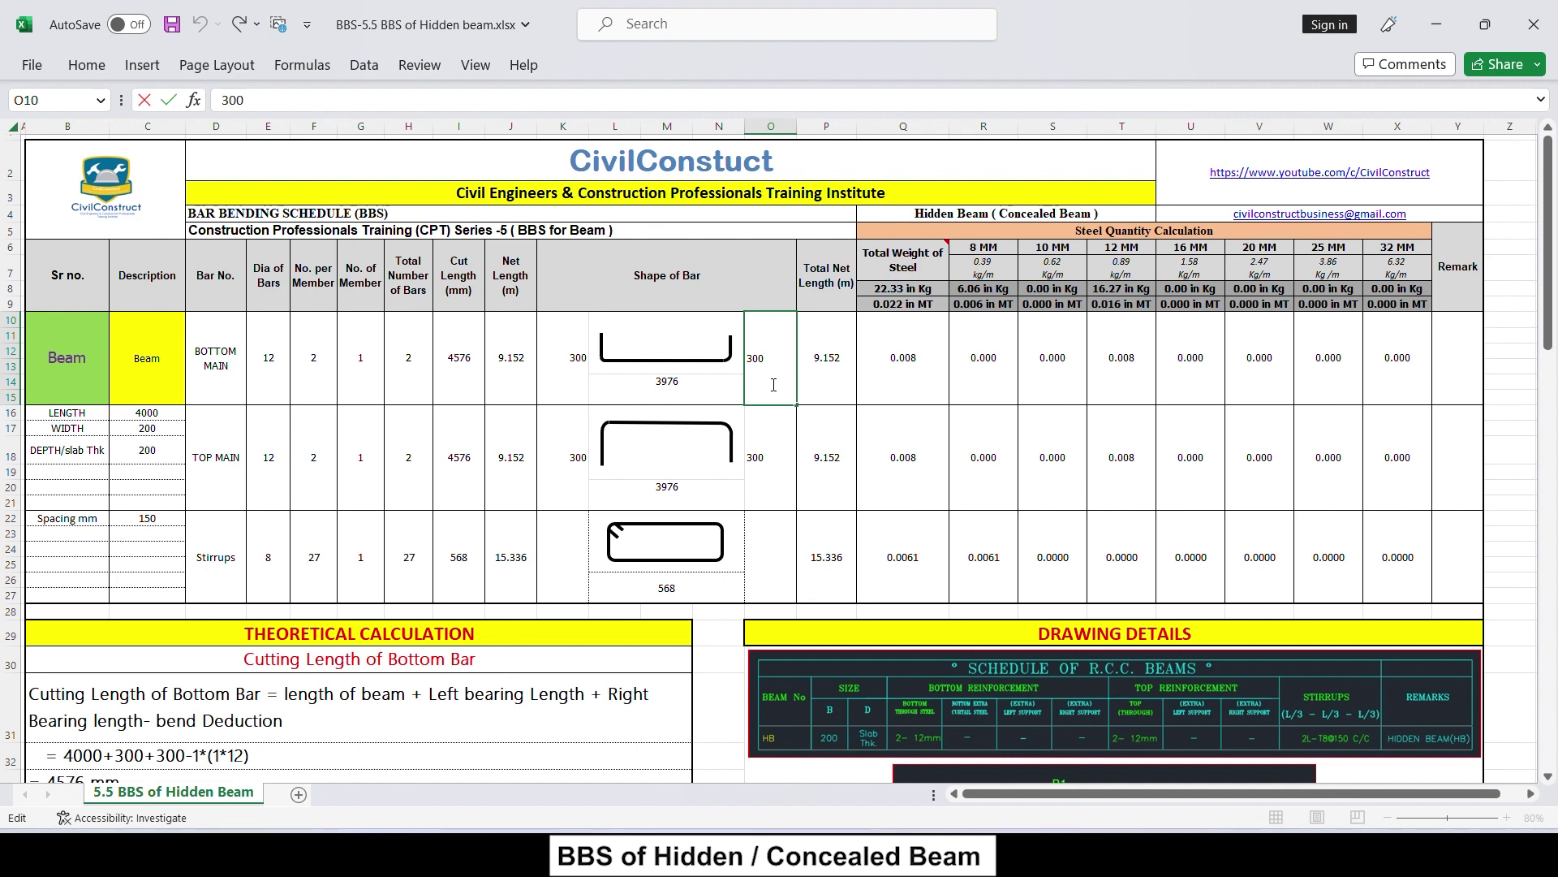
pyautogui.hotkey('ctrl', 'Return')
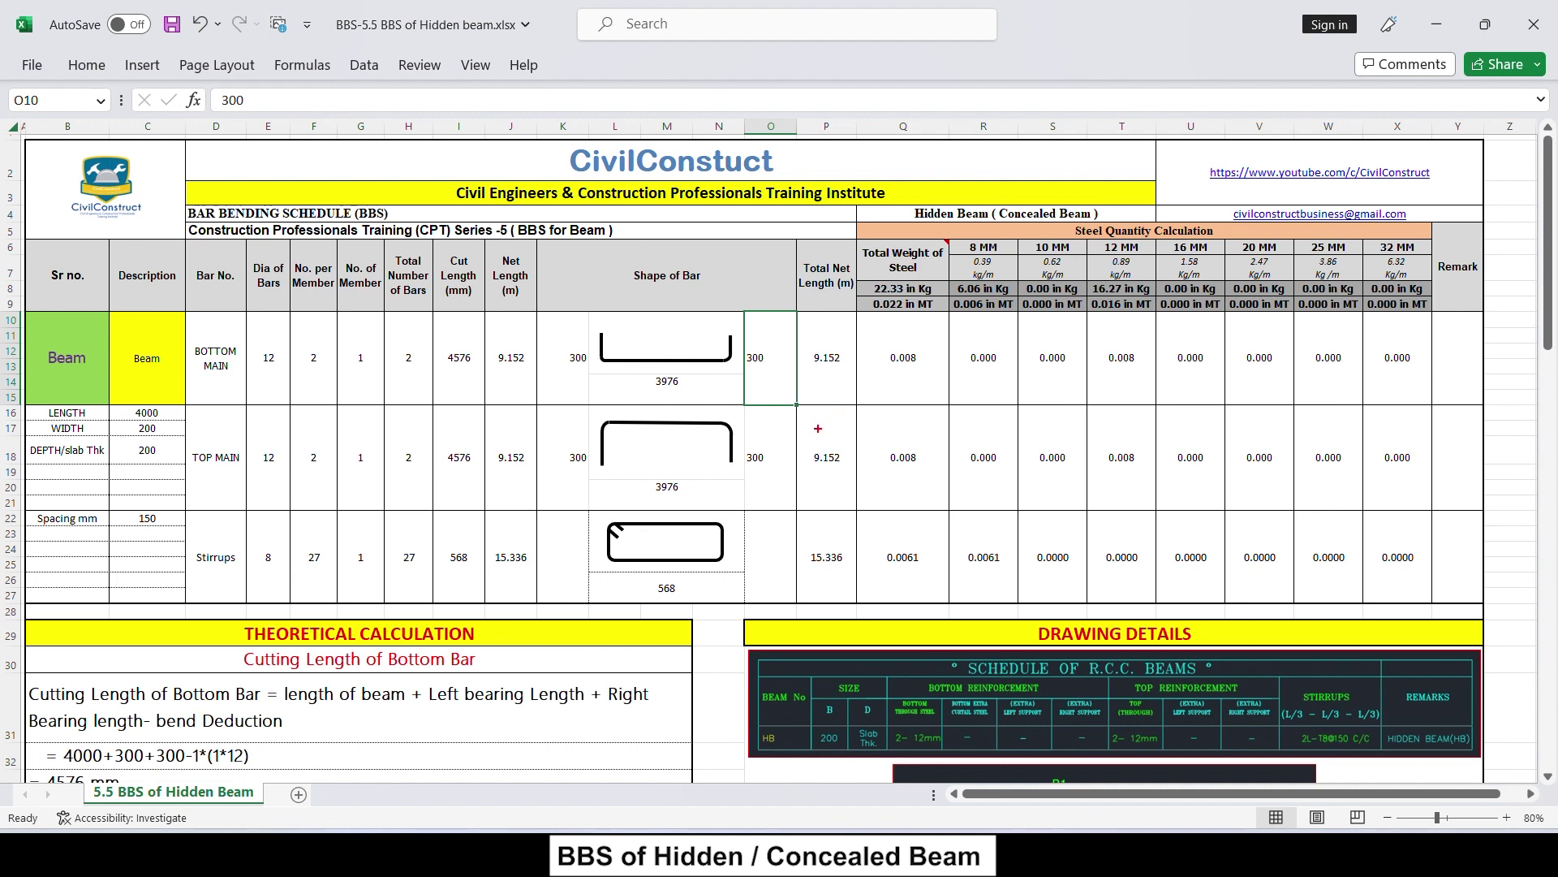
pyautogui.moveTo(815, 427); pyautogui.dragTo(954, 427)
pyautogui.moveTo(956, 428); pyautogui.dragTo(955, 532)
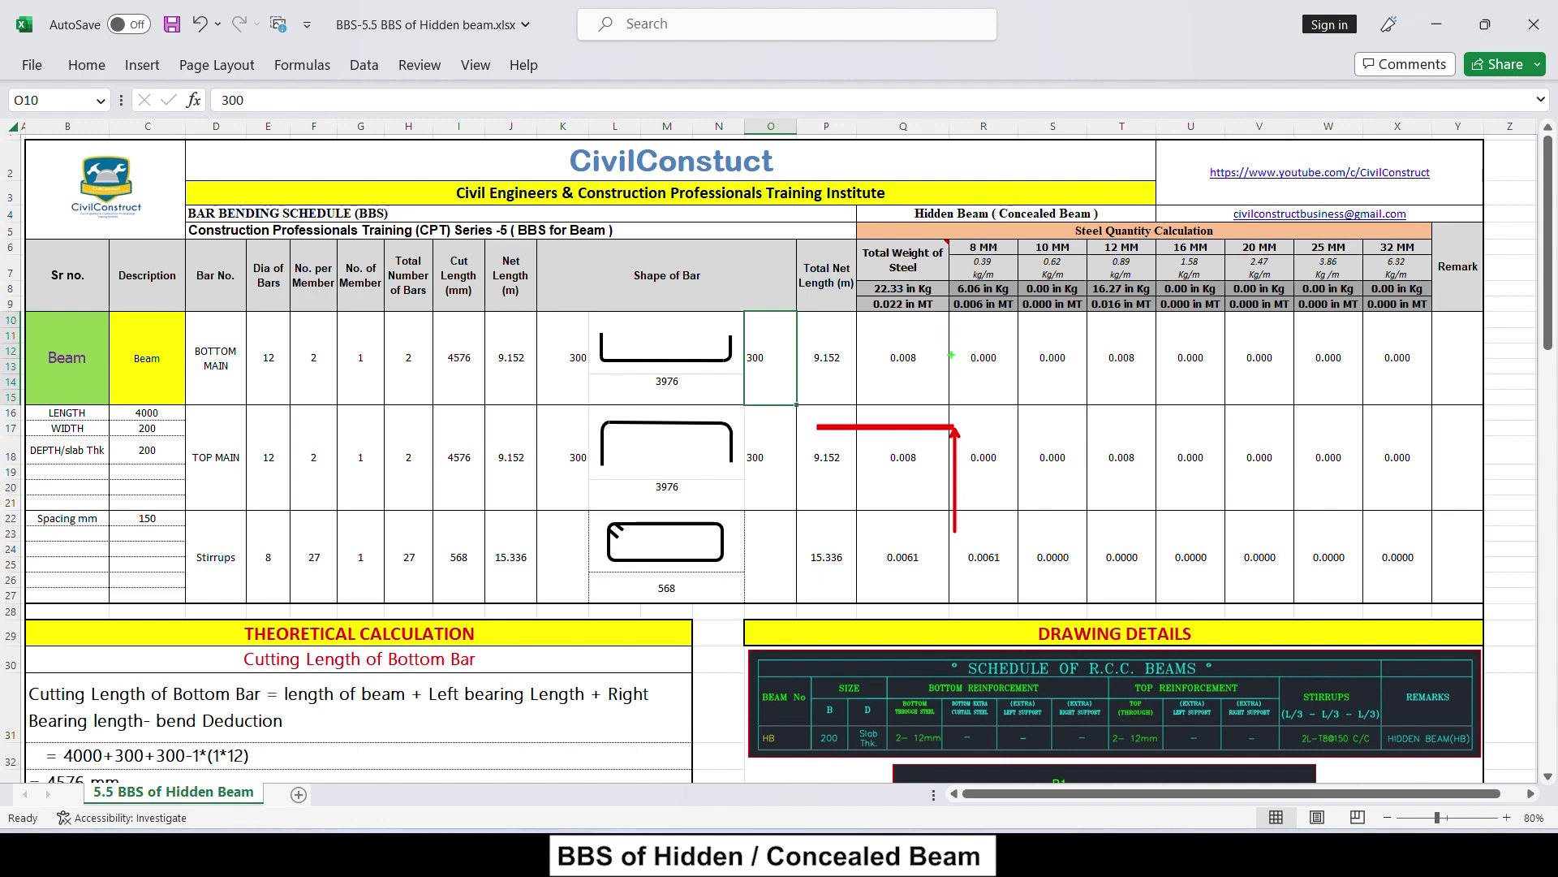
pyautogui.moveTo(952, 355); pyautogui.dragTo(952, 428)
pyautogui.press('Escape')
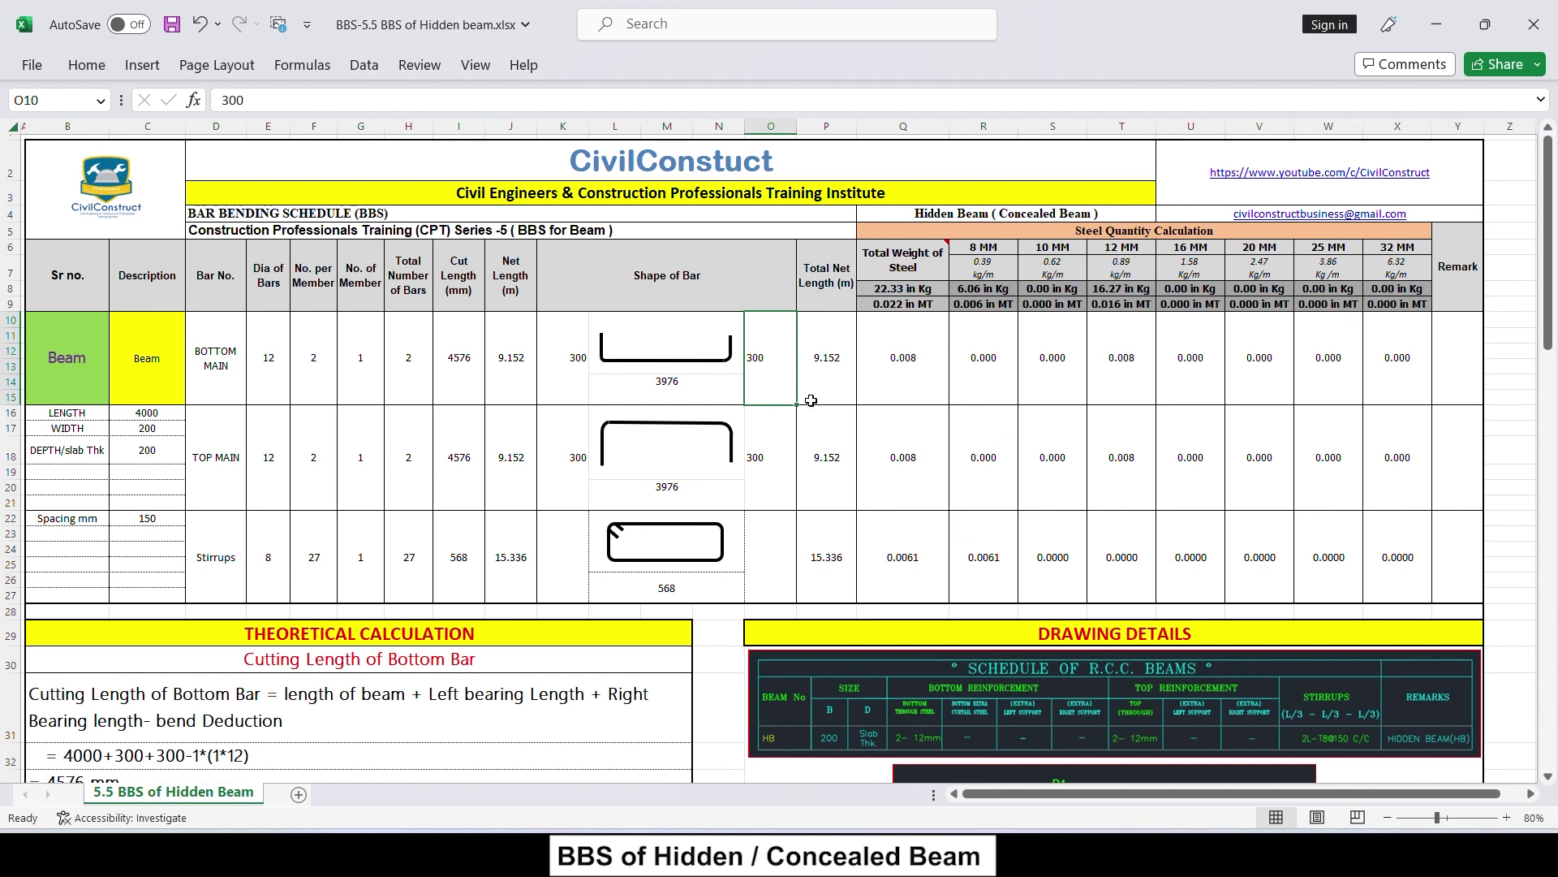
pyautogui.moveTo(558, 323); pyautogui.dragTo(772, 357)
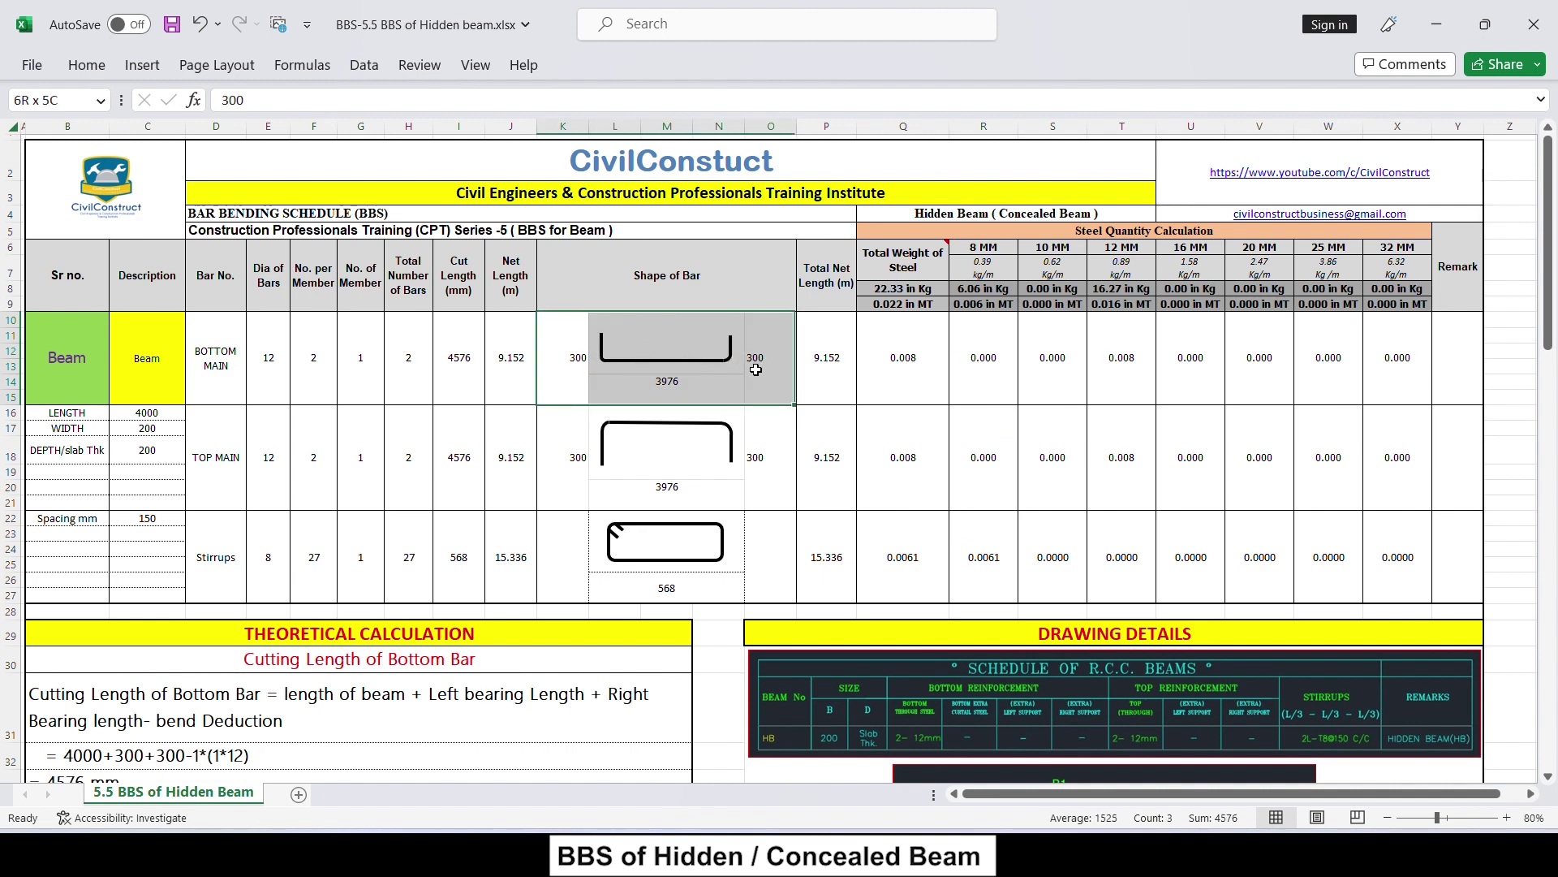
pyautogui.click(457, 378)
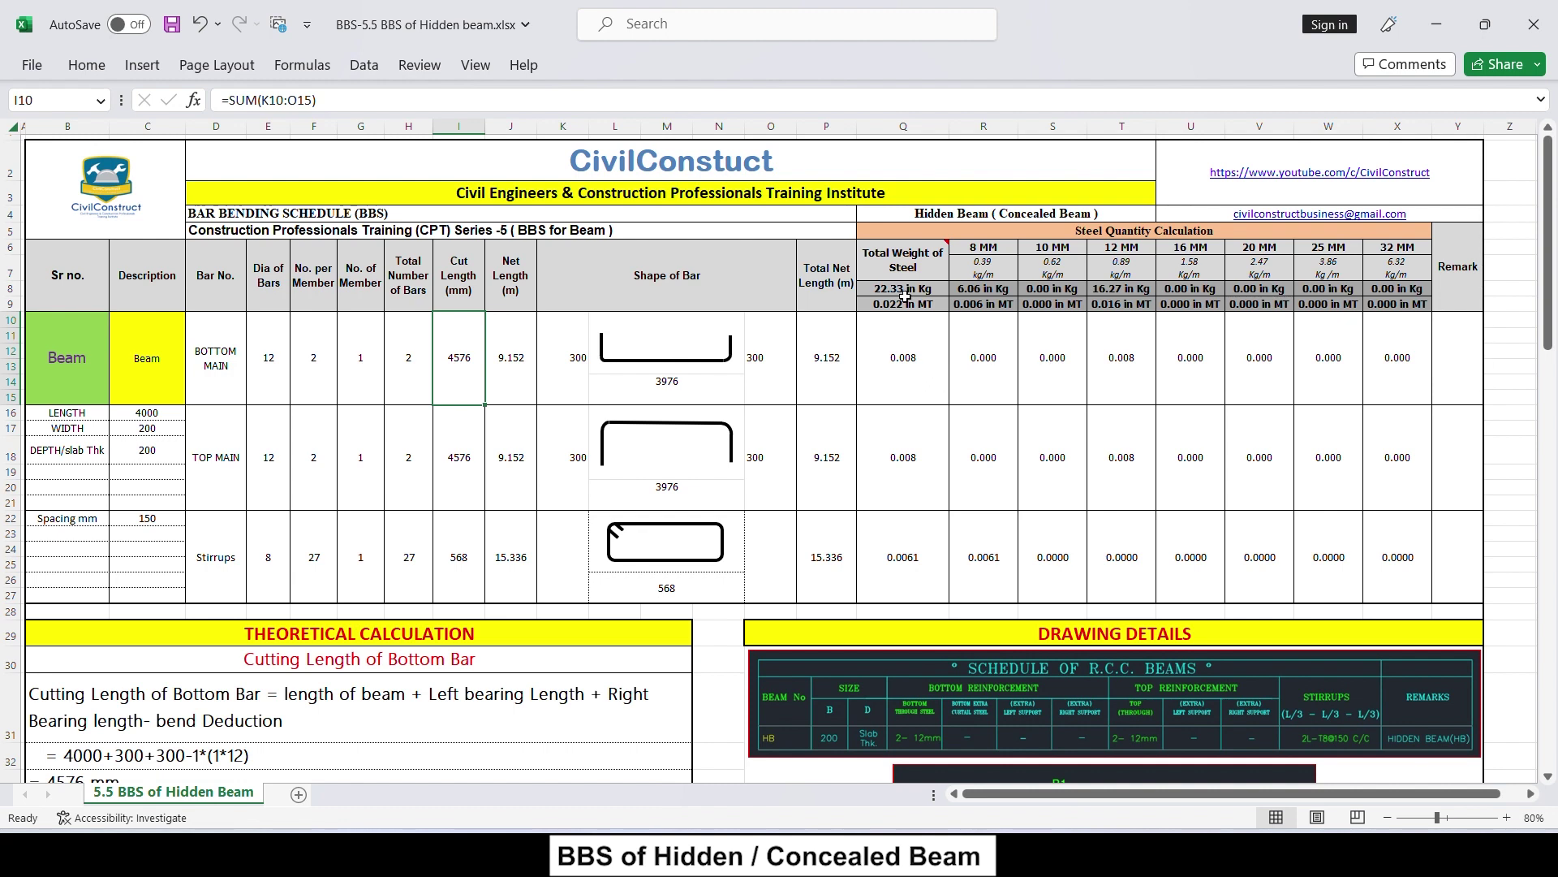
pyautogui.click(1001, 368)
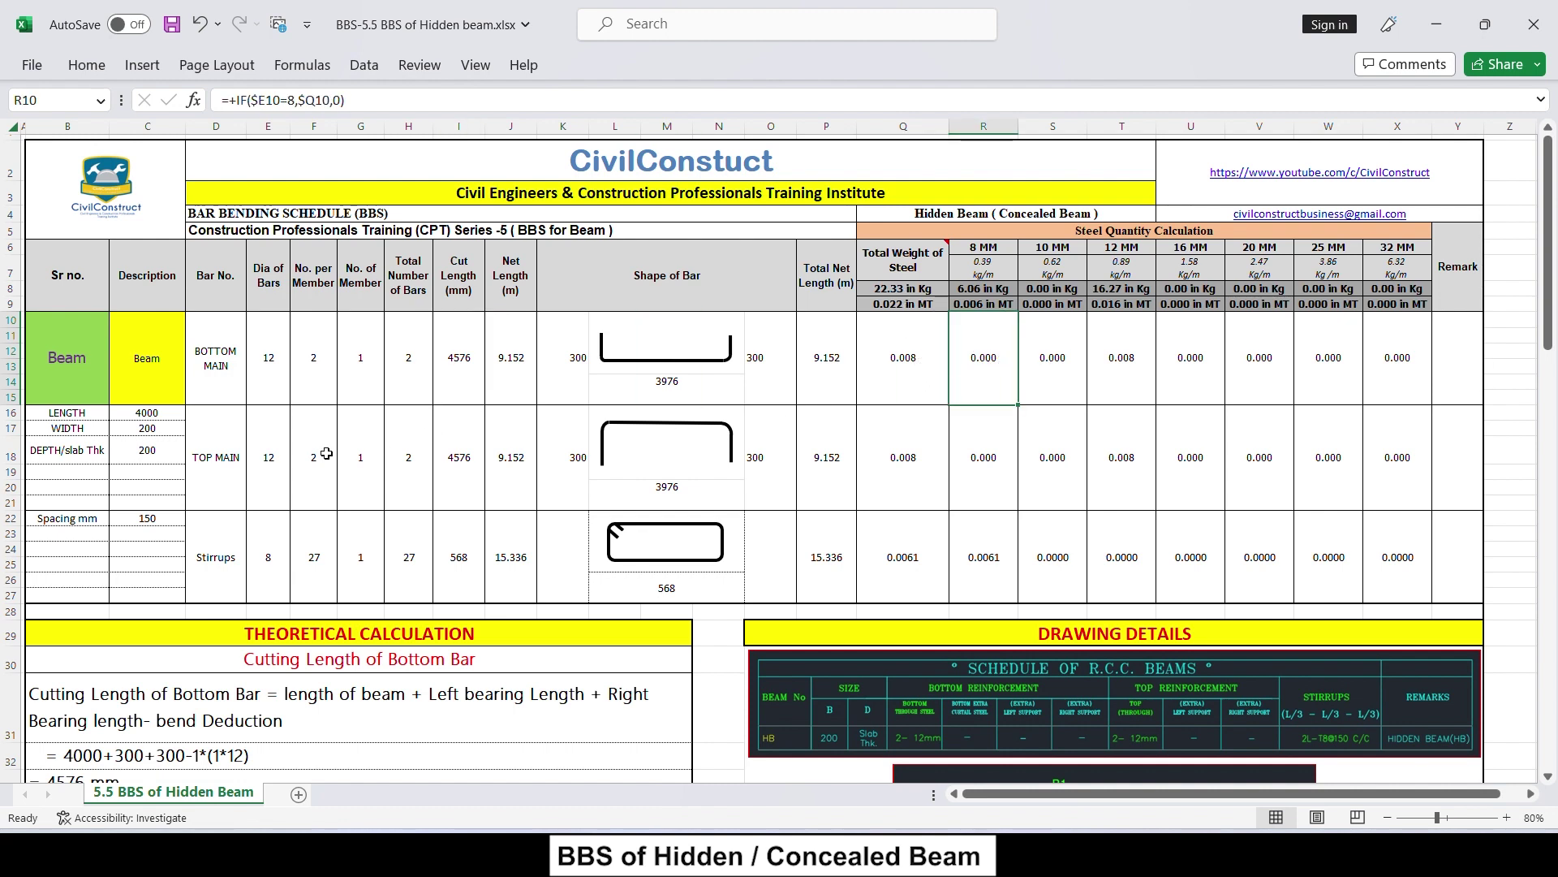
pyautogui.click(231, 477)
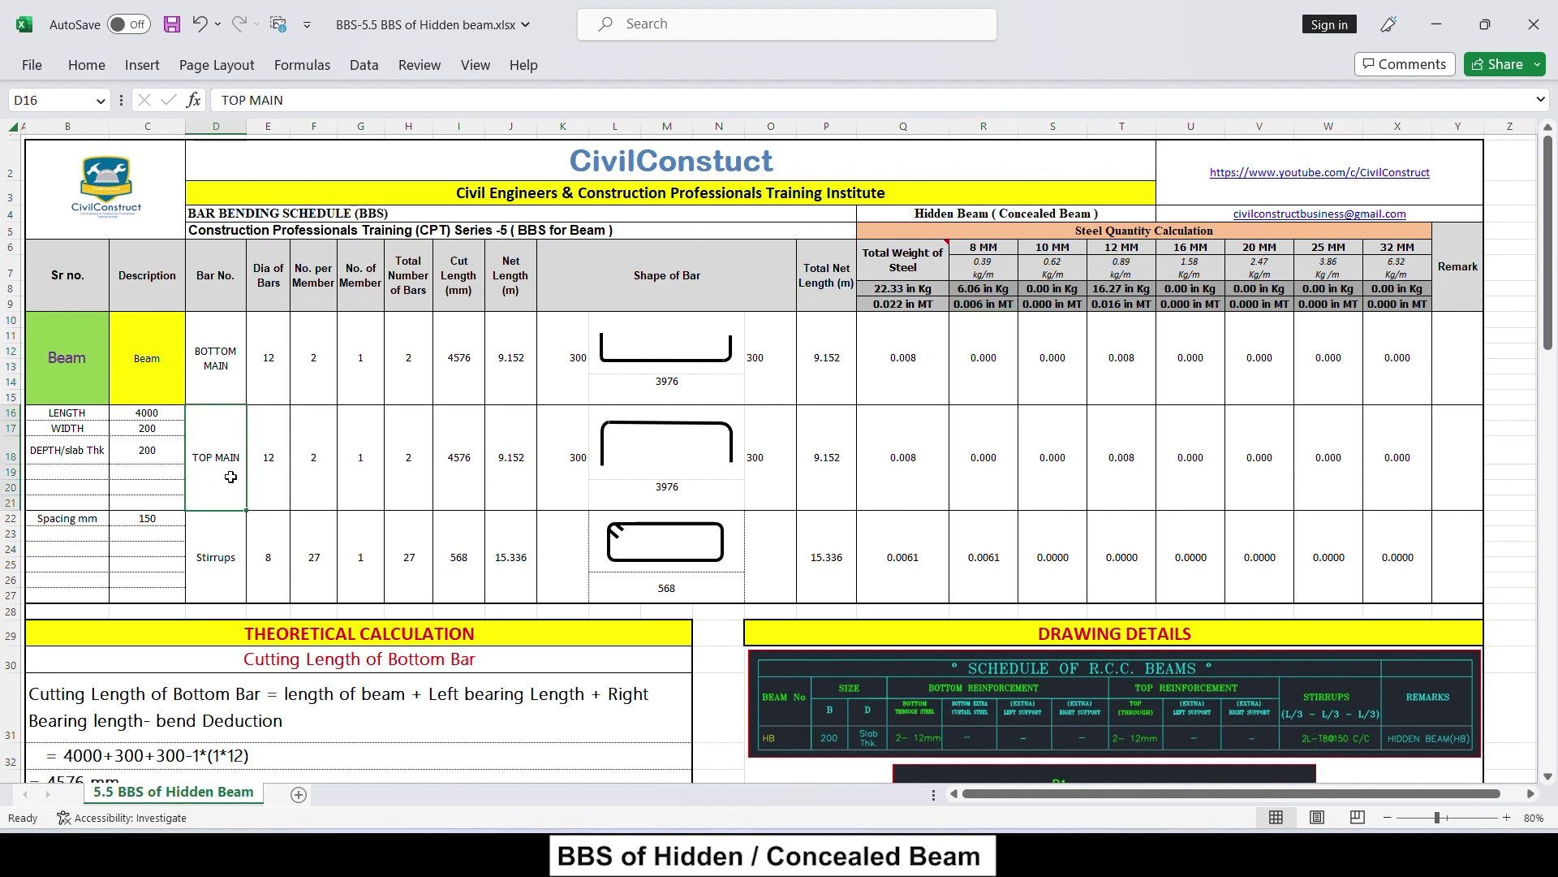
pyautogui.click(283, 489)
pyautogui.click(311, 481)
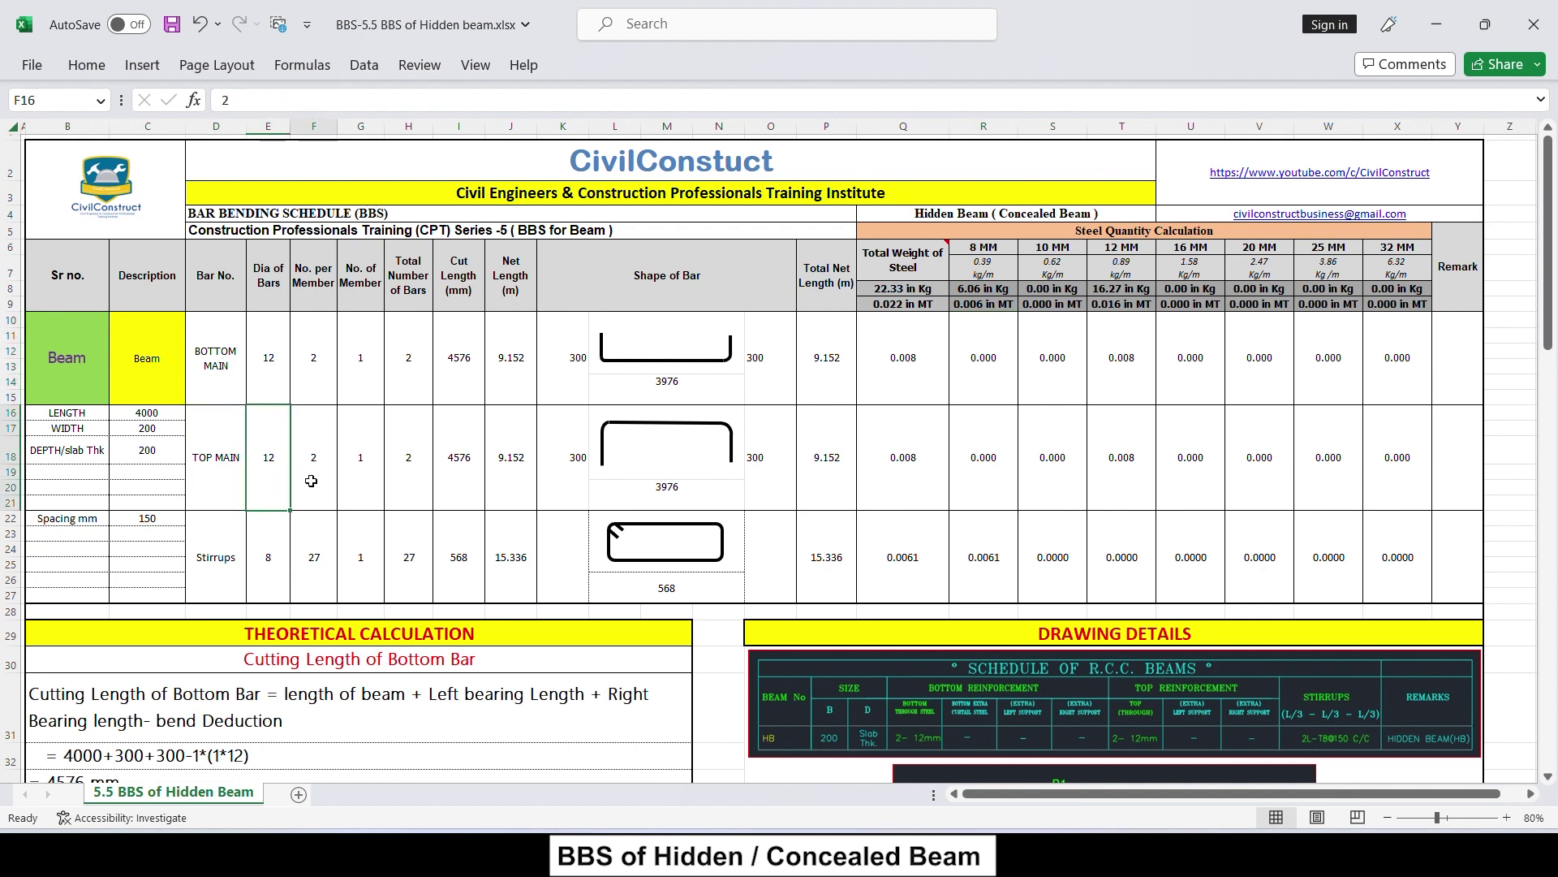
pyautogui.click(365, 483)
pyautogui.click(405, 472)
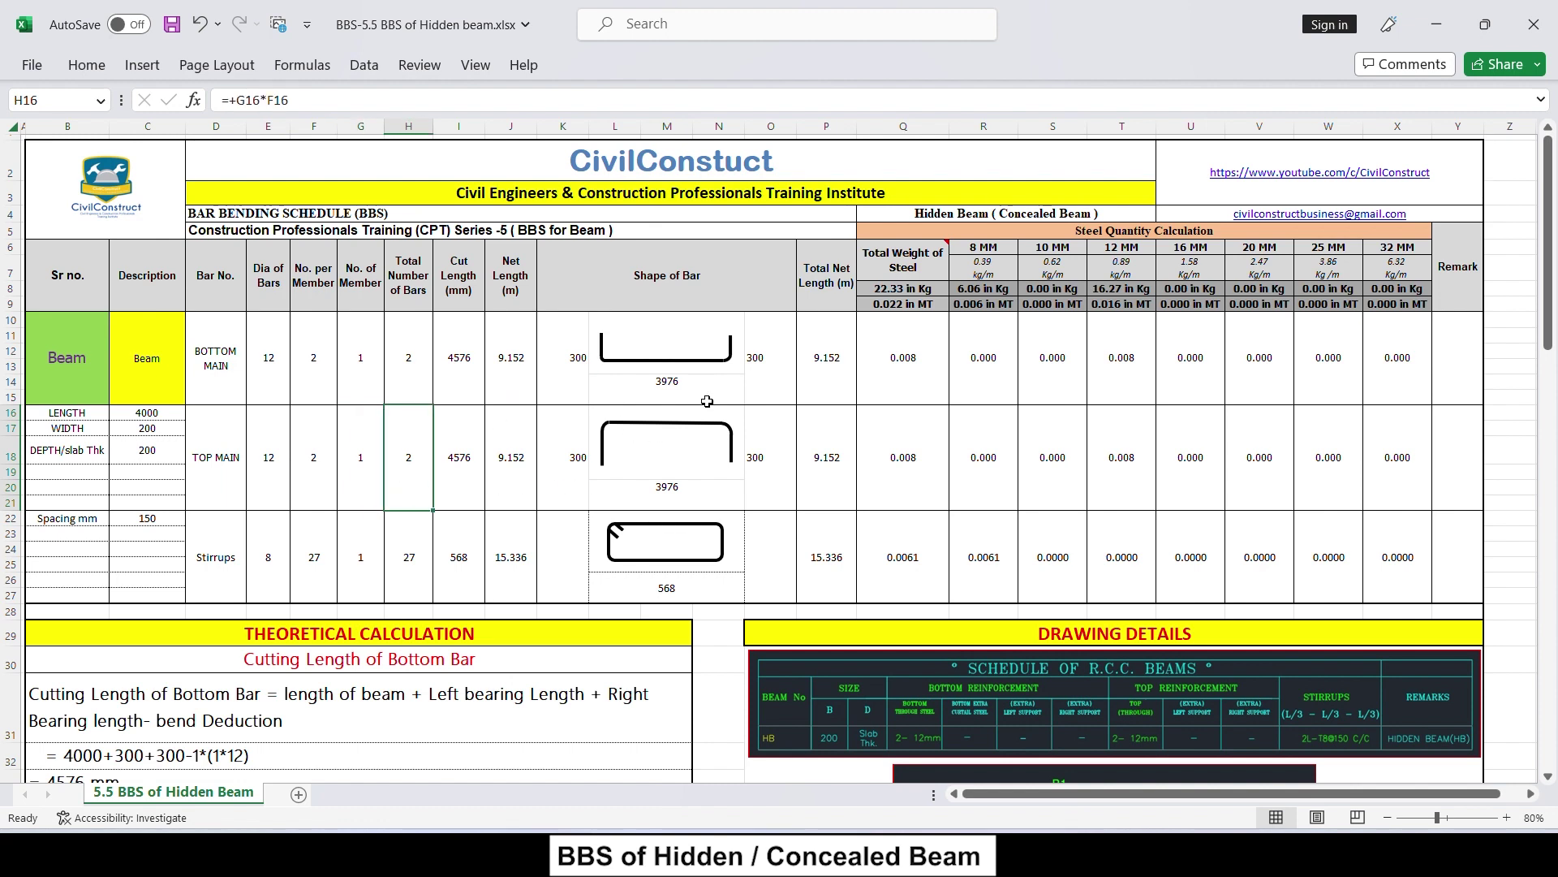
pyautogui.click(457, 481)
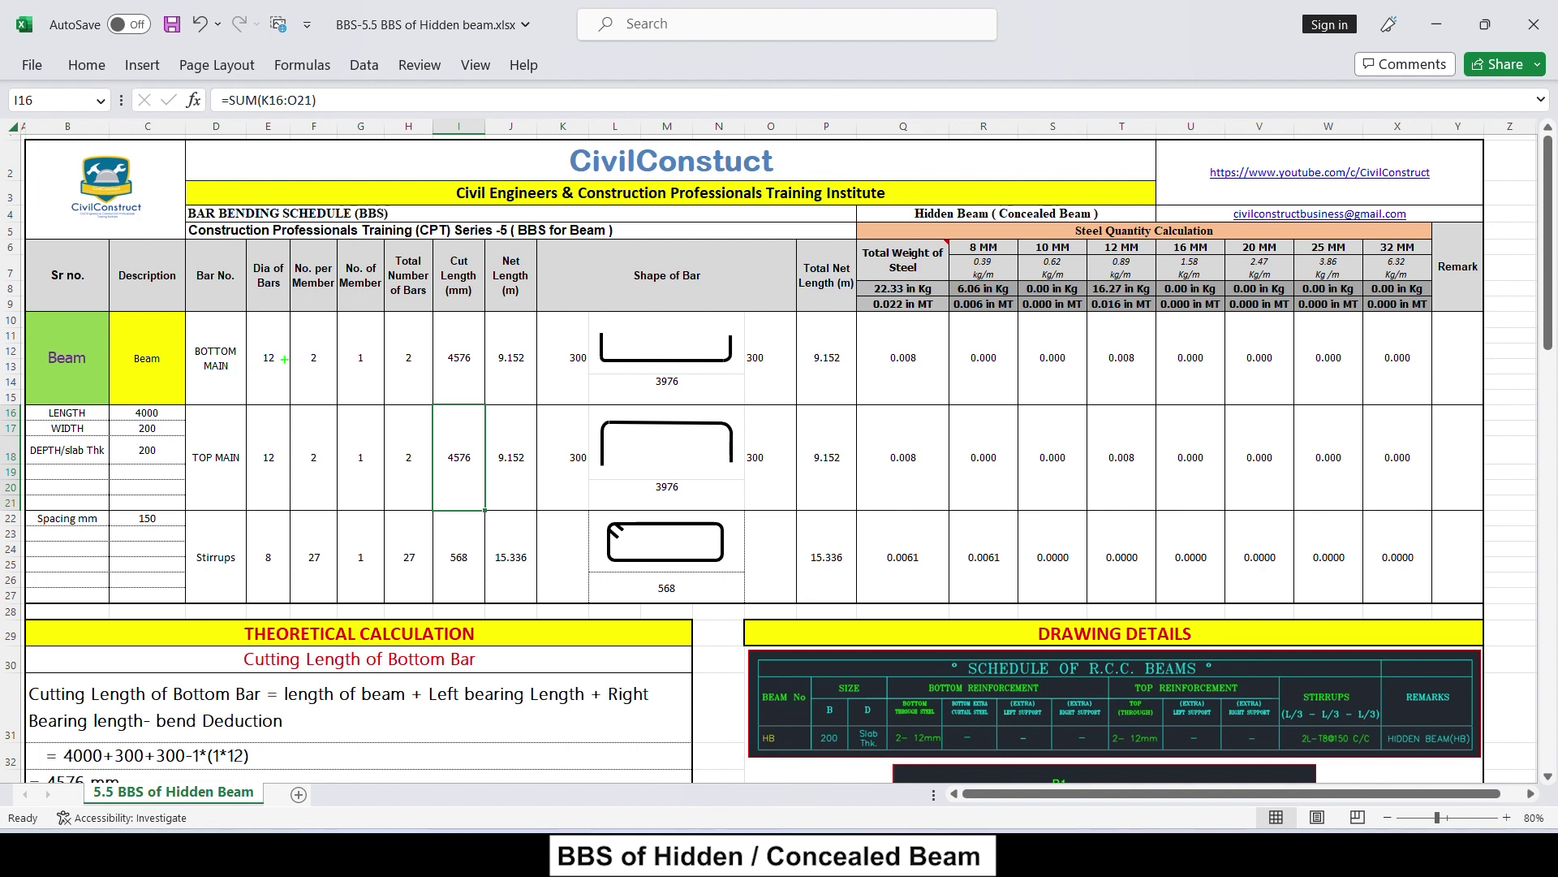
pyautogui.moveTo(284, 362); pyautogui.dragTo(349, 308)
pyautogui.moveTo(285, 449); pyautogui.dragTo(353, 419)
pyautogui.moveTo(298, 538); pyautogui.dragTo(345, 587)
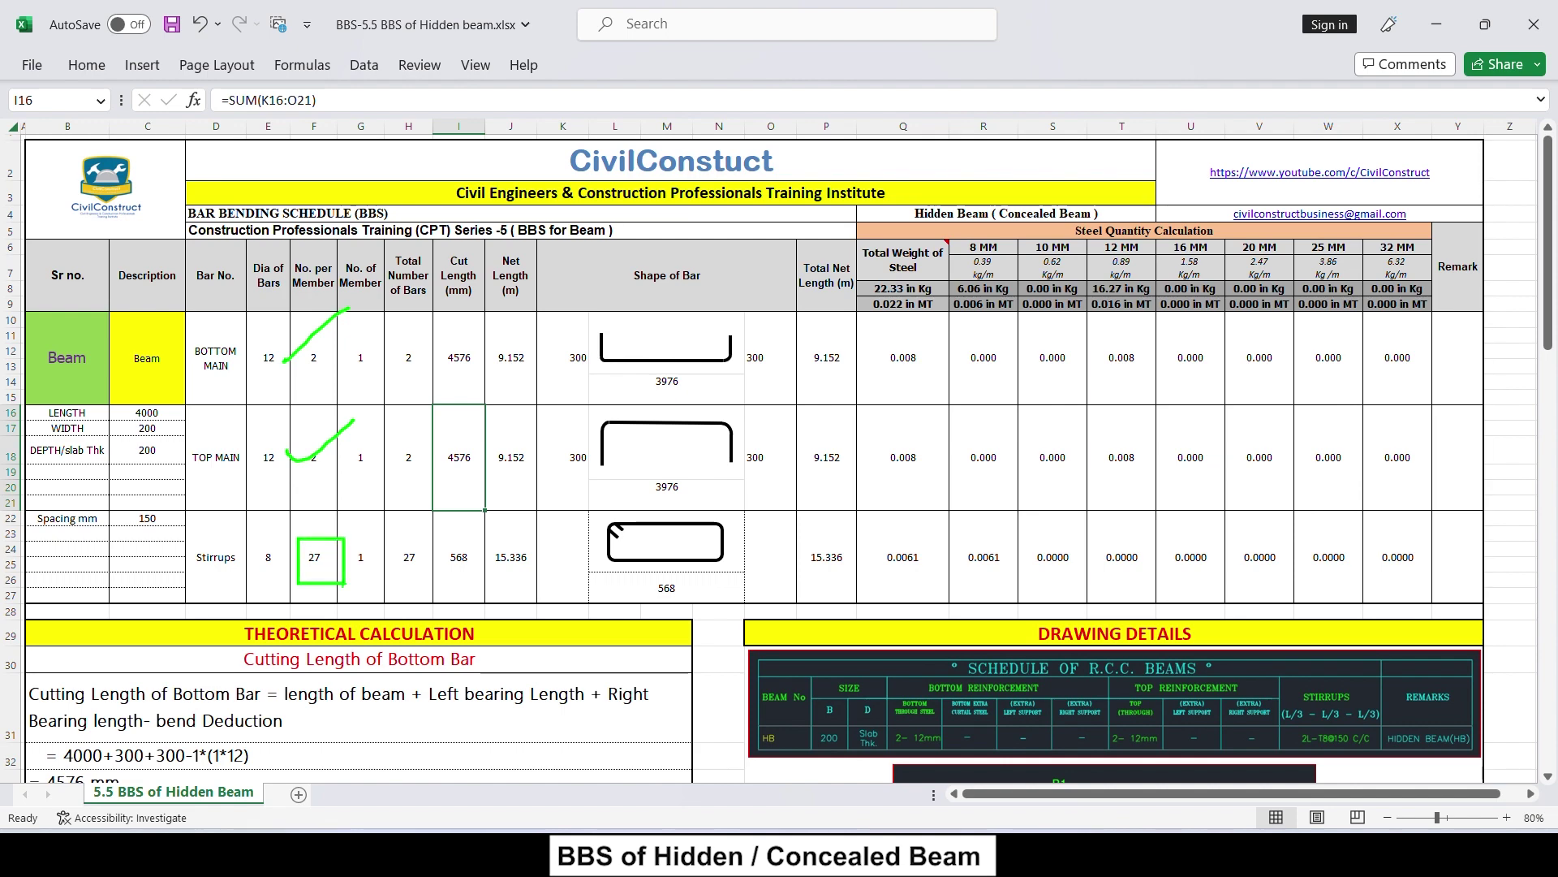
pyautogui.scroll(-5, 359, 451)
pyautogui.scroll(-5, 359, 451)
pyautogui.scroll(-2, 359, 451)
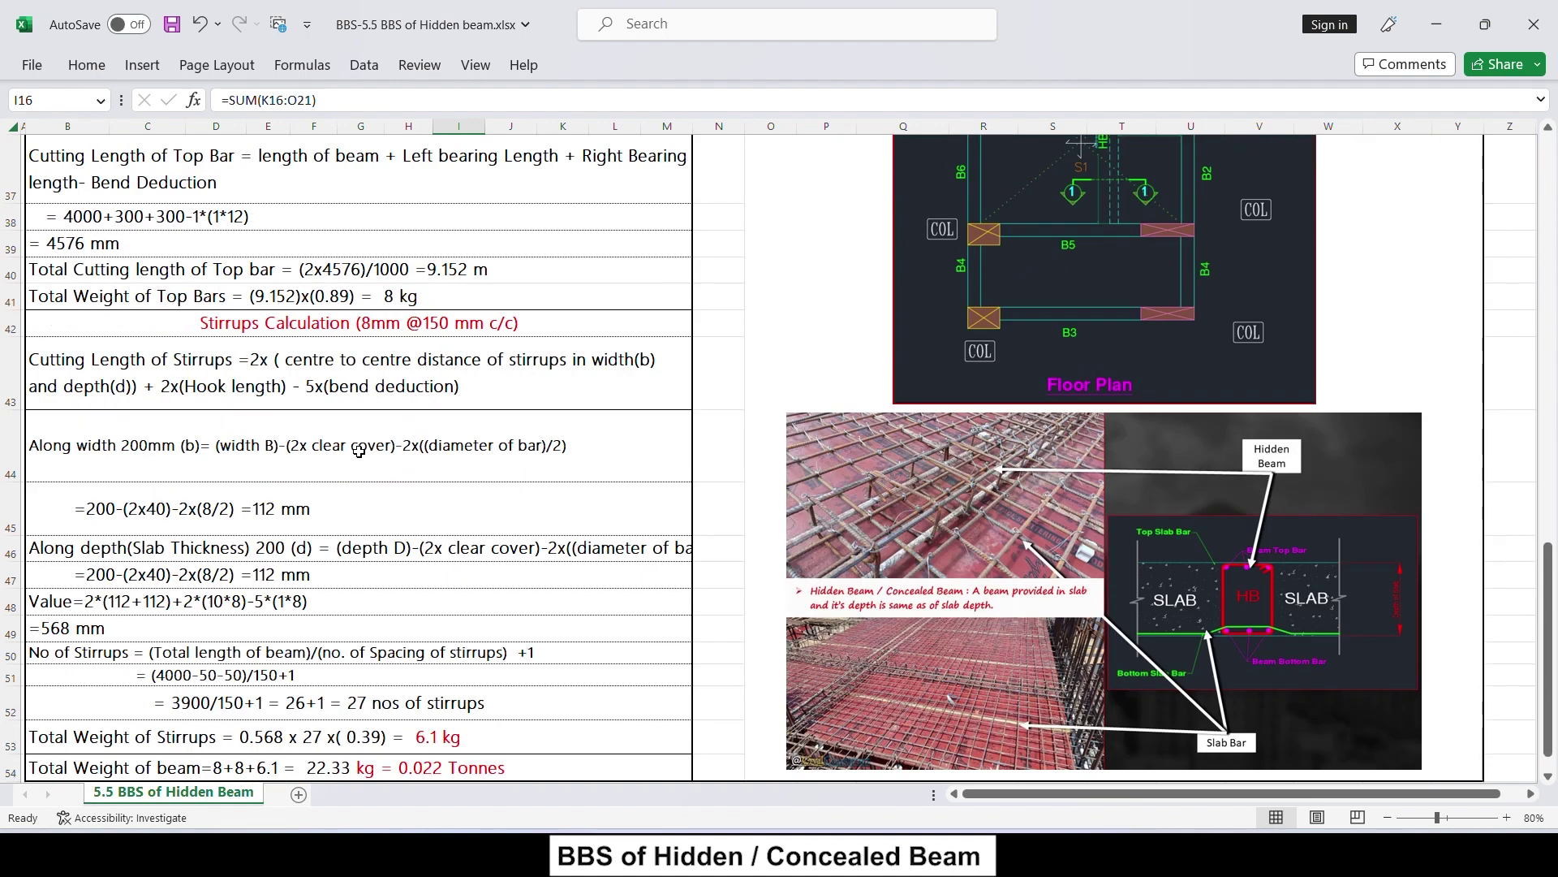
pyautogui.scroll(-1, 358, 451)
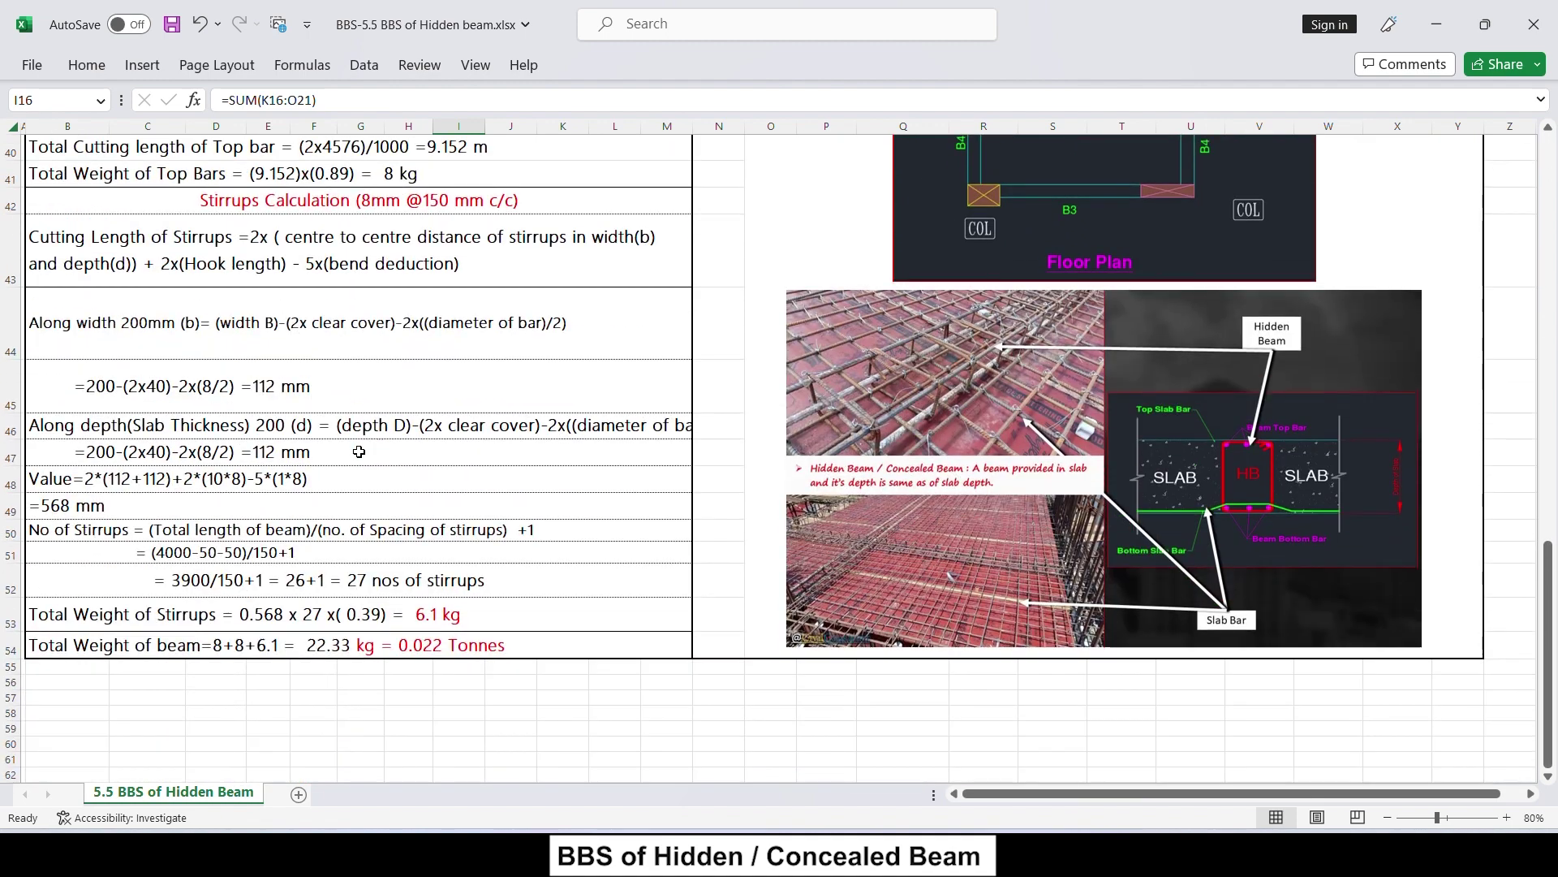
pyautogui.click(217, 528)
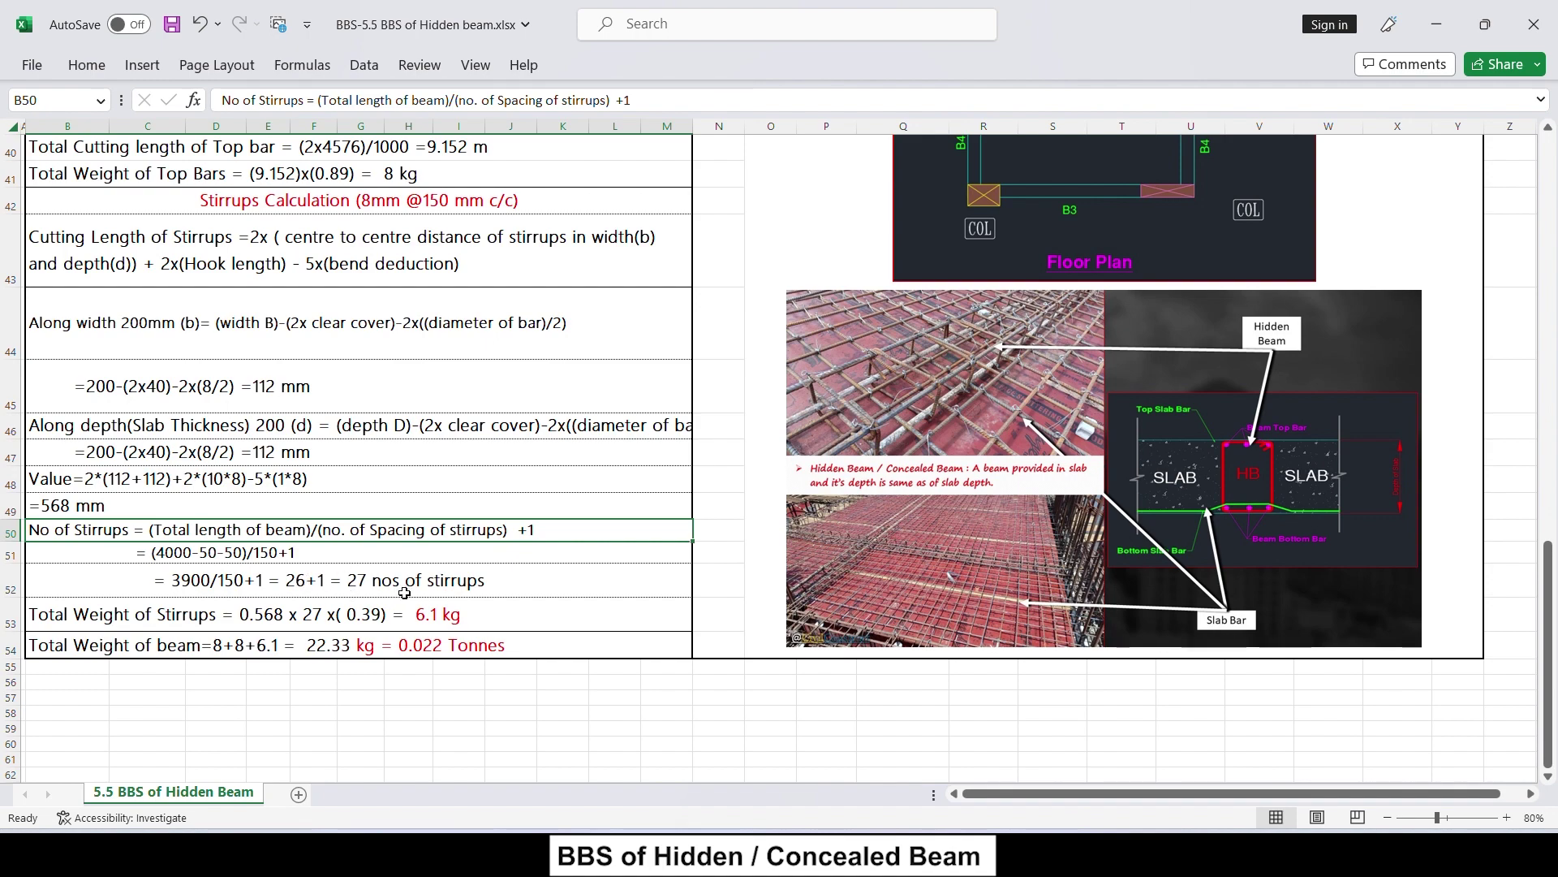
pyautogui.scroll(8, 486, 549)
pyautogui.scroll(4, 487, 549)
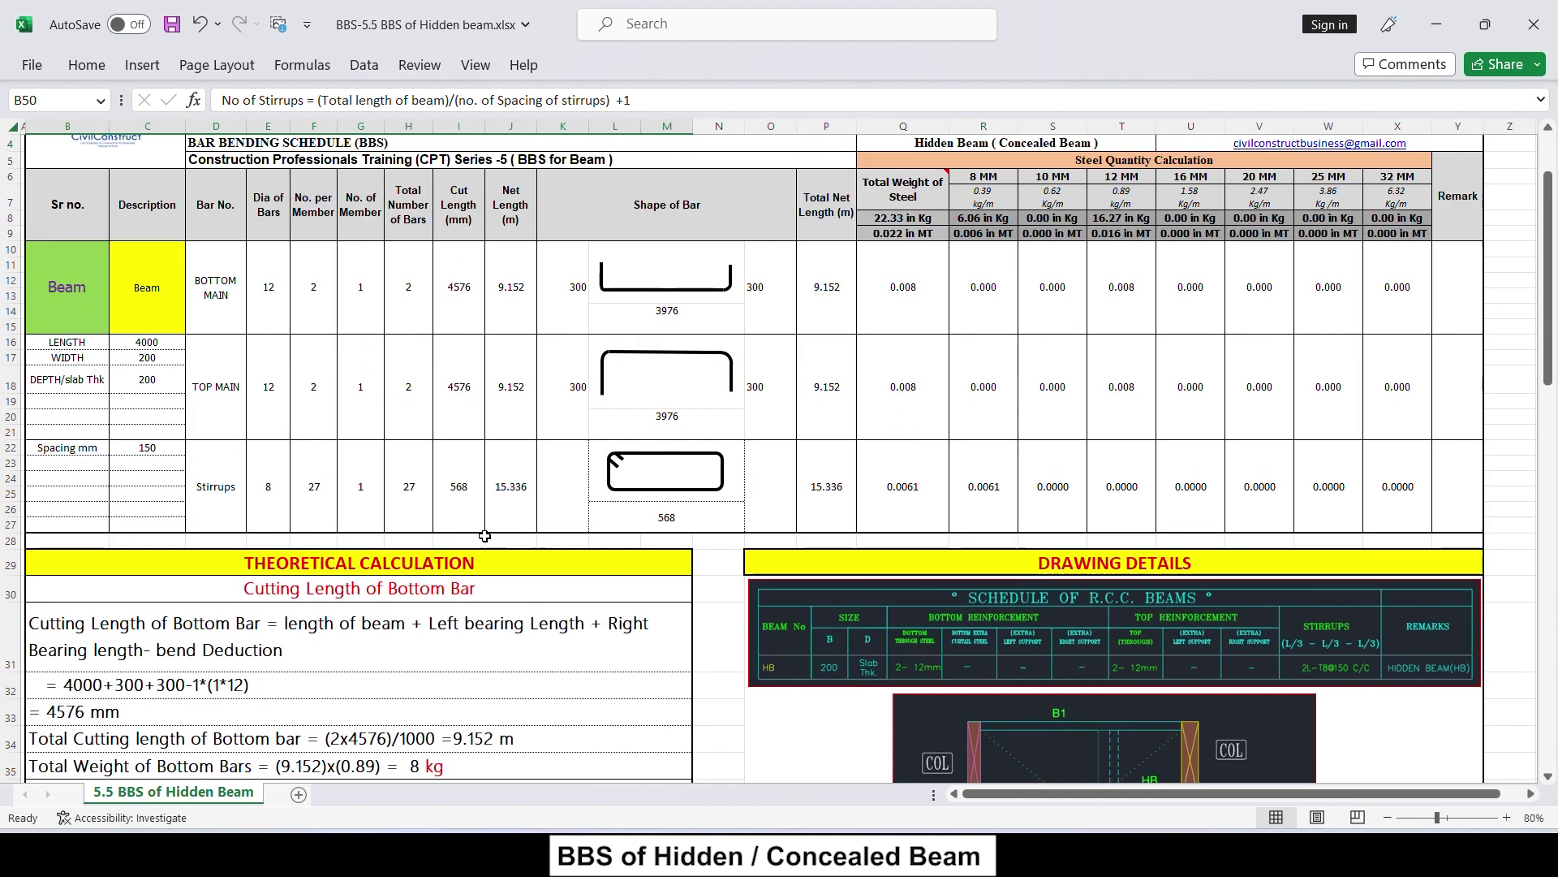
pyautogui.doubleClick(664, 518)
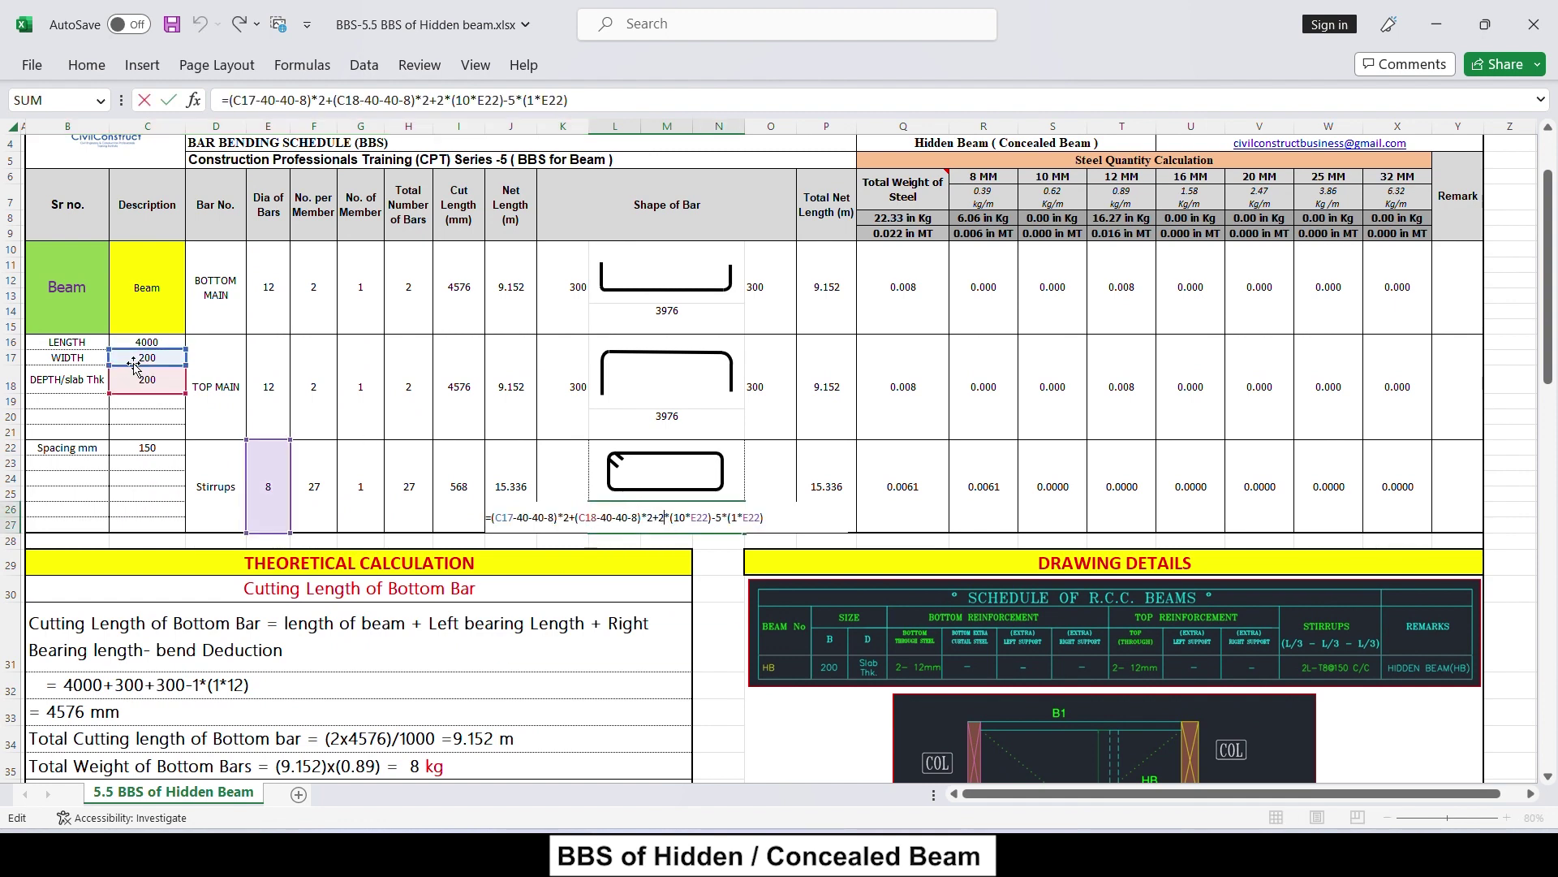
pyautogui.press('Escape')
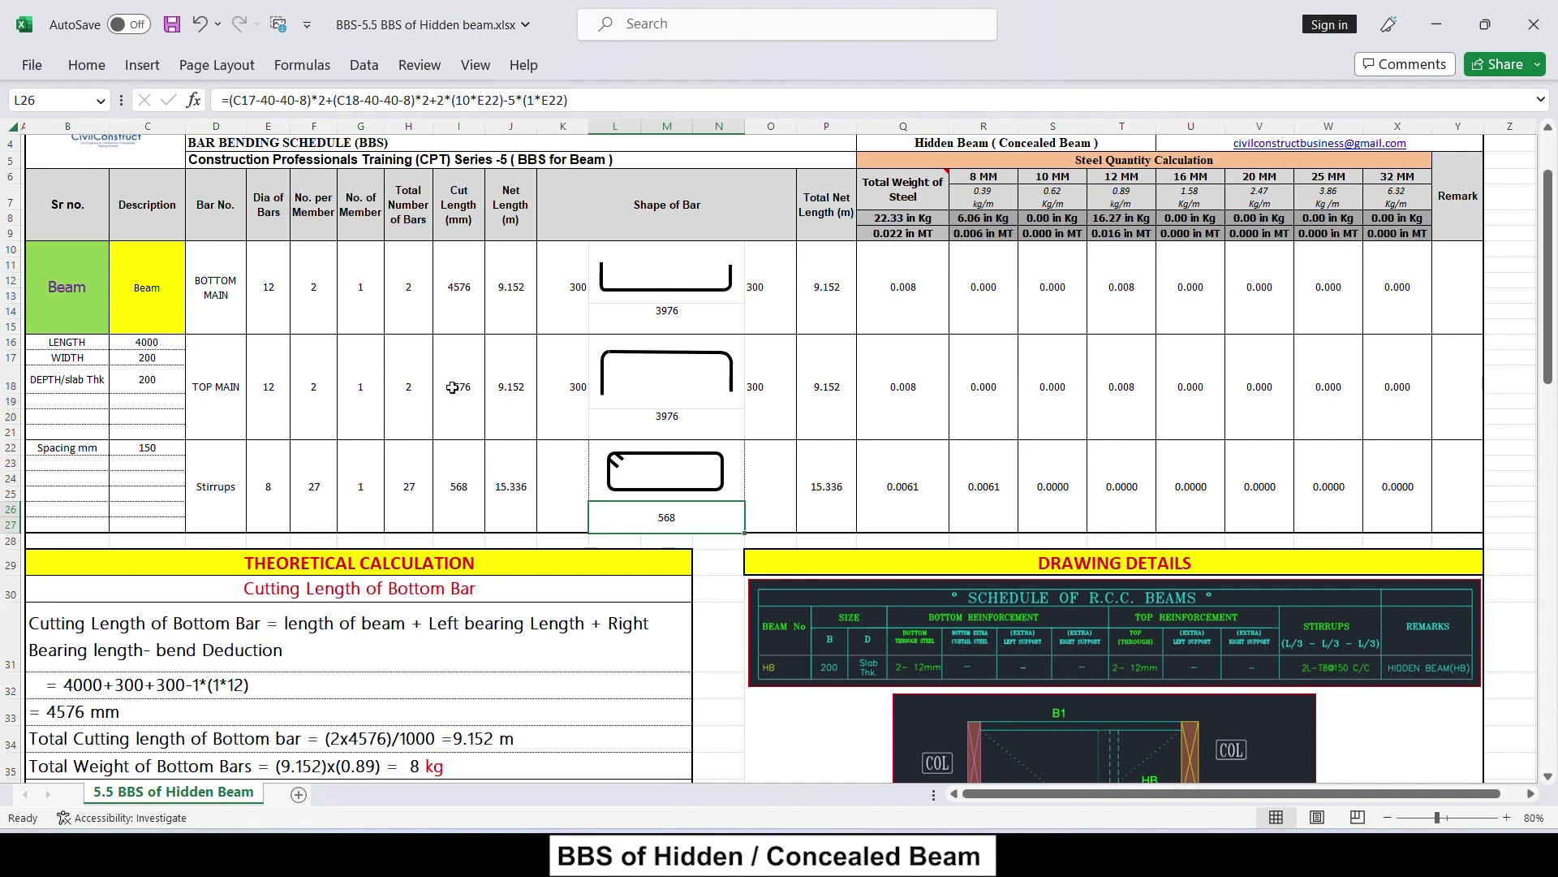
pyautogui.scroll(-4, 490, 411)
pyautogui.scroll(-6, 491, 411)
pyautogui.scroll(2, 486, 415)
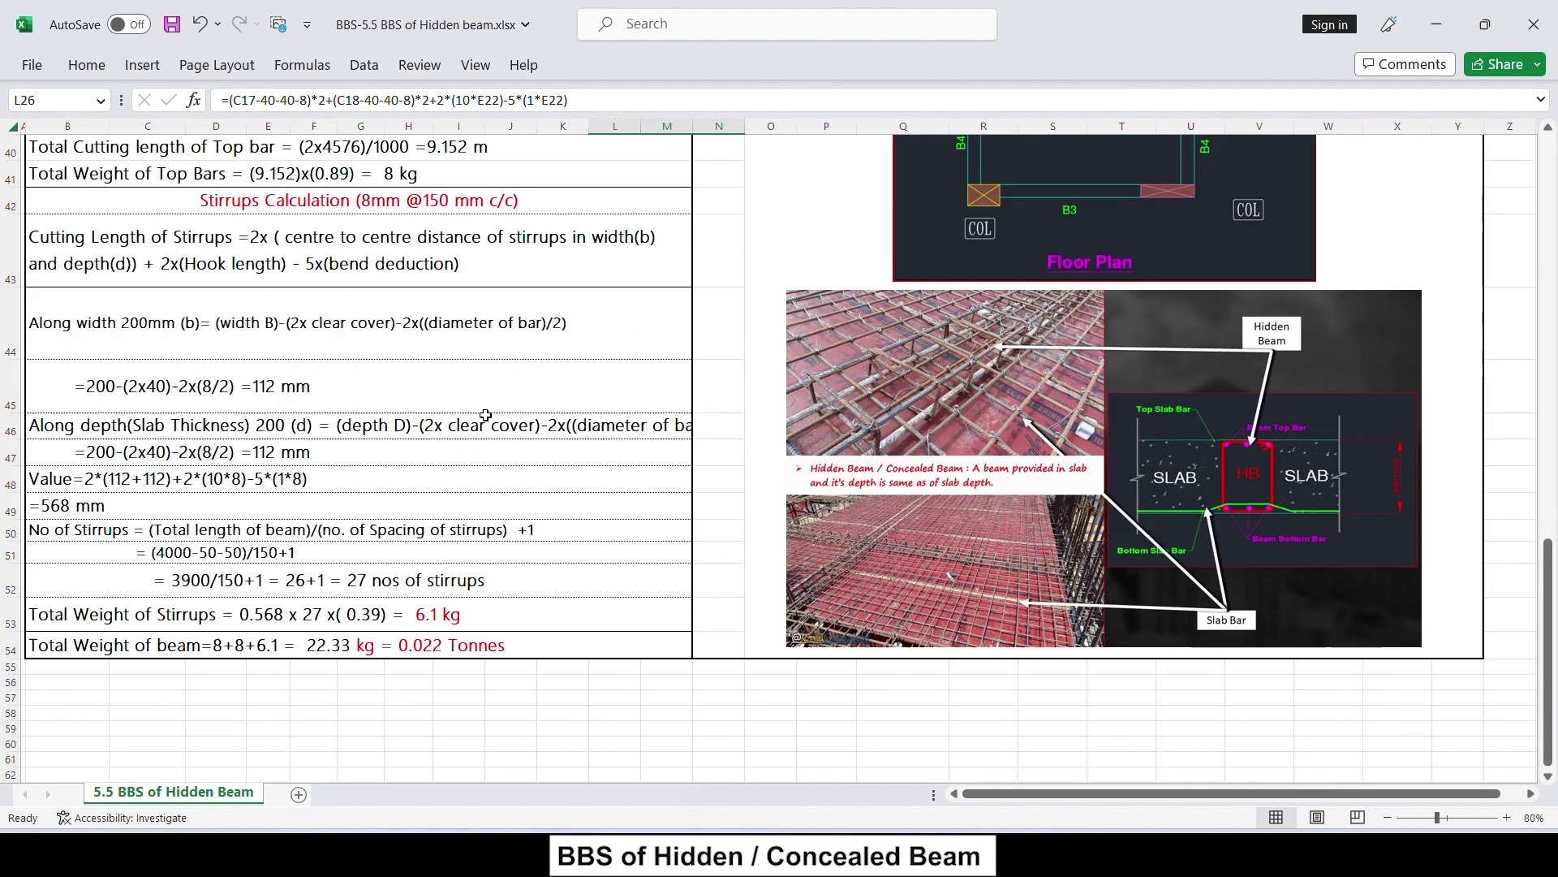
pyautogui.scroll(2, 365, 406)
pyautogui.click(293, 371)
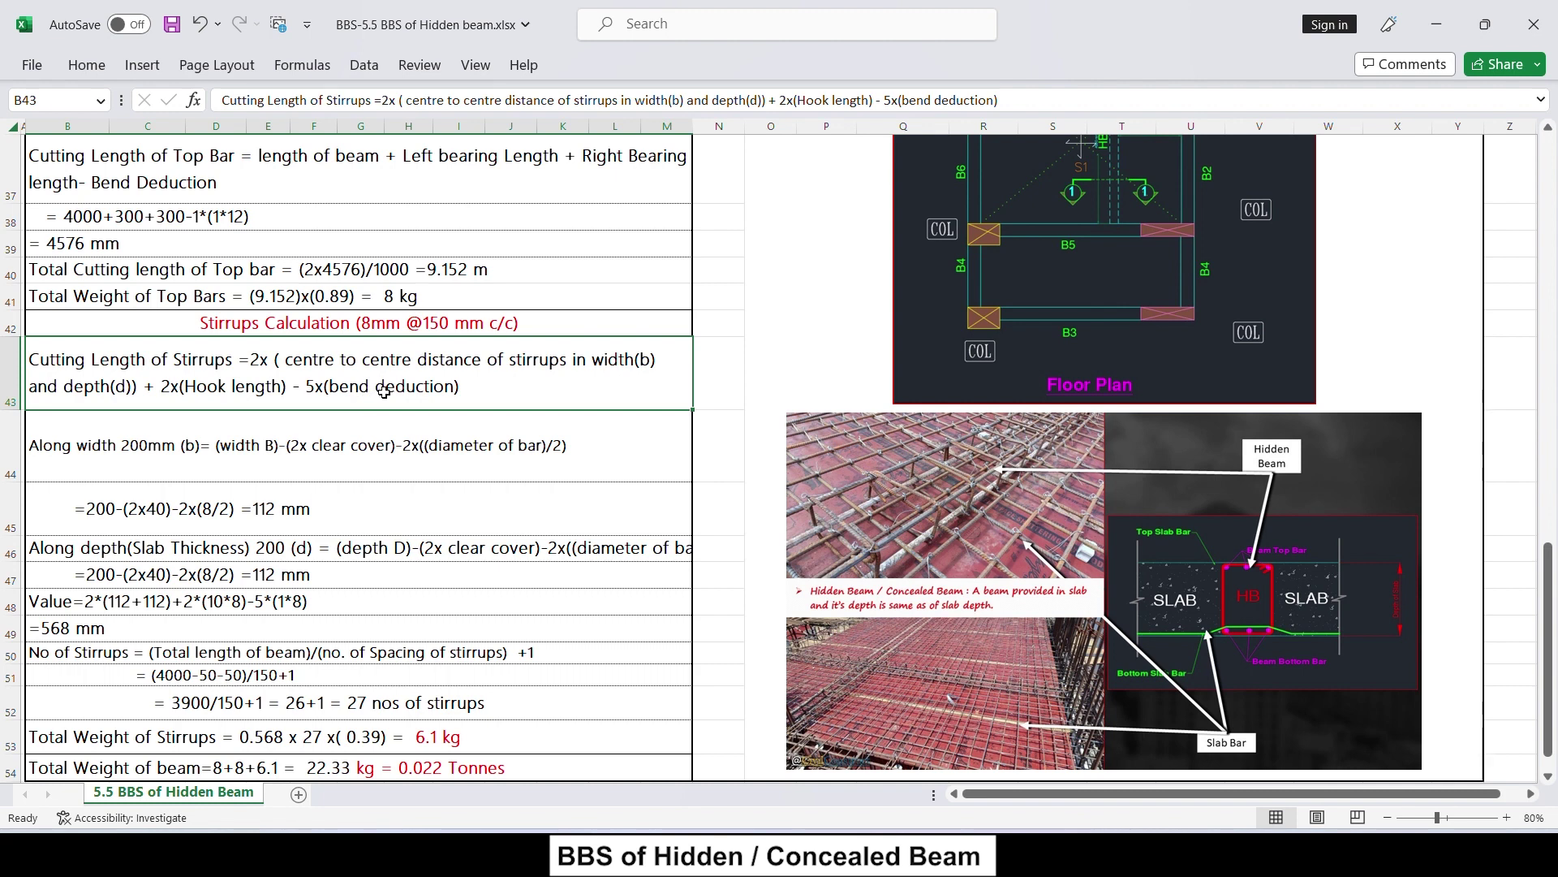
pyautogui.click(198, 447)
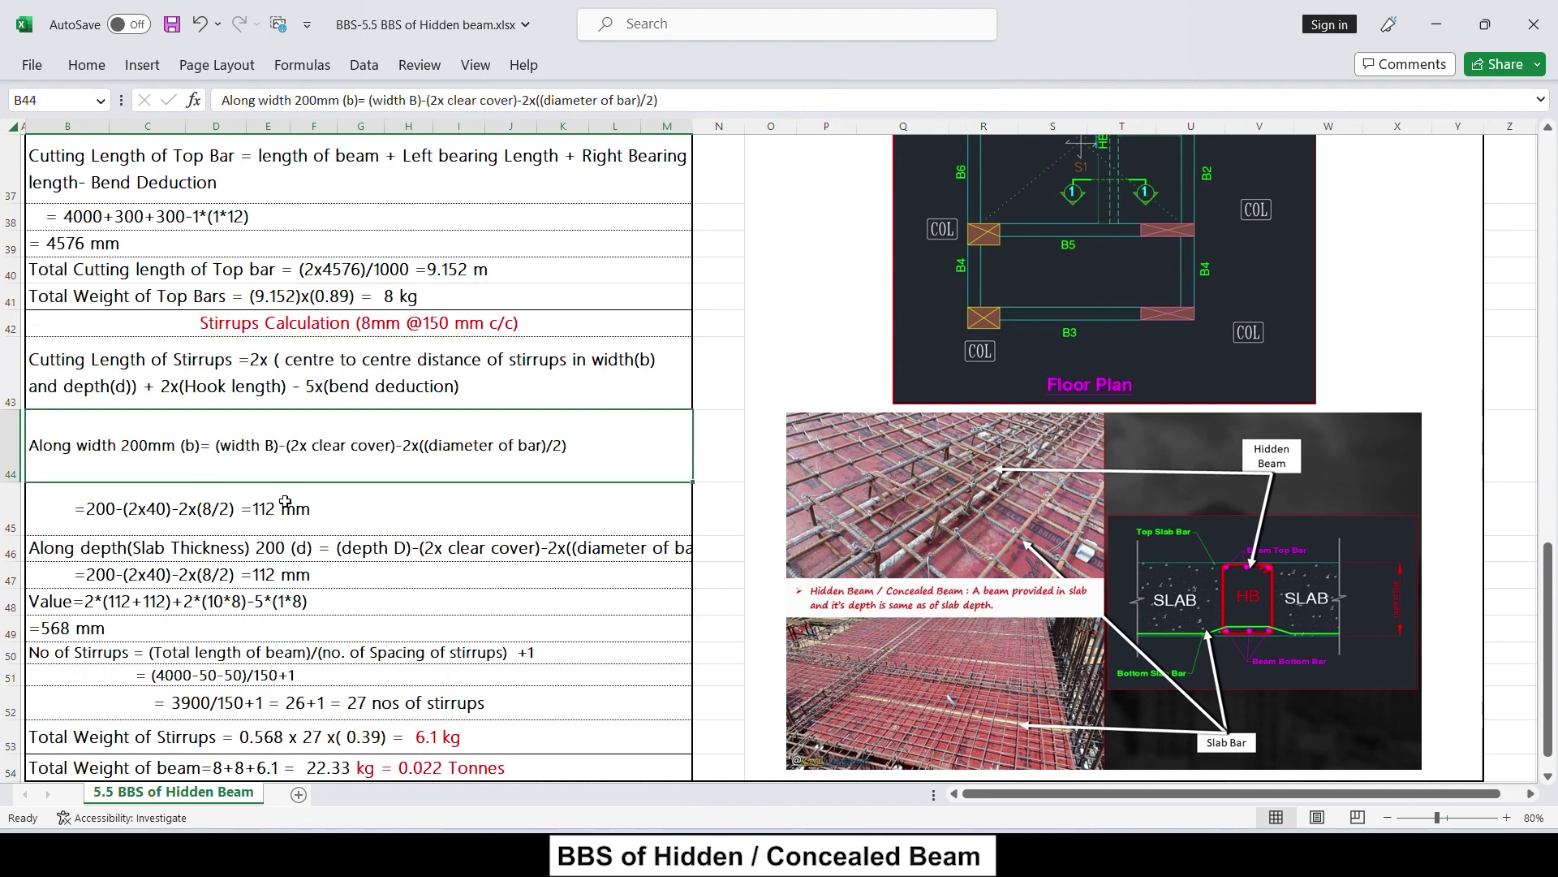
pyautogui.click(285, 574)
pyautogui.click(108, 603)
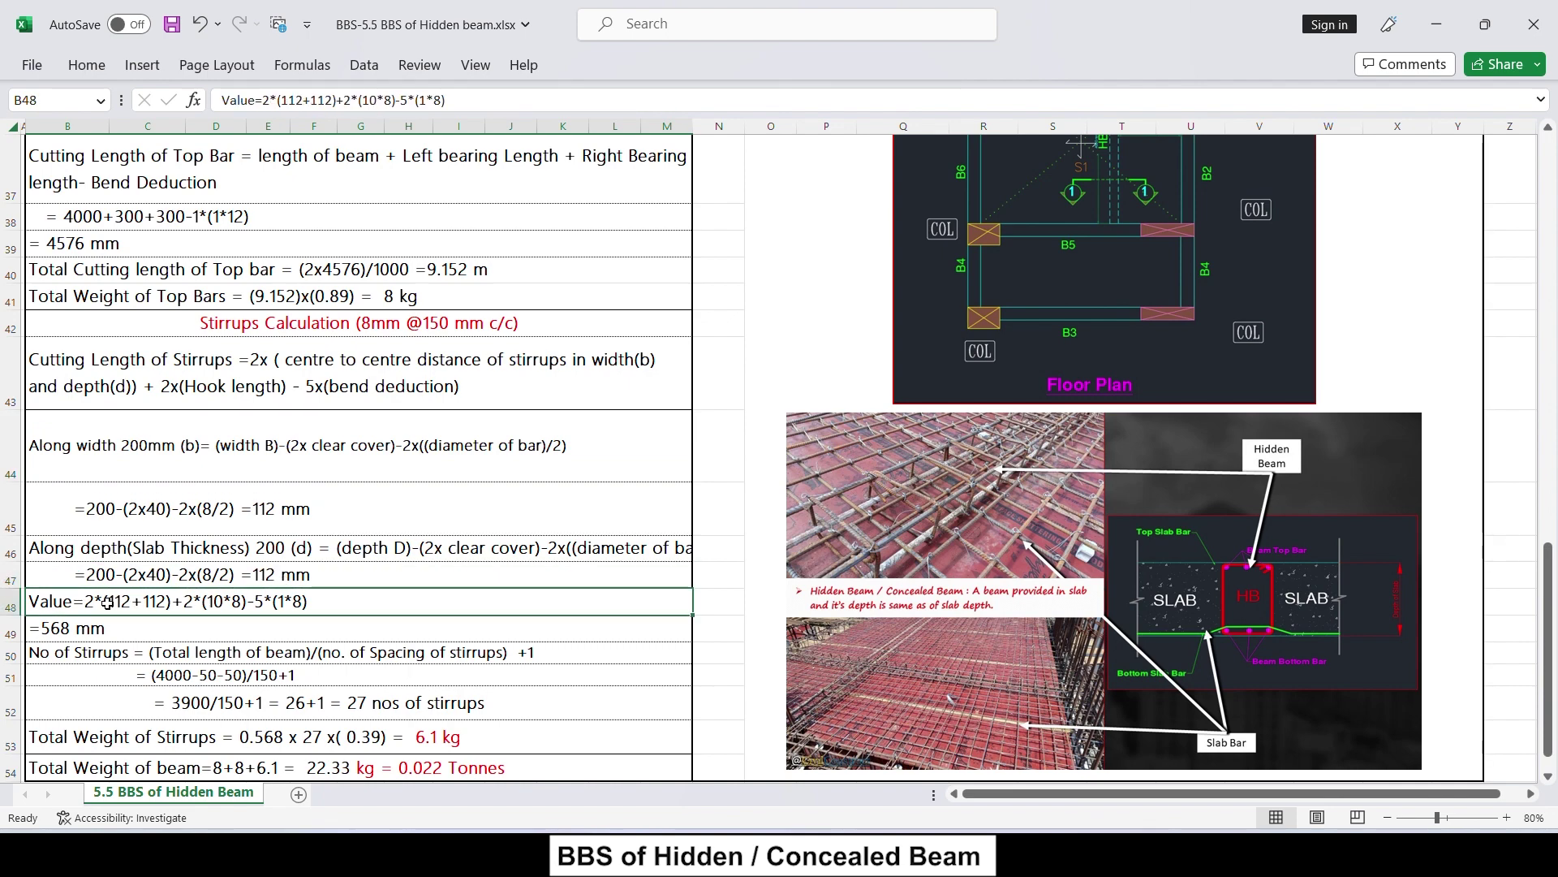
pyautogui.click(82, 633)
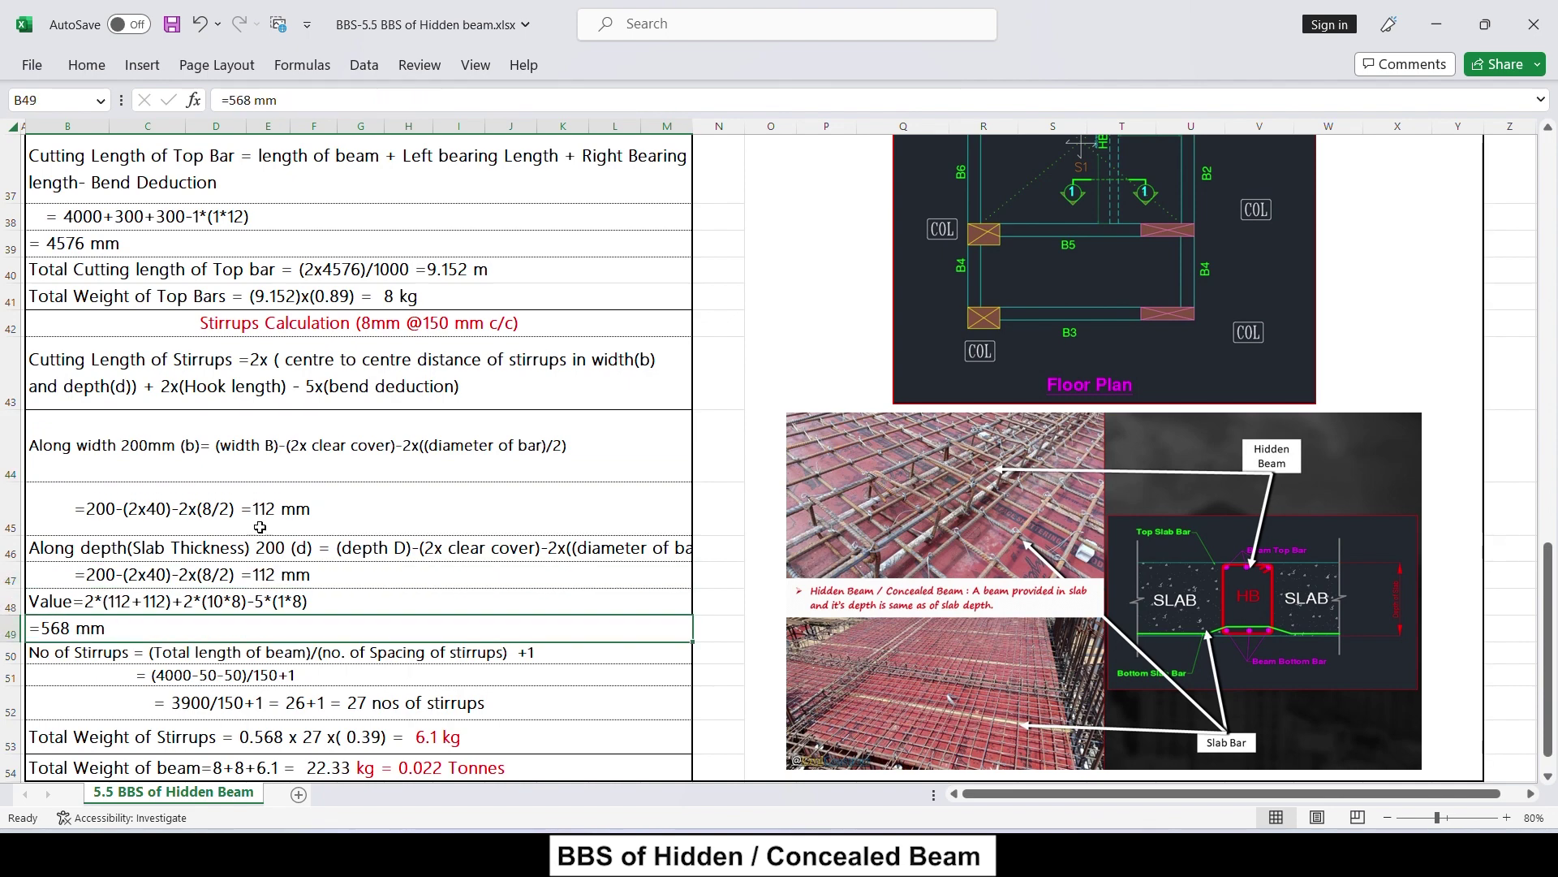
pyautogui.scroll(5, 453, 415)
pyautogui.scroll(4, 453, 415)
pyautogui.click(462, 394)
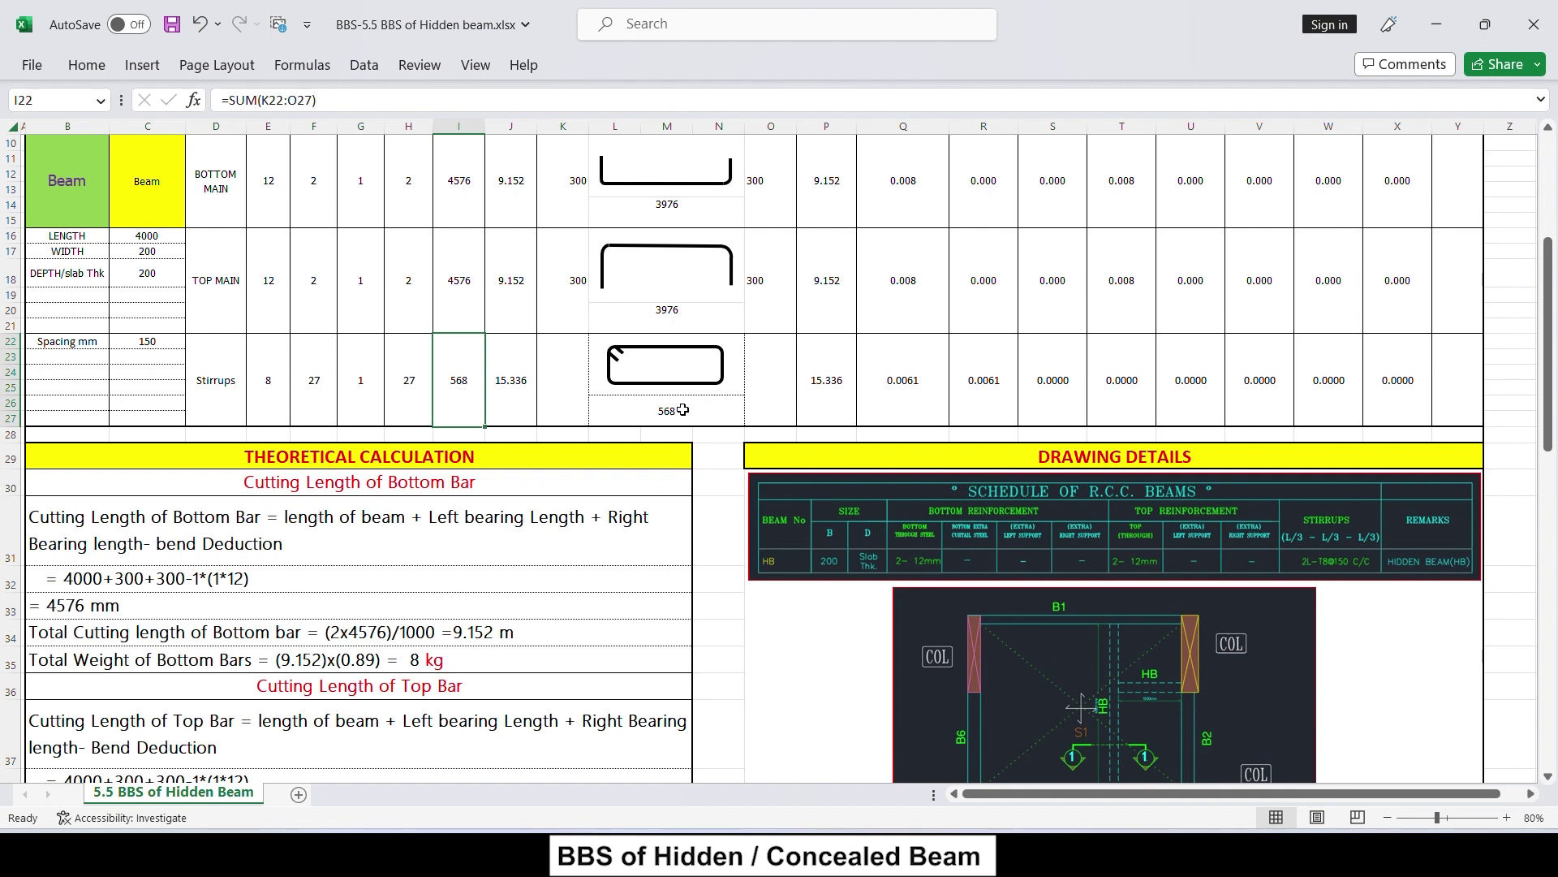
pyautogui.scroll(2, 702, 427)
pyautogui.scroll(1, 711, 436)
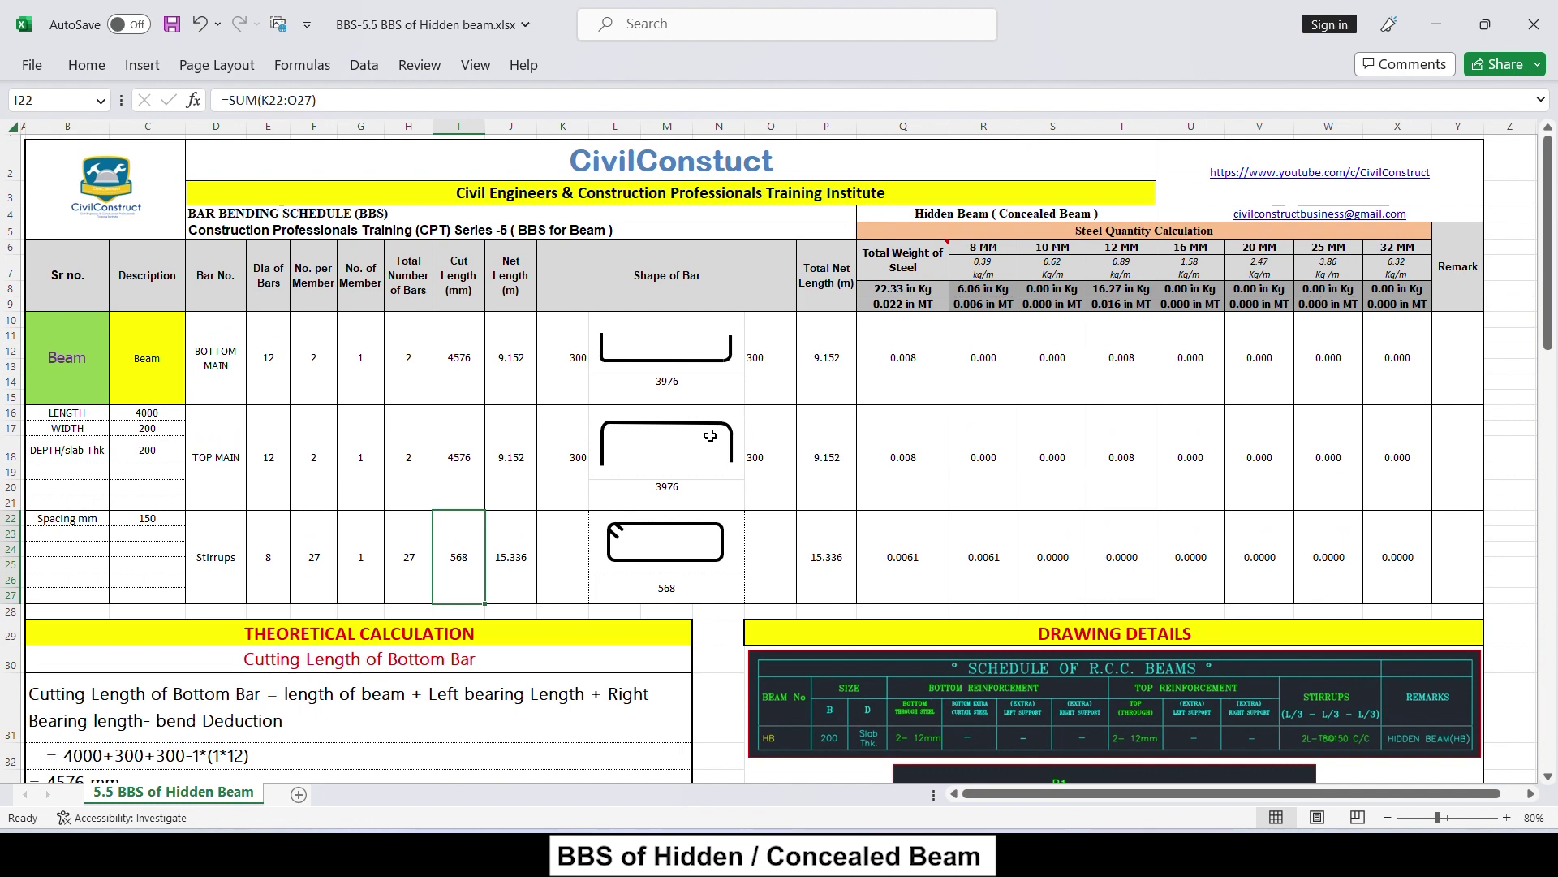
pyautogui.click(405, 566)
pyautogui.click(462, 572)
pyautogui.click(836, 577)
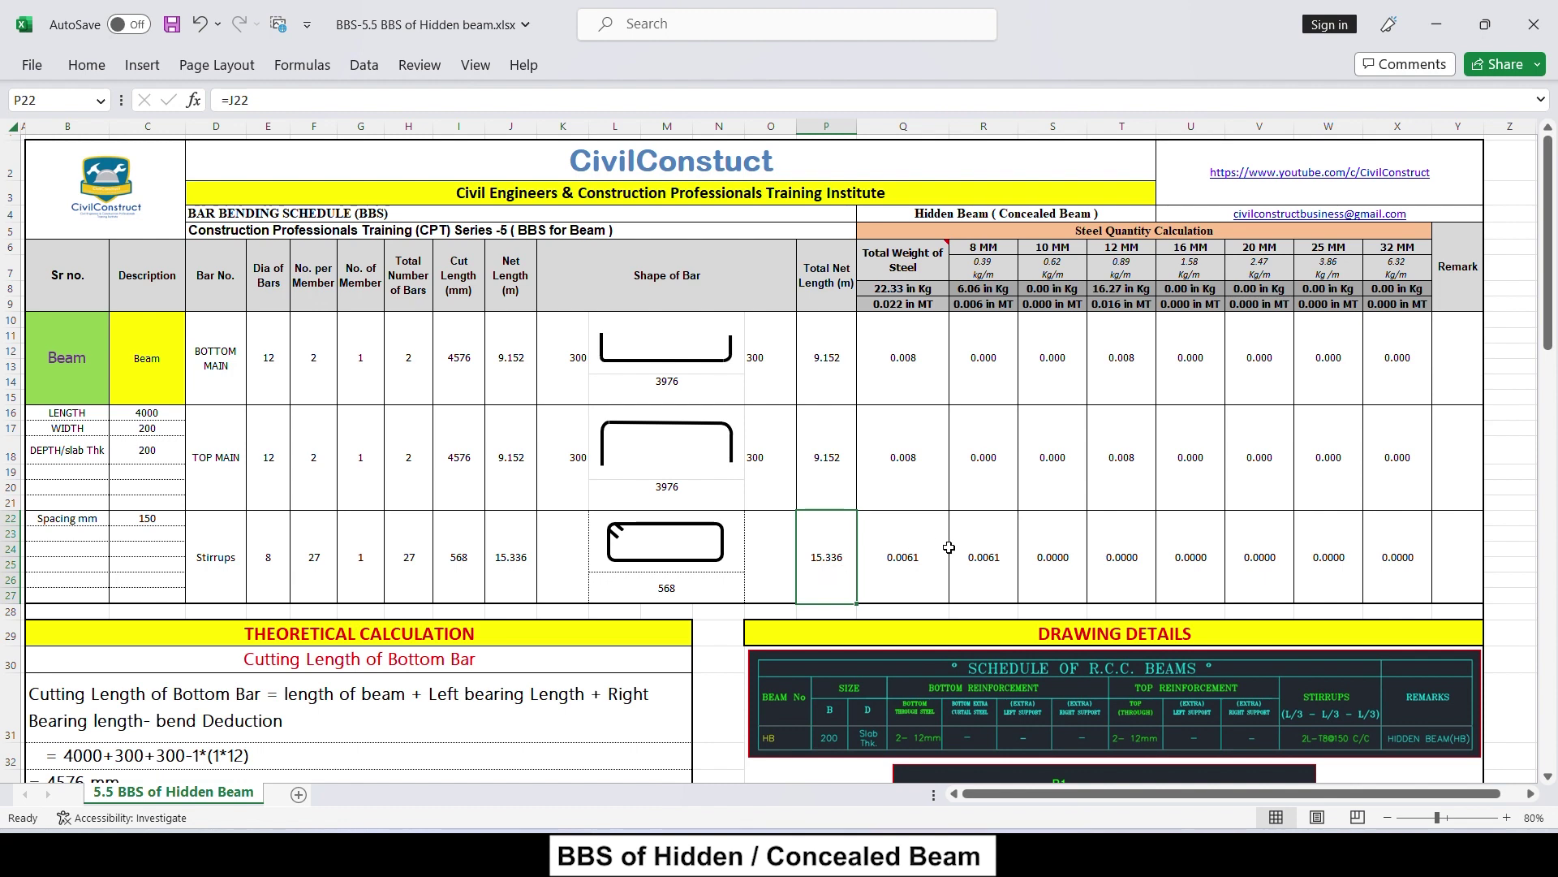
pyautogui.doubleClick(921, 580)
pyautogui.press('Escape')
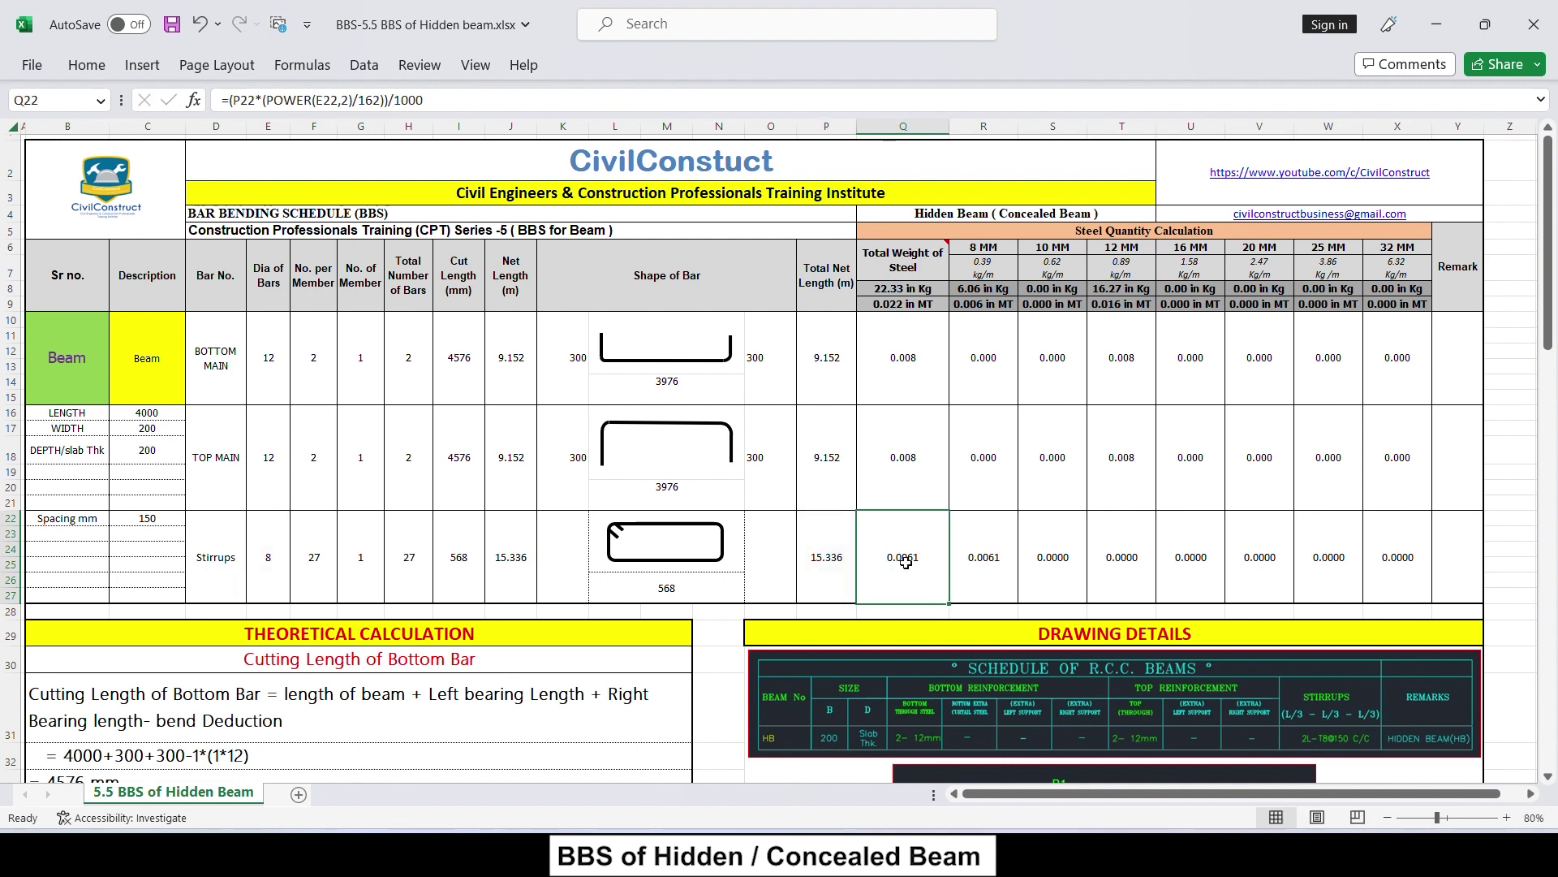
pyautogui.click(272, 355)
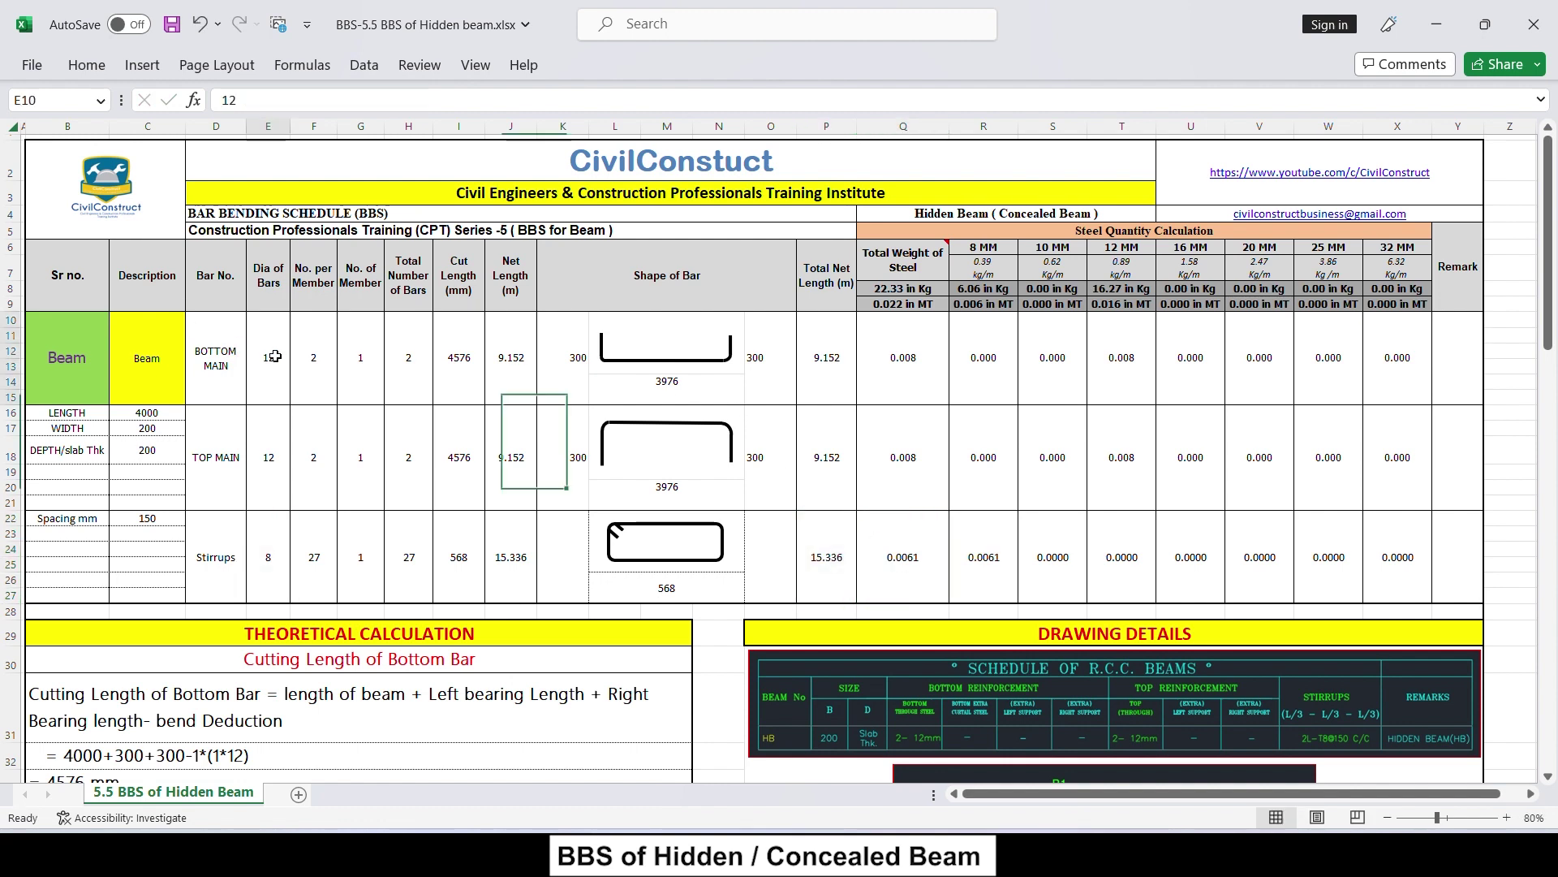
pyautogui.doubleClick(1135, 378)
pyautogui.press('Escape')
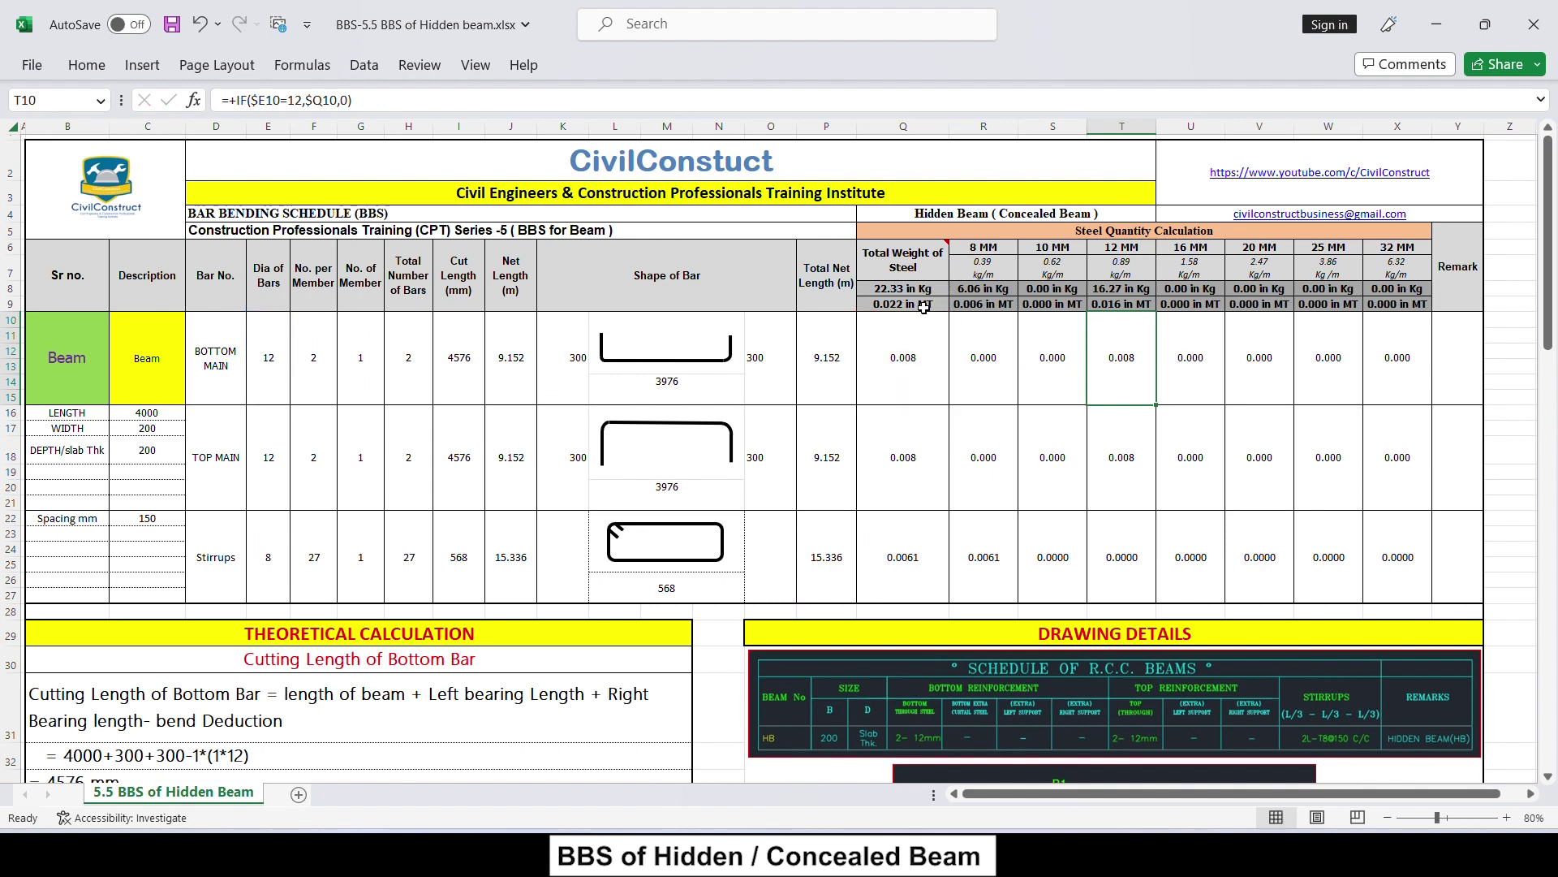
pyautogui.doubleClick(925, 303)
pyautogui.press('Escape')
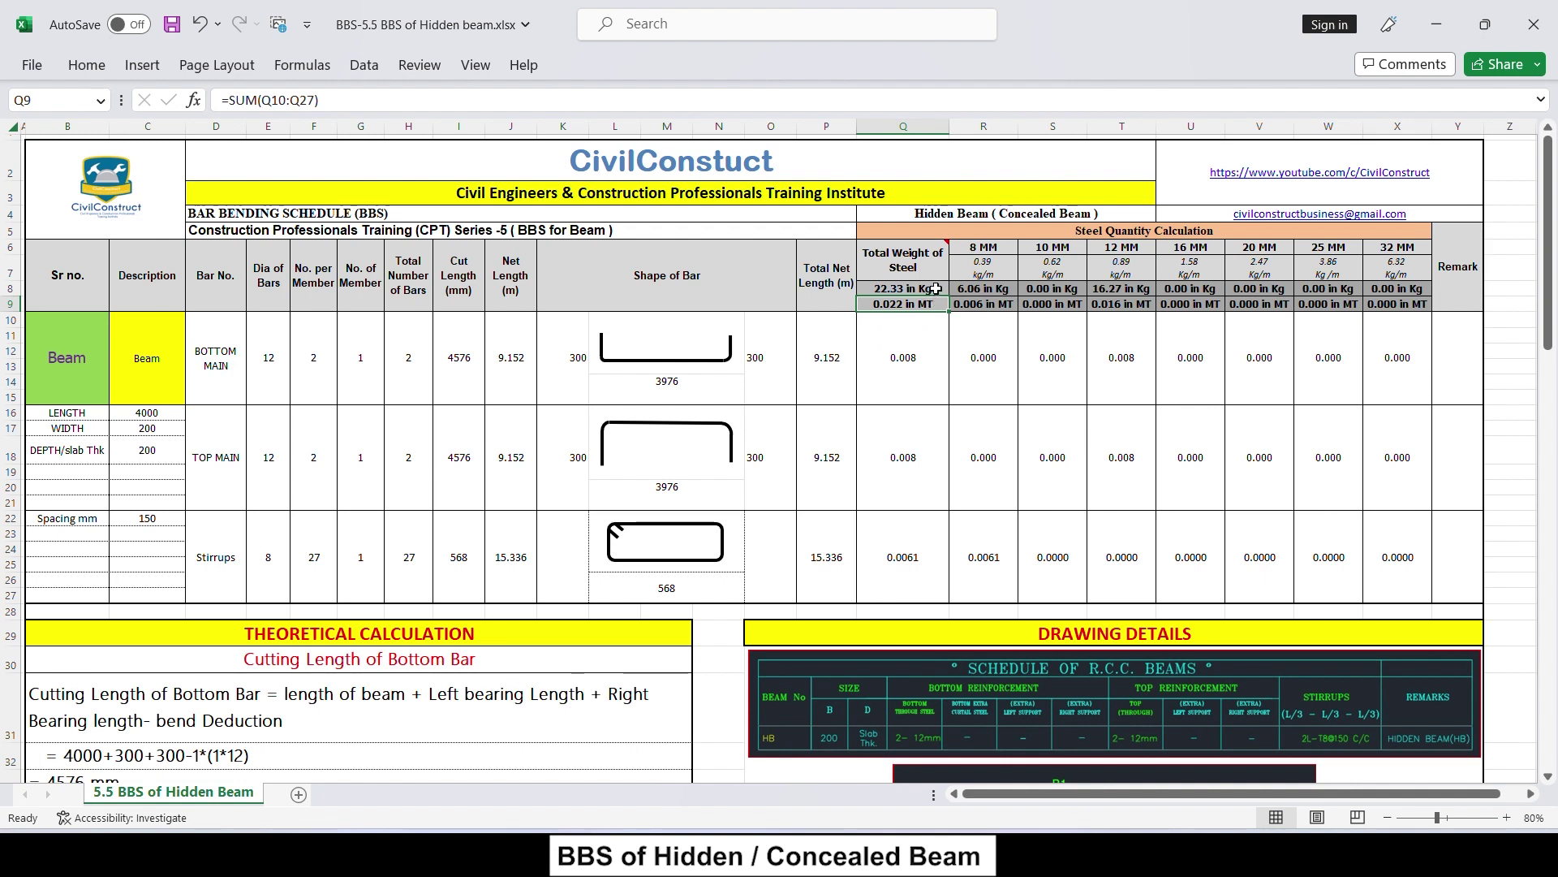
pyautogui.click(935, 289)
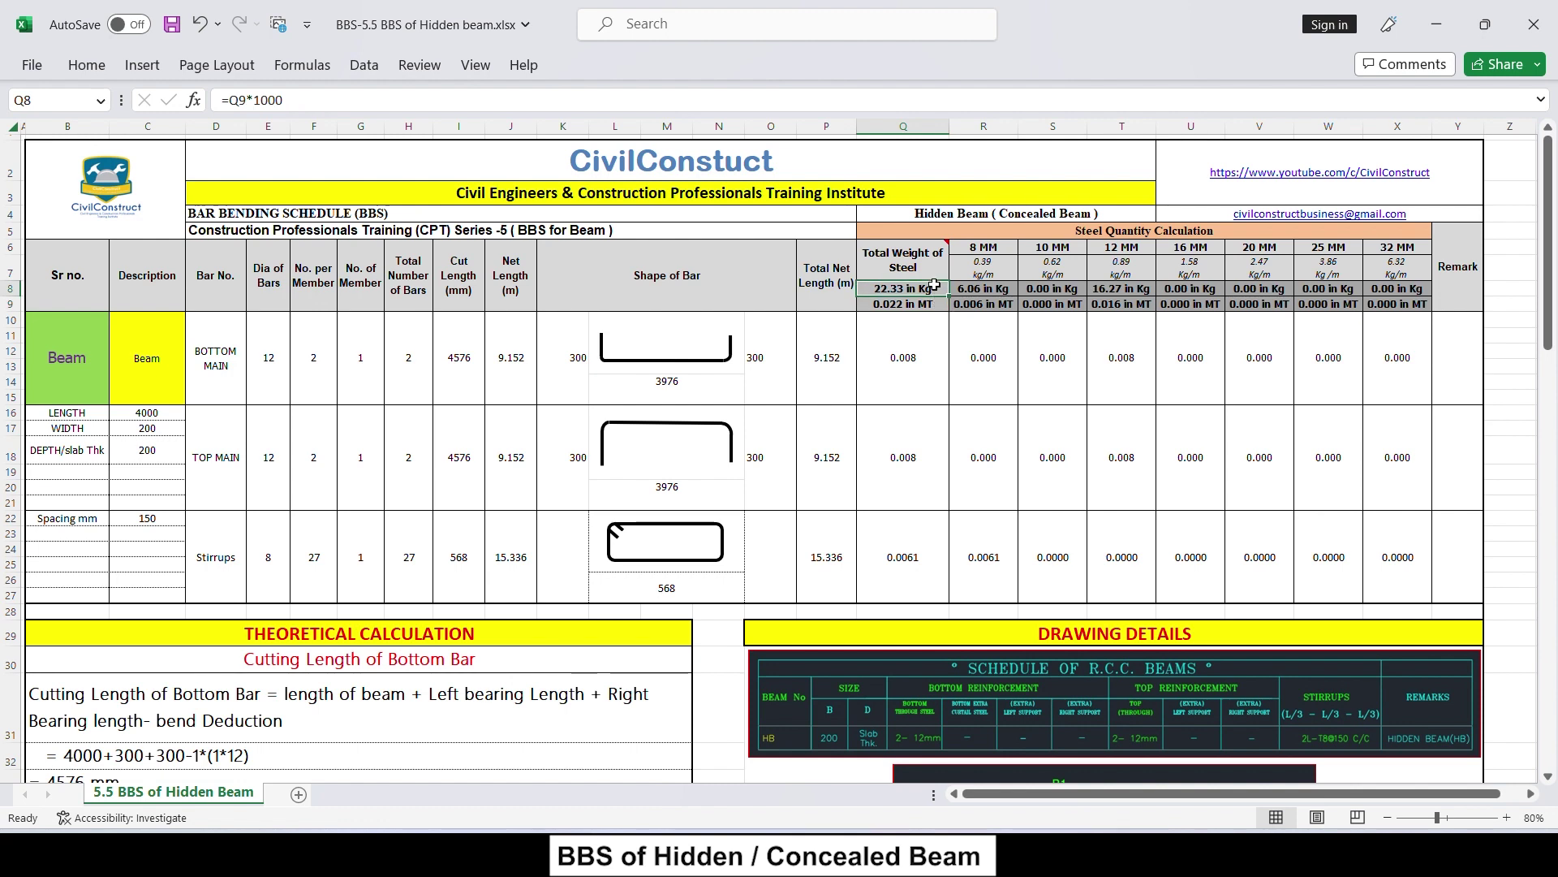
pyautogui.doubleClick(928, 287)
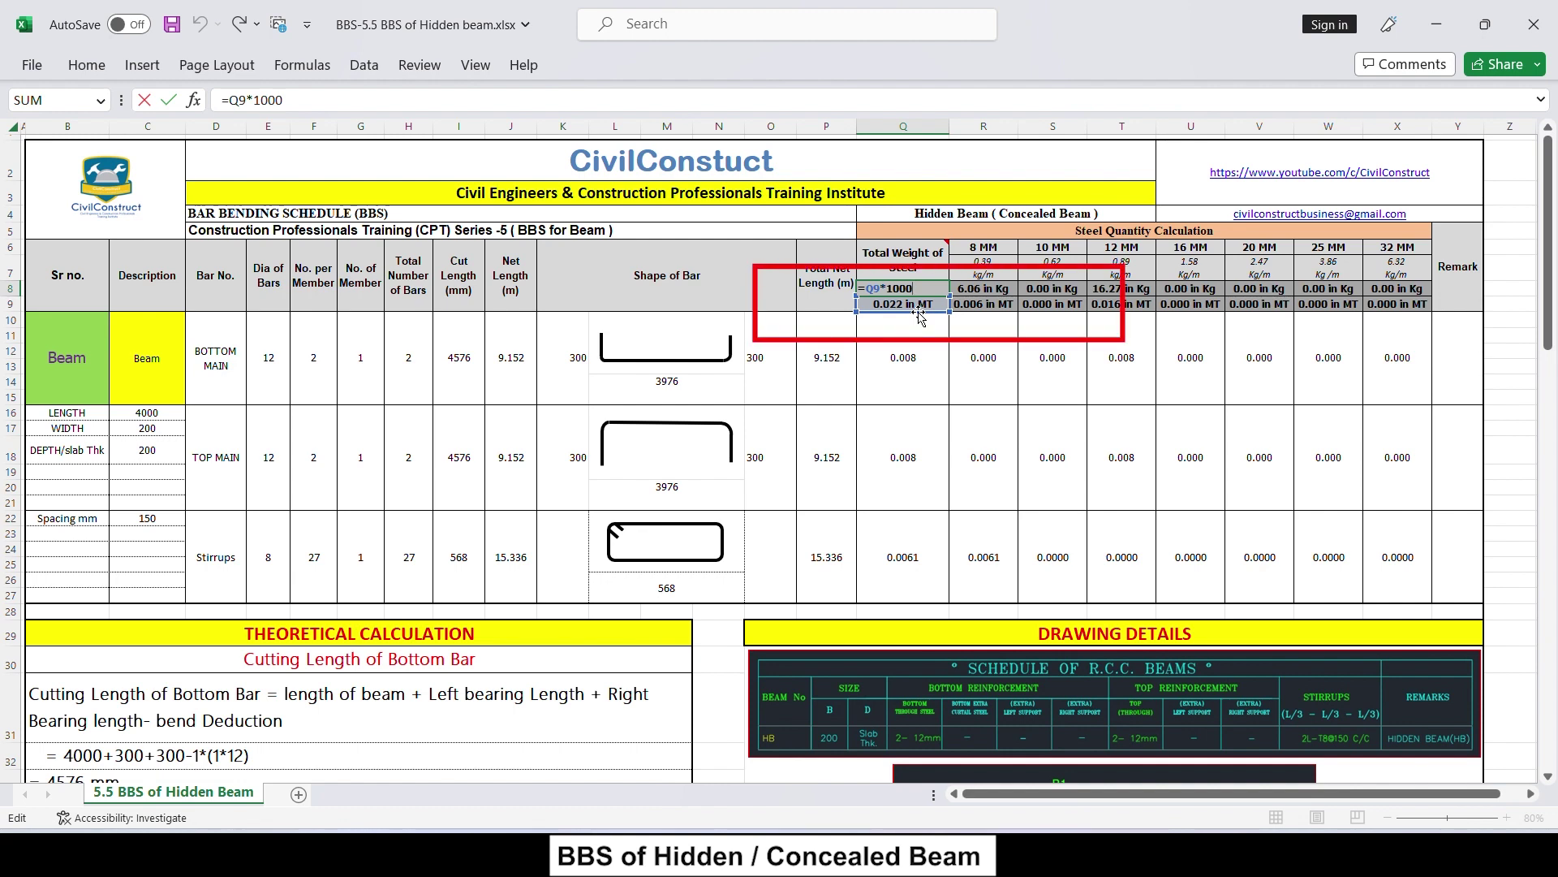
pyautogui.press('Escape')
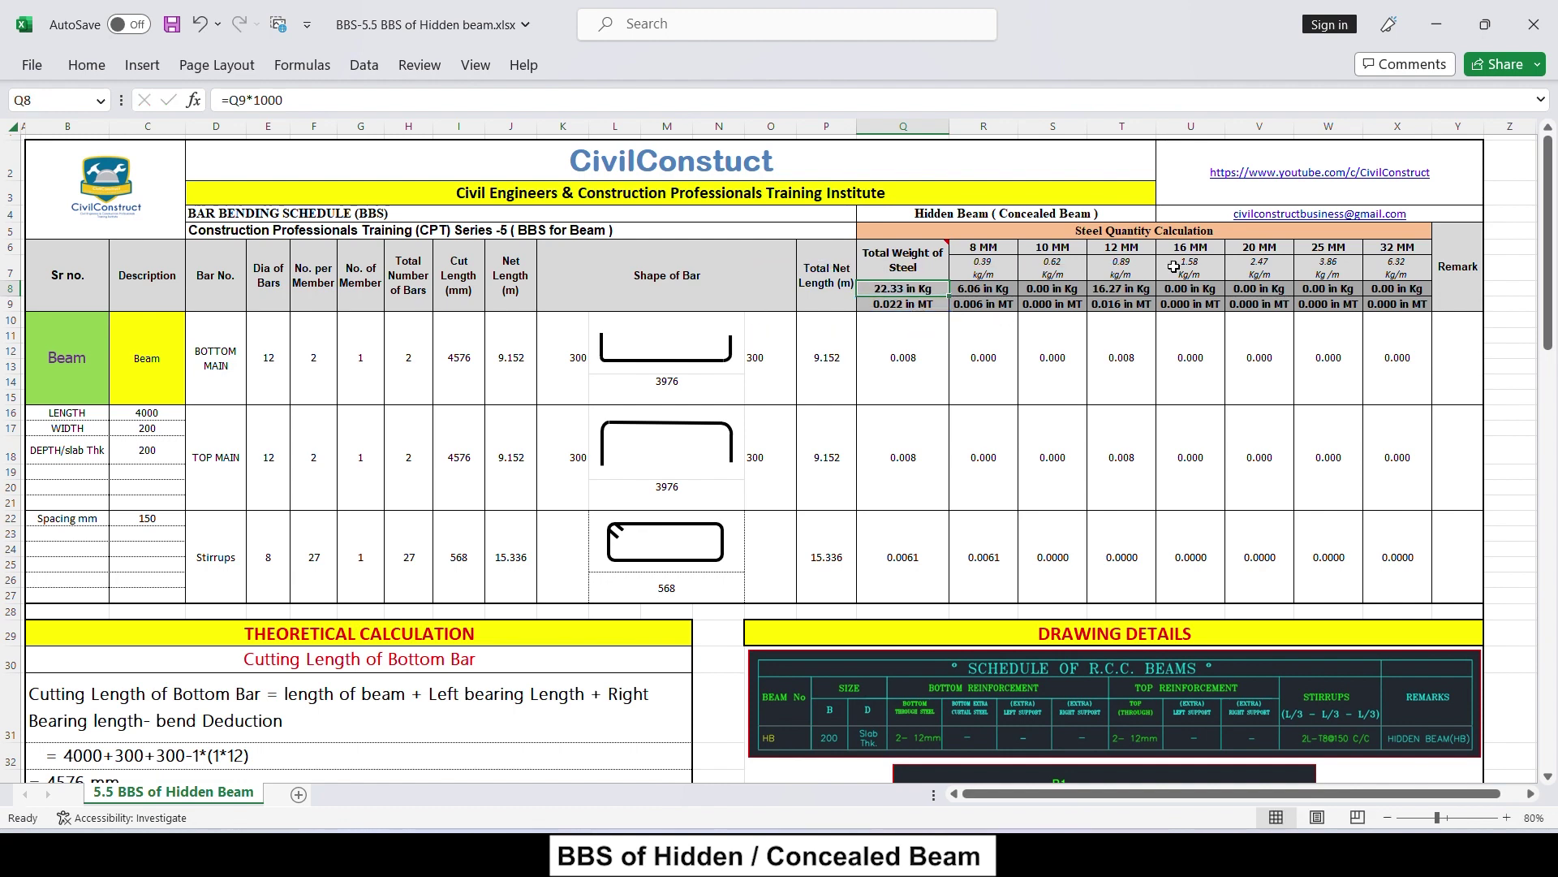